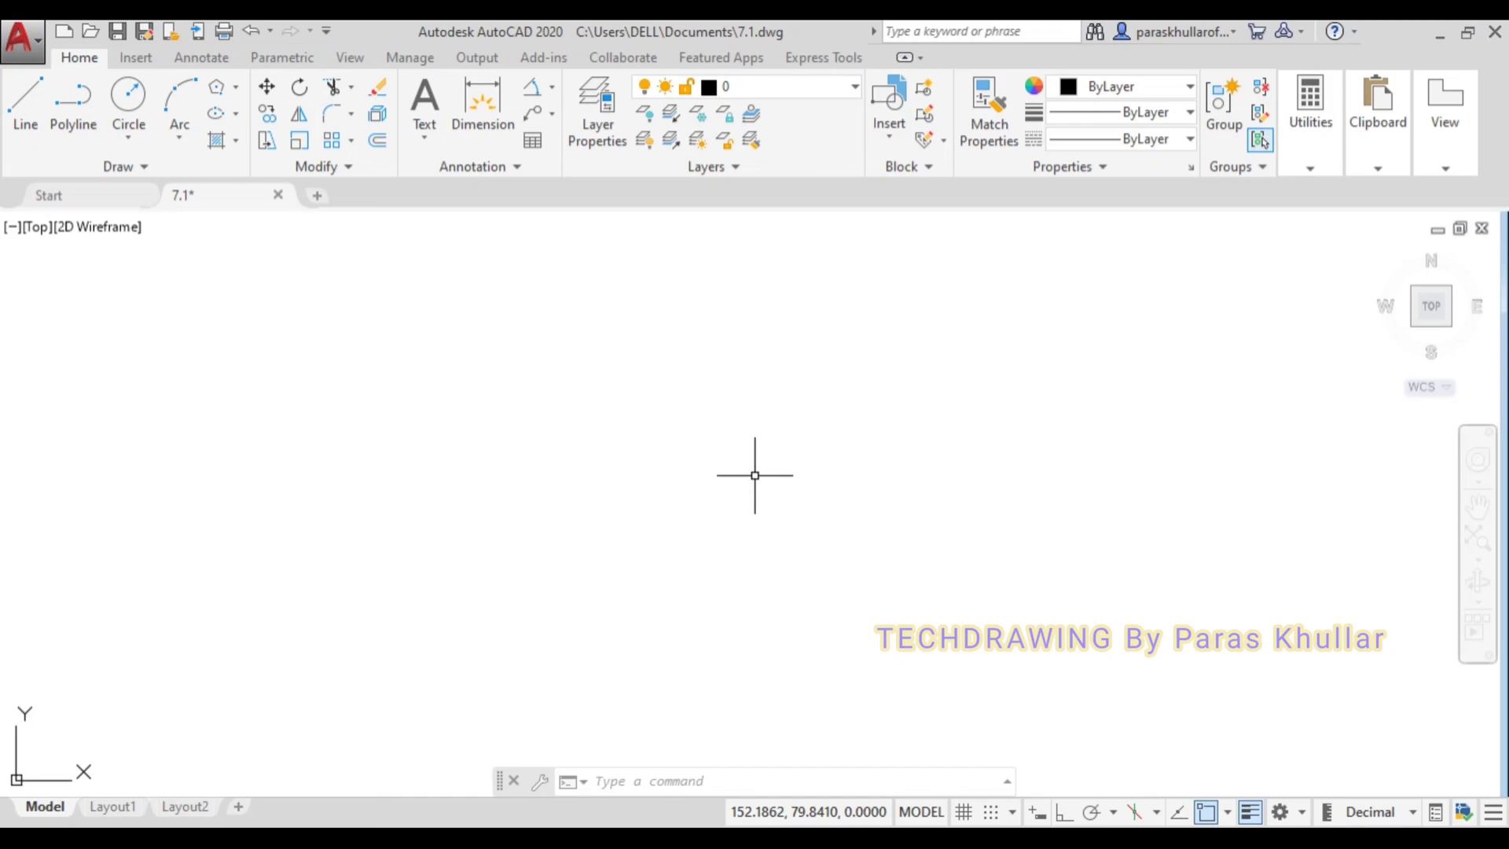
Draw a three-sided polygon by edge, starting its 35-unit vertical left edge with Ortho on.
{"action": "left_click", "coordinate": [220, 89]}
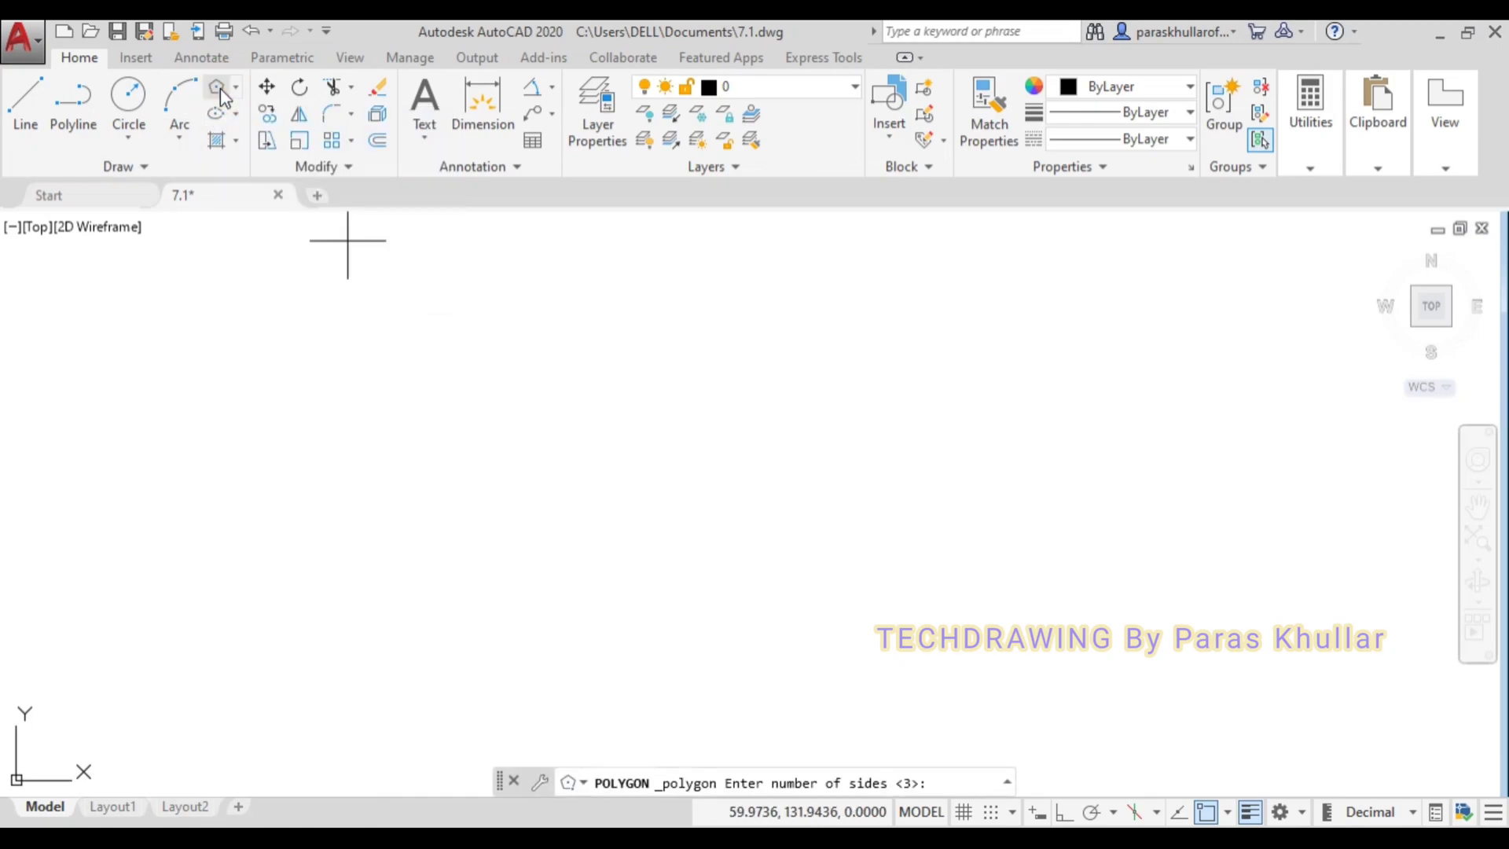
{"action": "left_click", "coordinate": [960, 785]}
{"action": "type", "text": "3"}
{"action": "key", "text": "Return"}
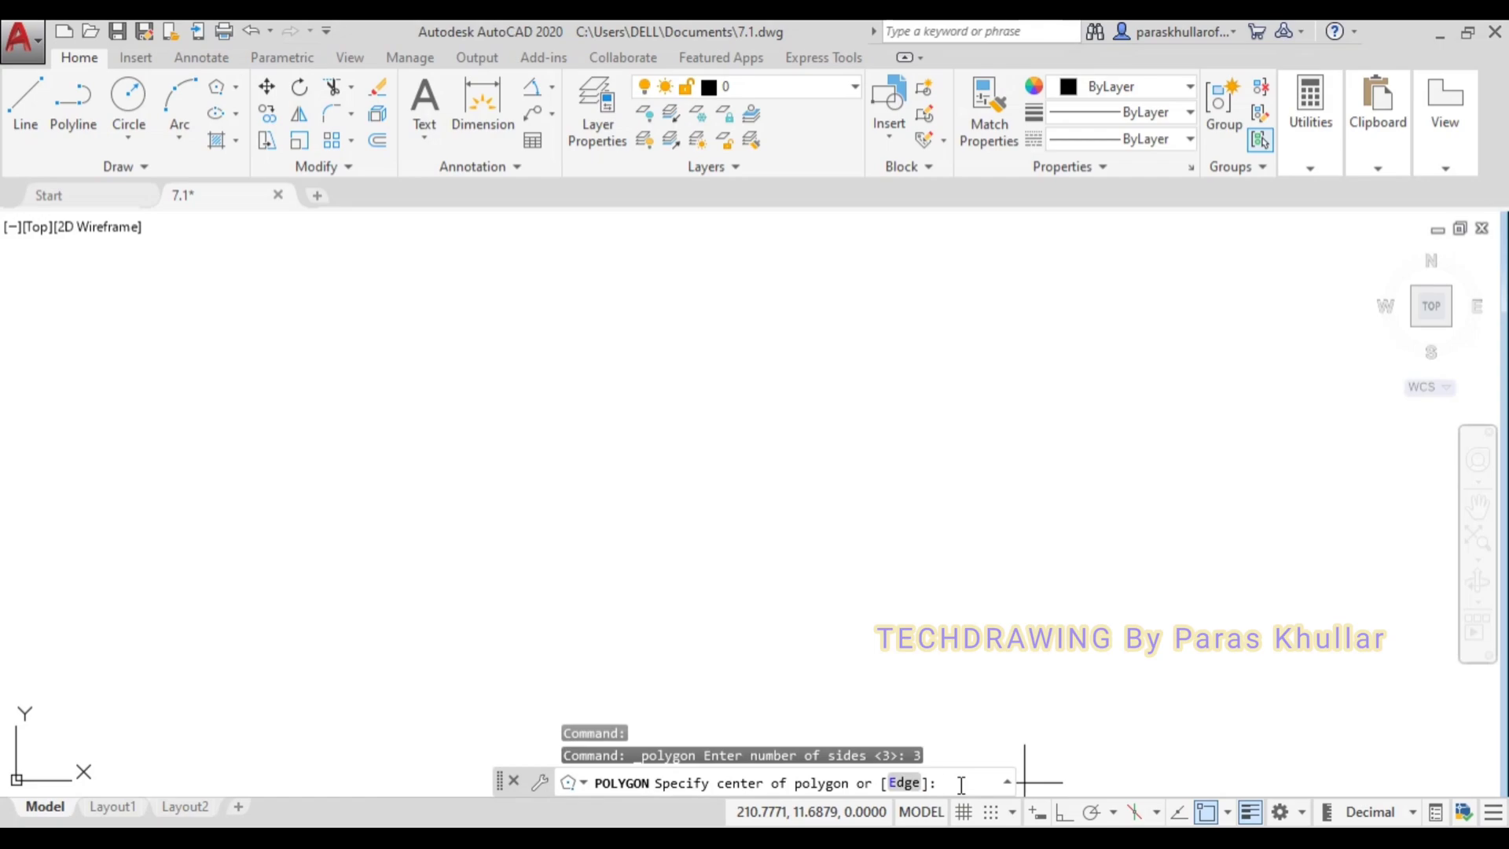
{"action": "left_click", "coordinate": [904, 784]}
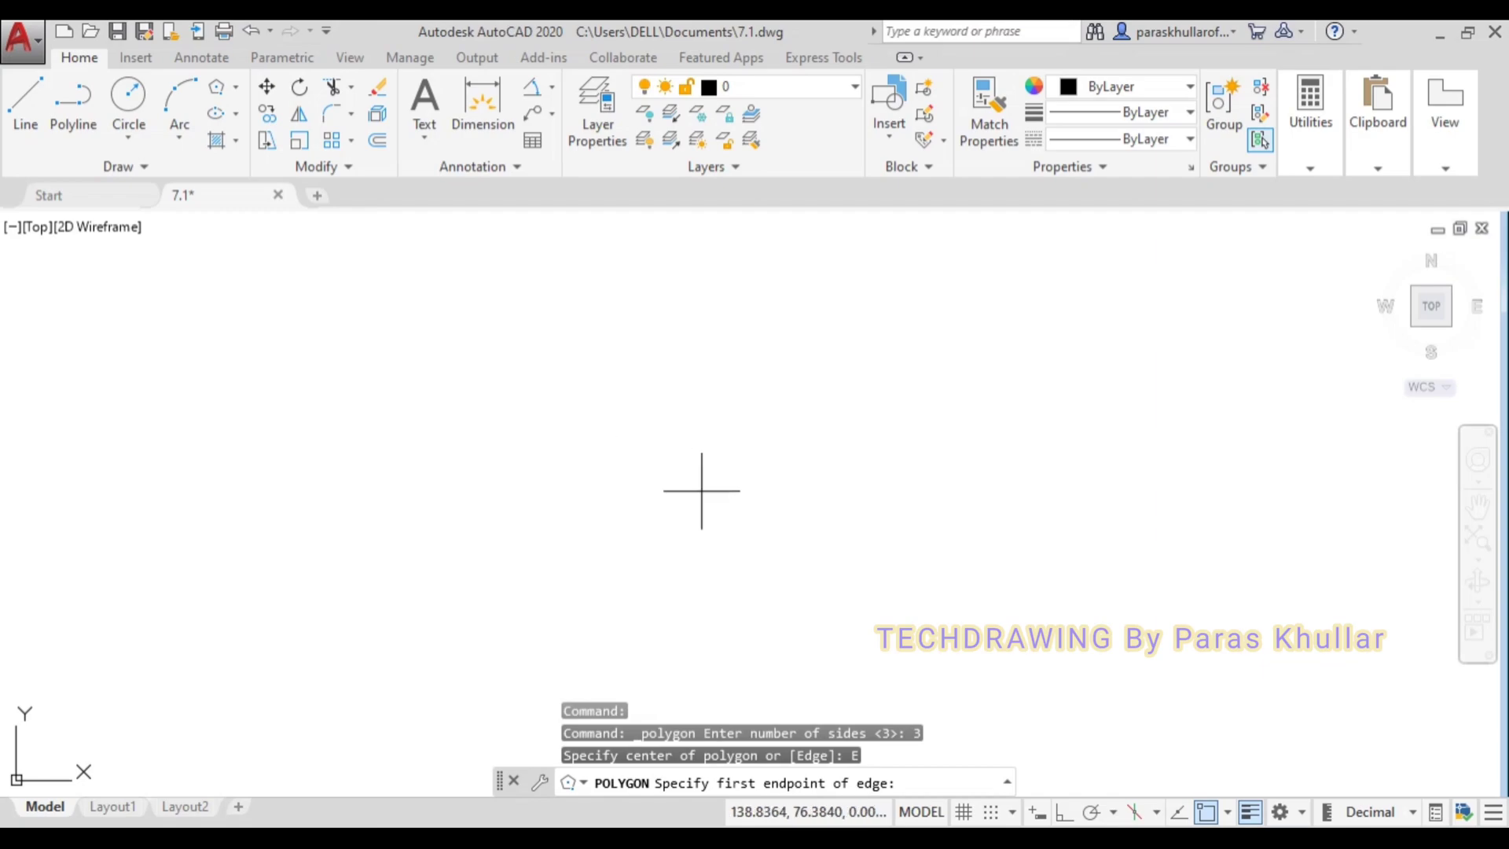
{"action": "left_click", "coordinate": [658, 507]}
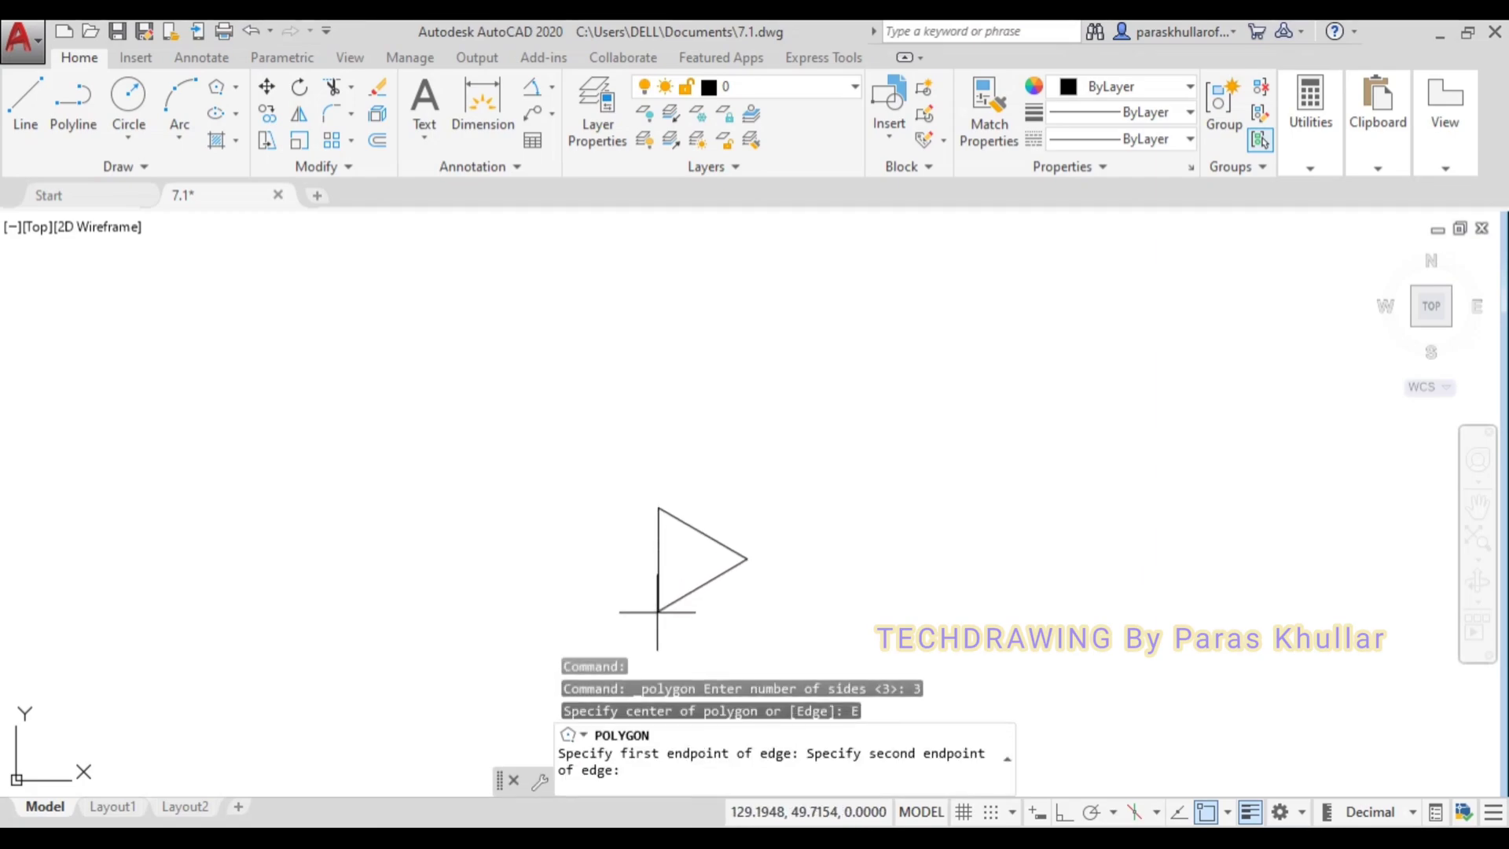
{"action": "left_click", "coordinate": [1064, 812]}
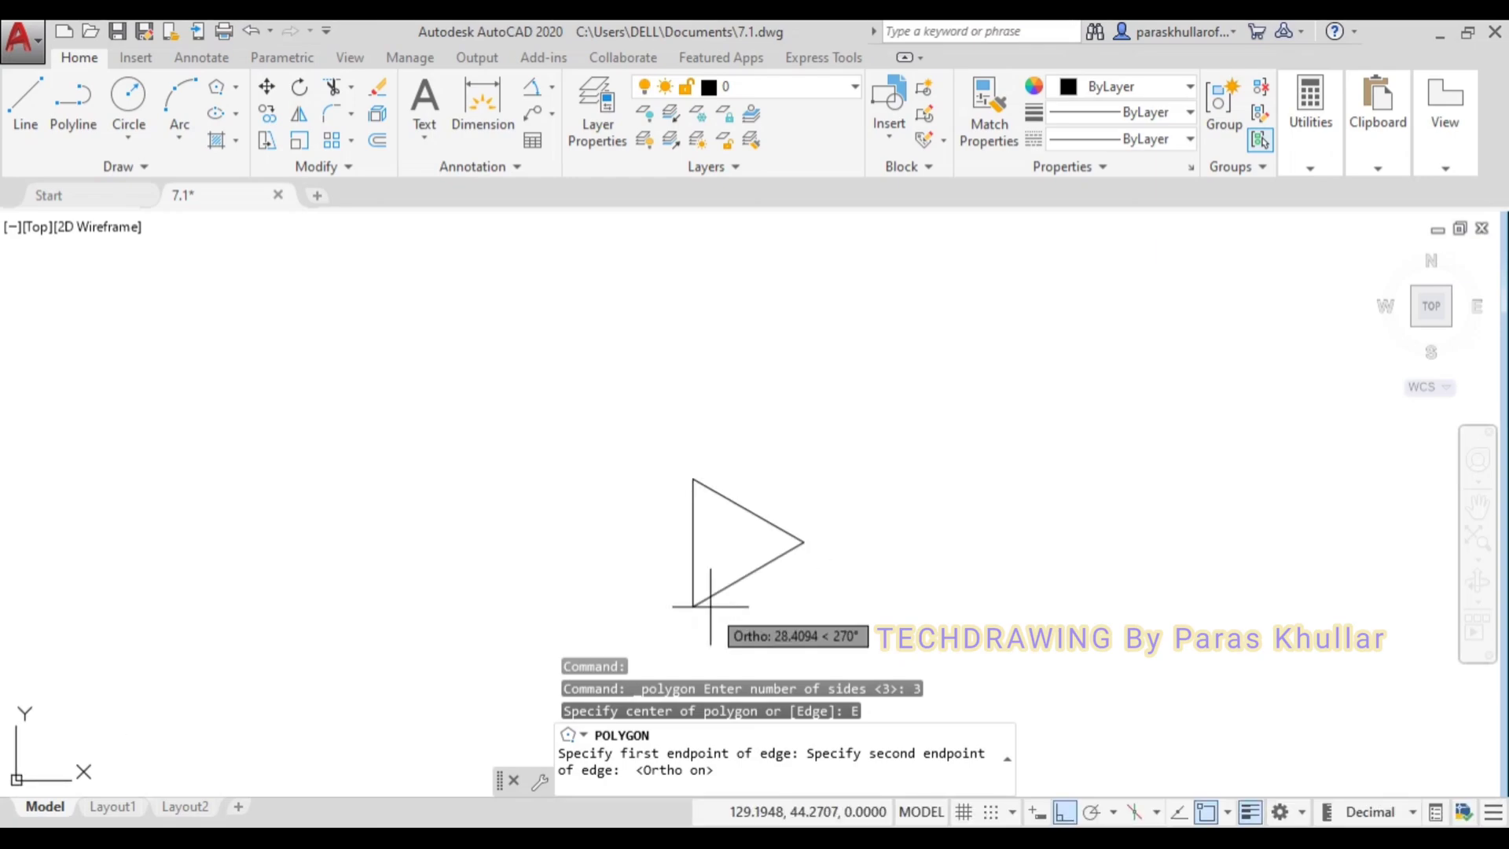
{"action": "type", "text": "@"}
{"action": "type", "text": "35<270"}
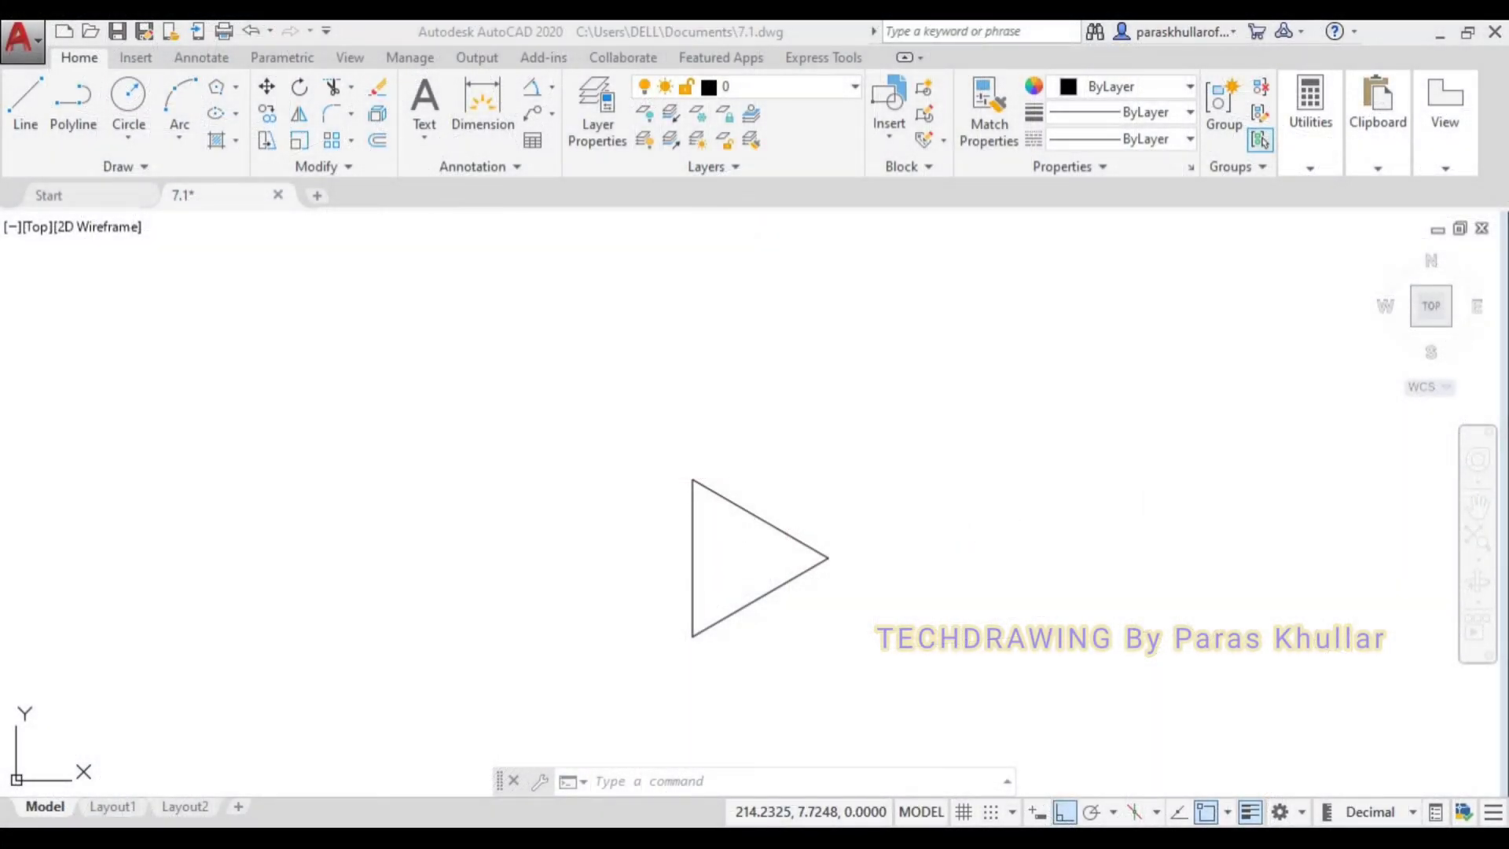
Set the selected triangle's lineweight to 0.70 mm in Properties, then deselect it.
{"action": "left_click", "coordinate": [774, 529]}
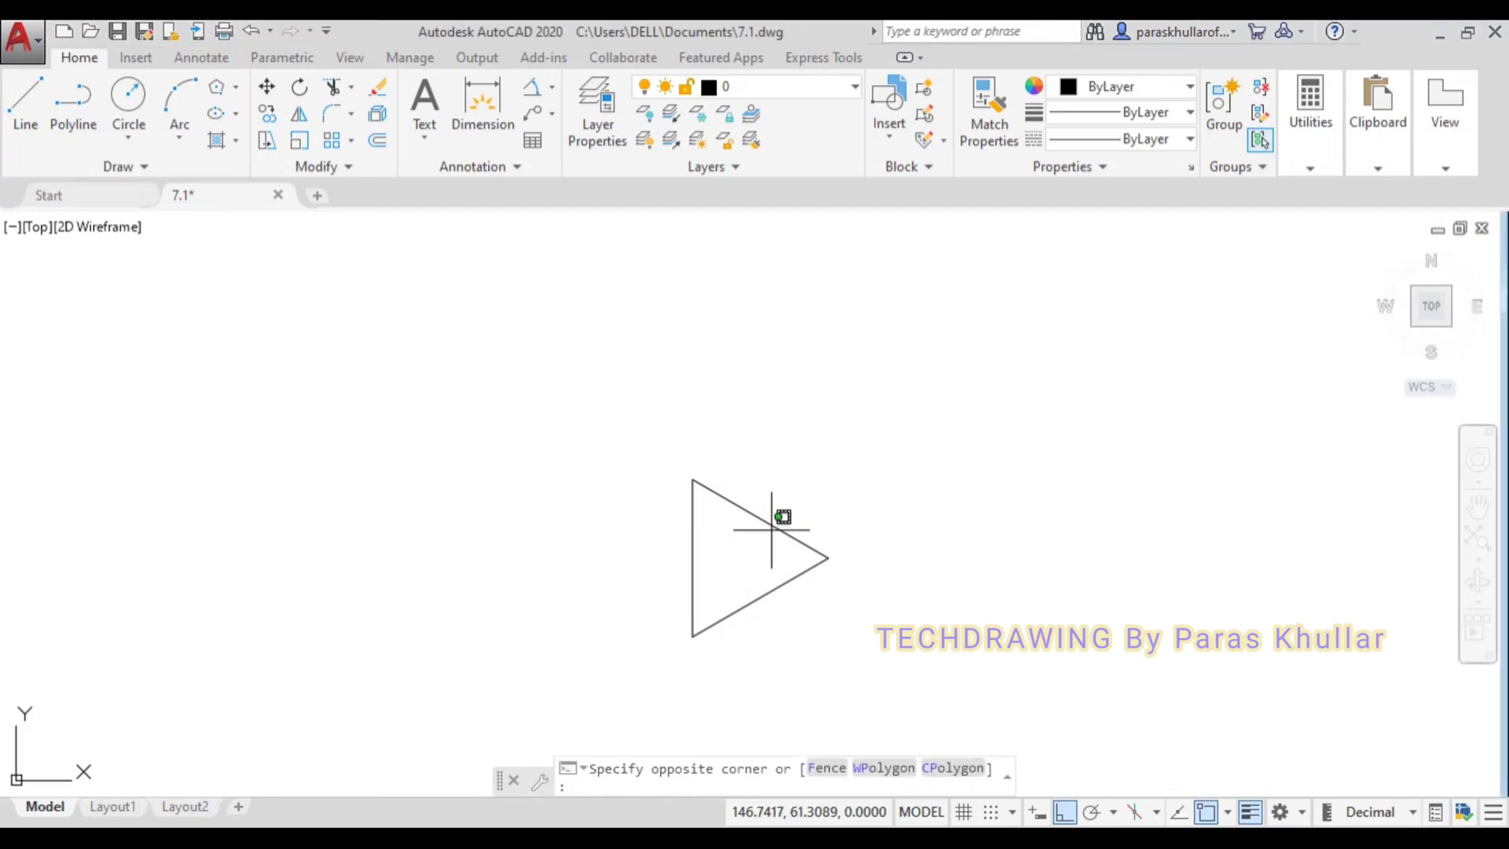
{"action": "left_click", "coordinate": [772, 526]}
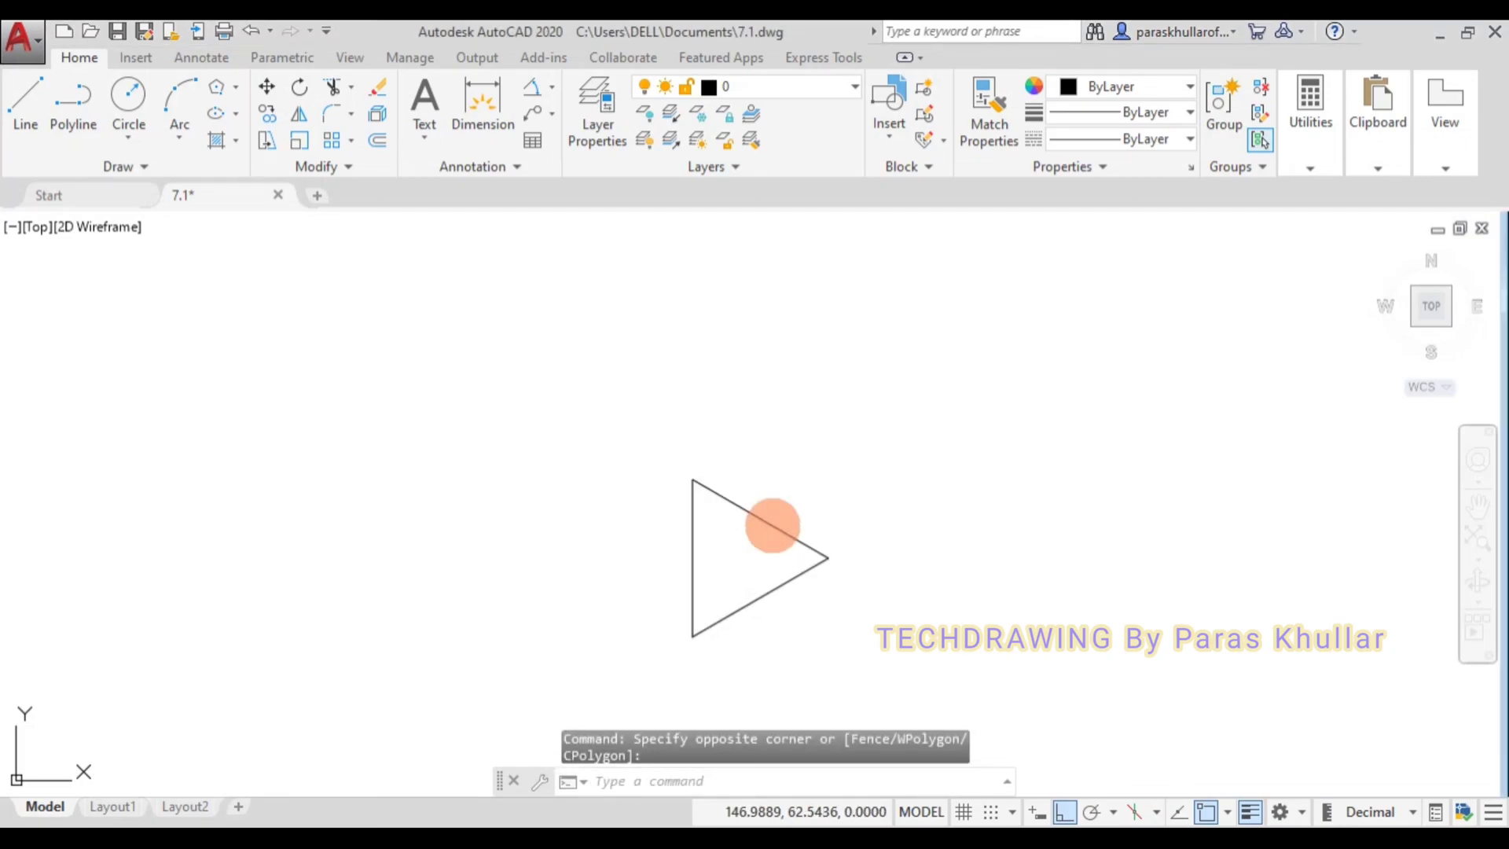
{"action": "left_click", "coordinate": [1121, 115]}
{"action": "scroll", "coordinate": [1122, 287], "scroll_direction": "down", "scroll_amount": 2}
{"action": "scroll", "coordinate": [1130, 337], "scroll_direction": "down", "scroll_amount": 1}
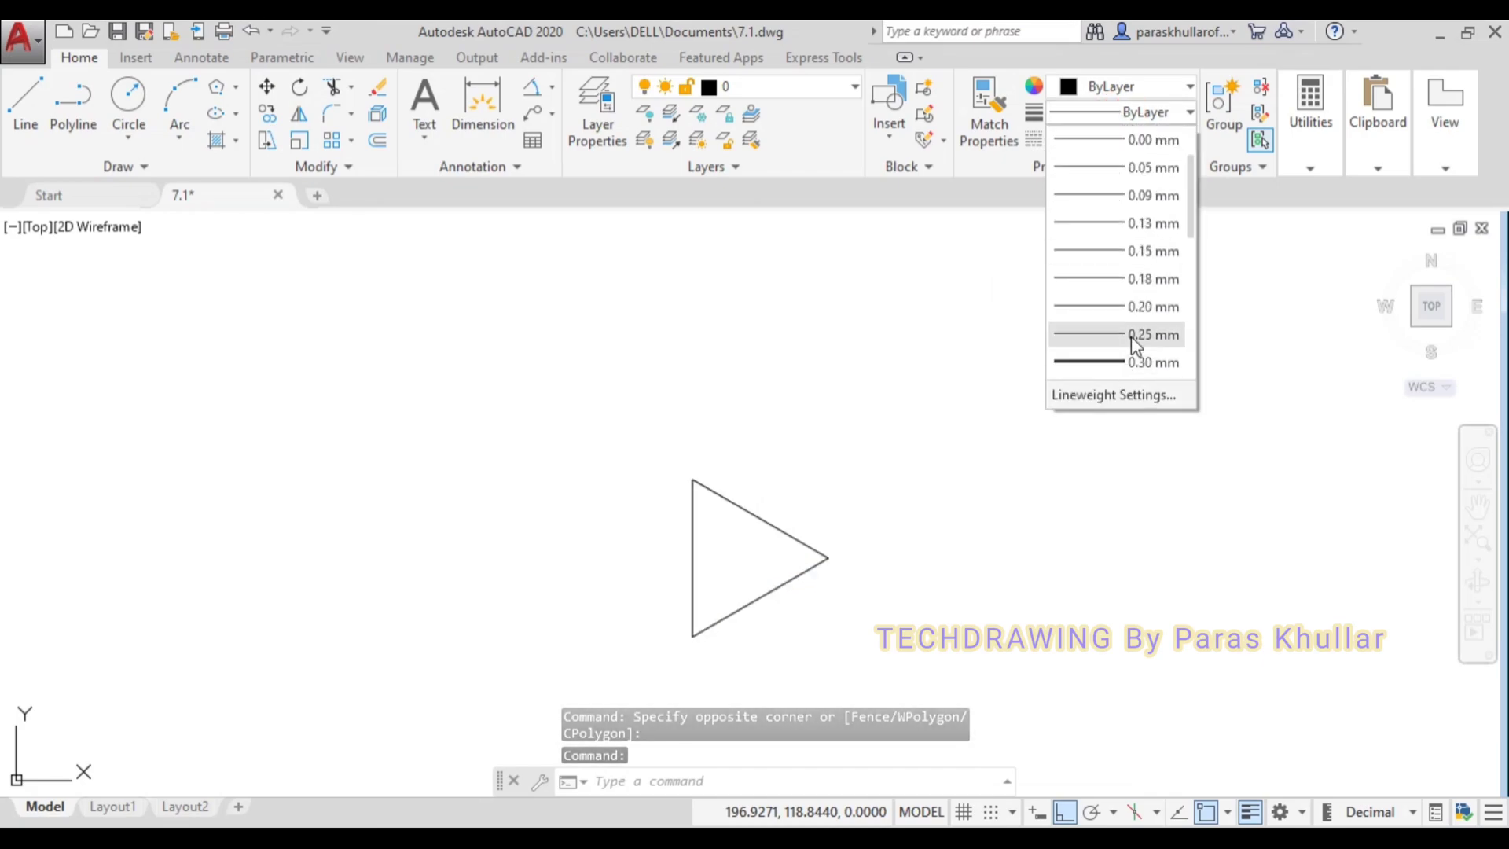
{"action": "scroll", "coordinate": [1130, 336], "scroll_direction": "down", "scroll_amount": 3}
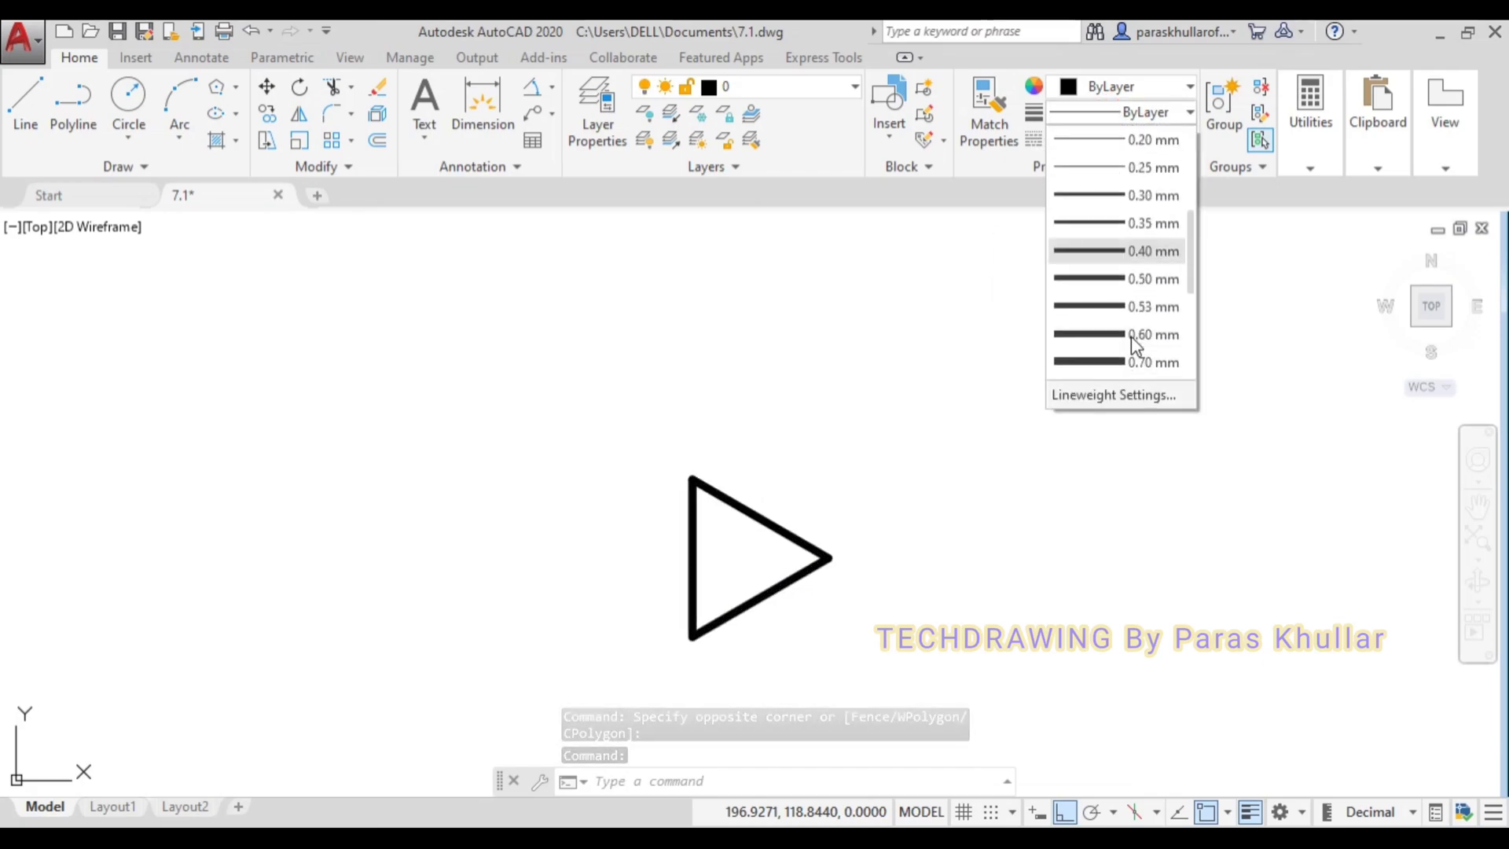
{"action": "left_click", "coordinate": [1098, 361]}
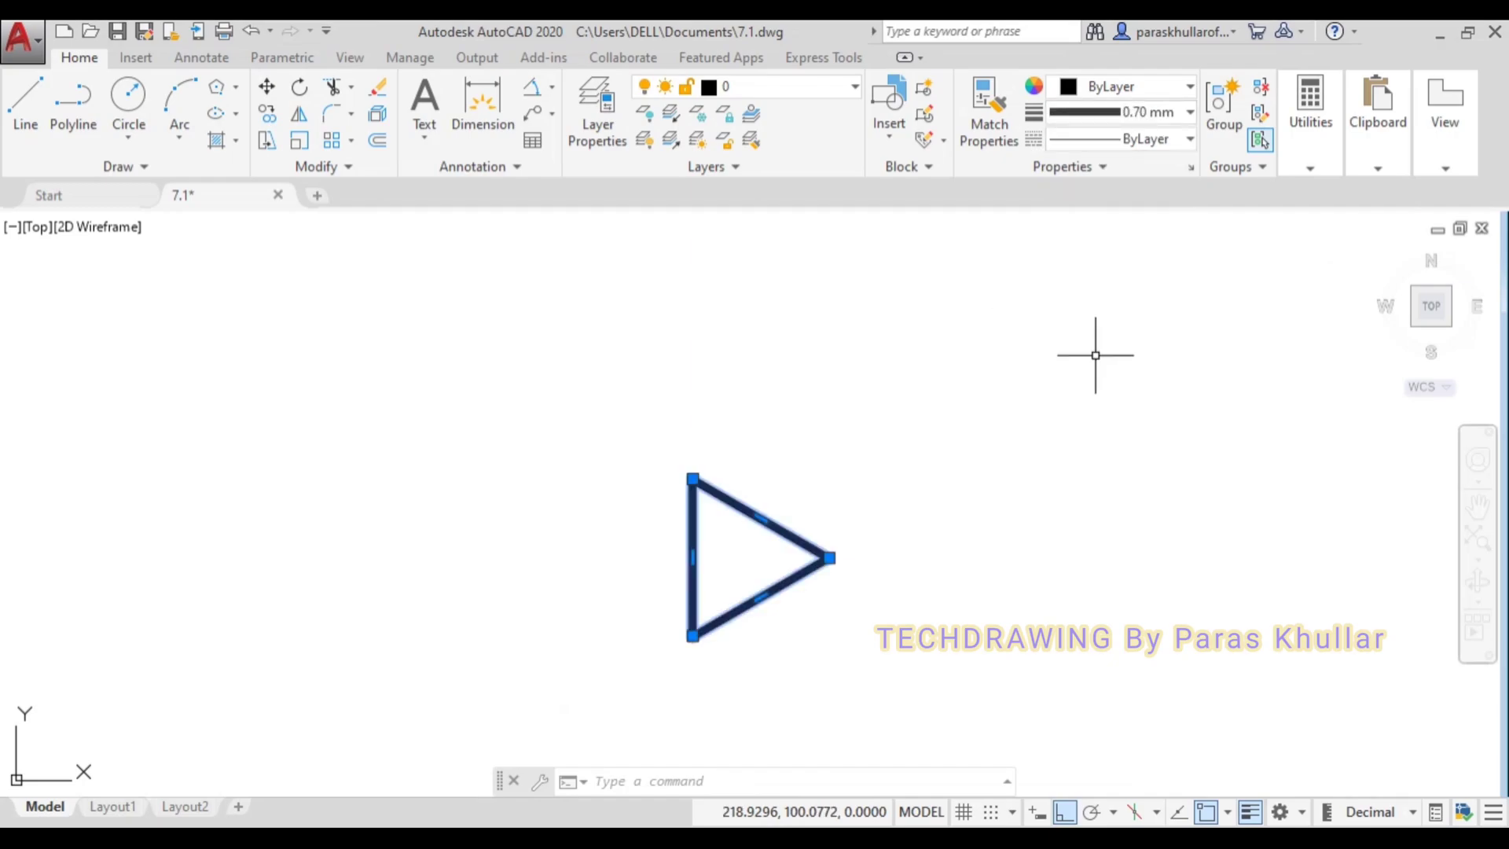
{"action": "key", "text": "Escape"}
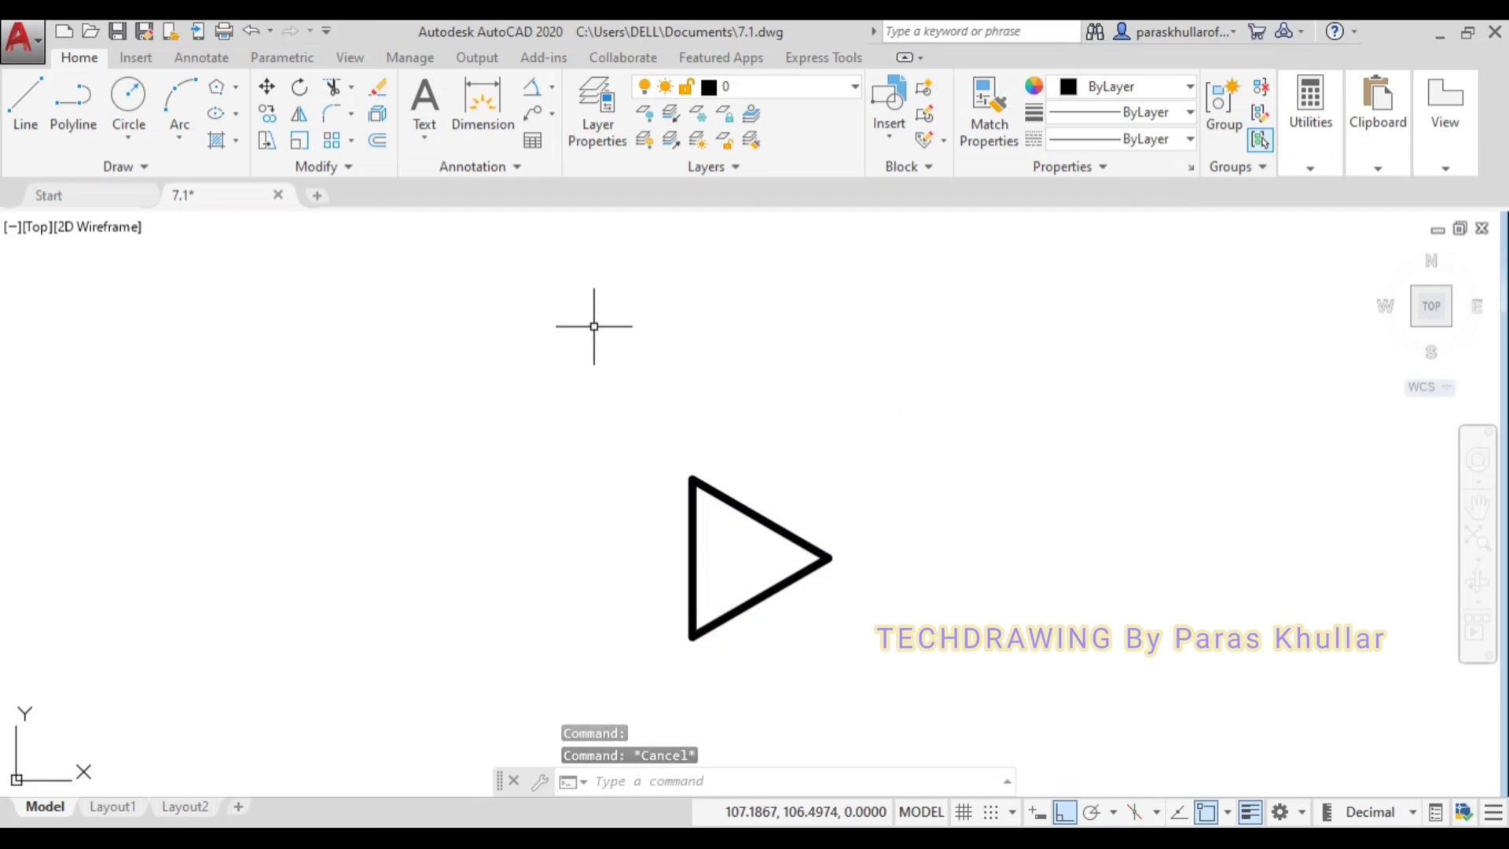
Draw a 10-unit vertical line up from the triangle's top vertex.
{"action": "left_click", "coordinate": [25, 101]}
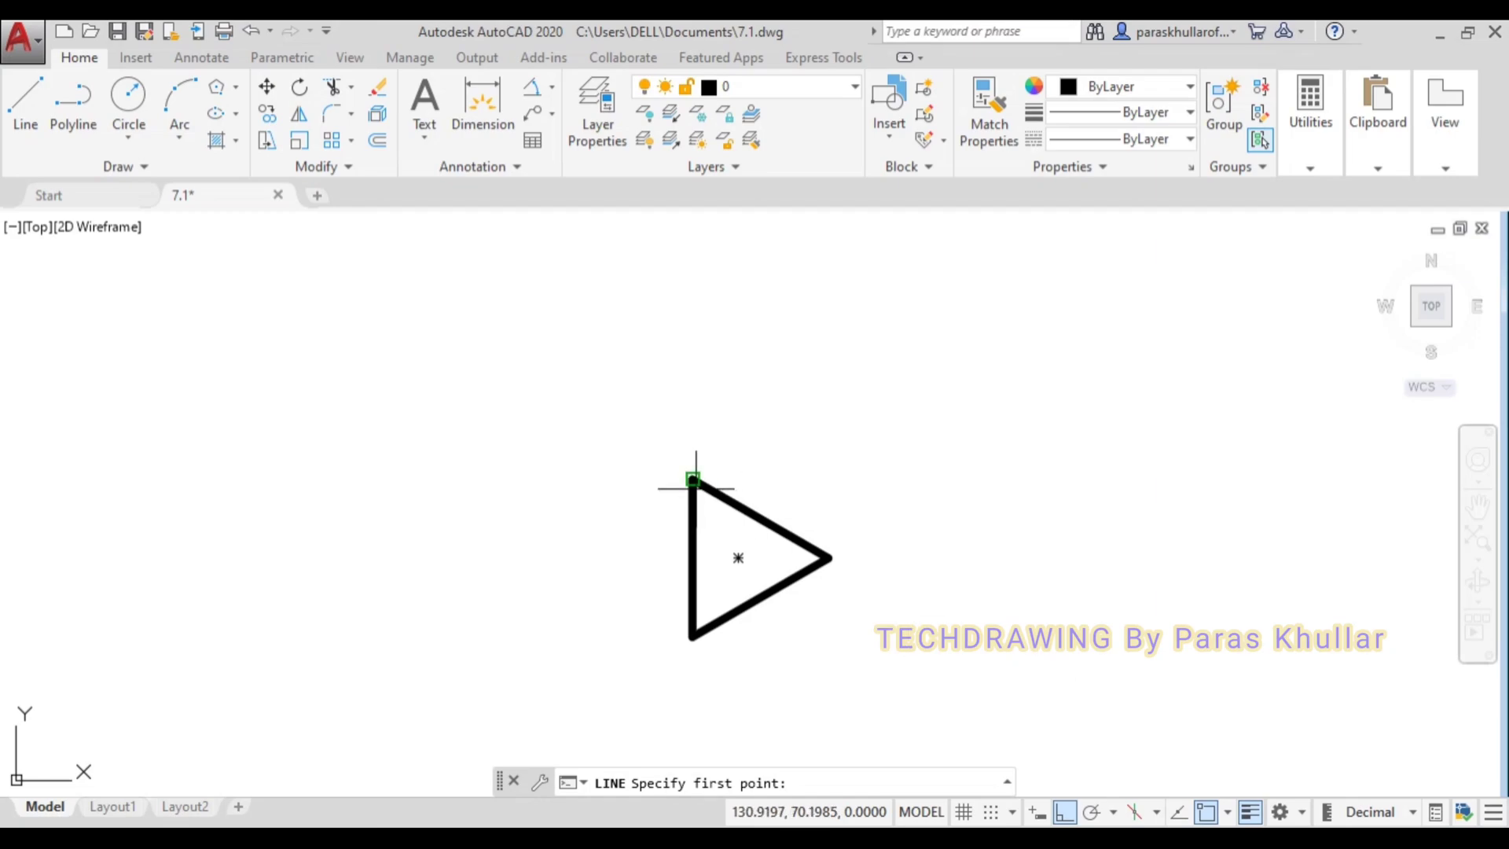
{"action": "left_click", "coordinate": [694, 482]}
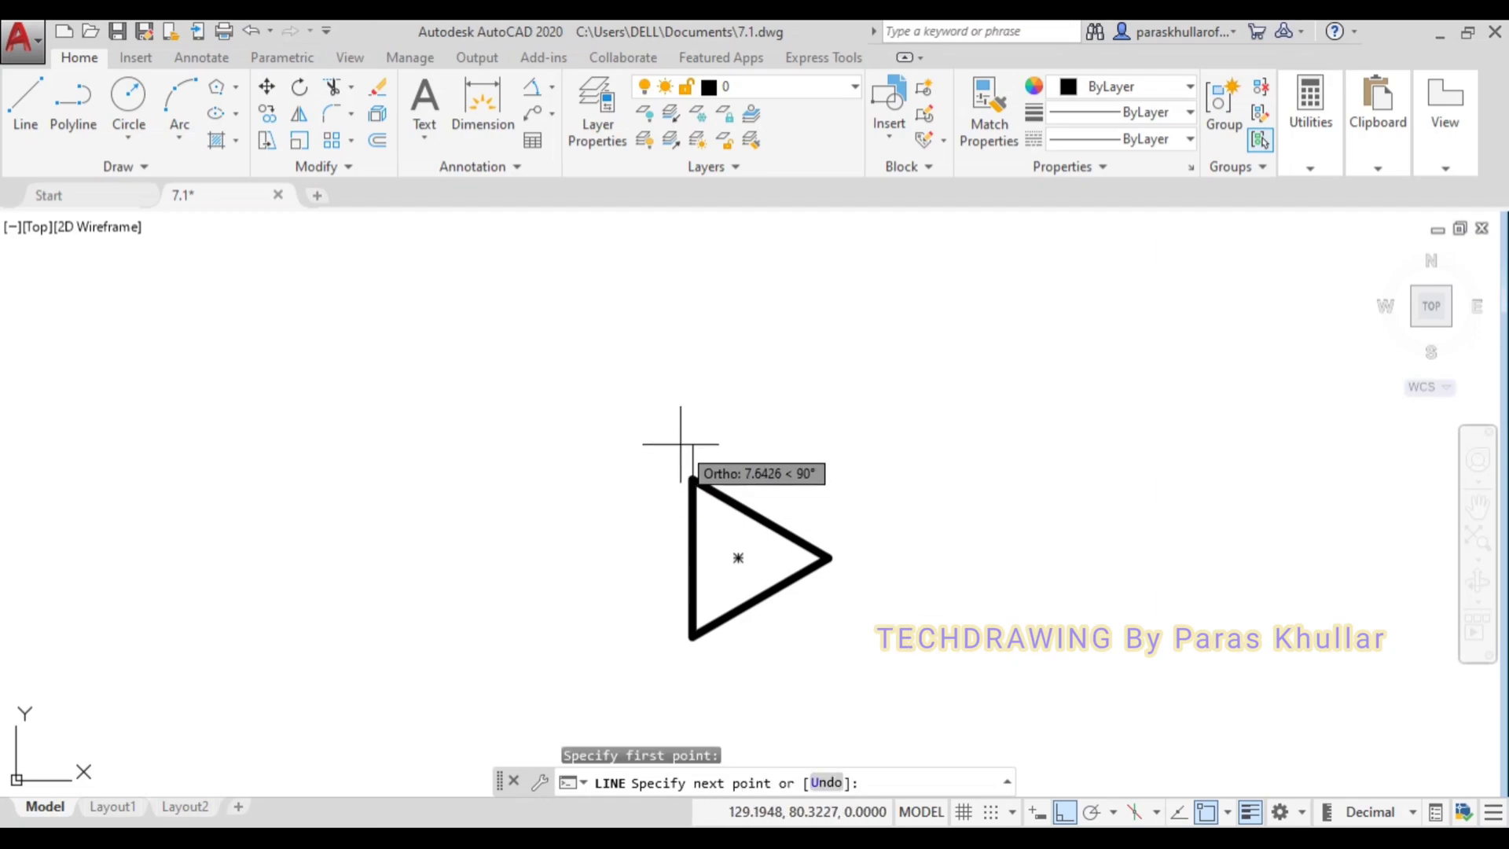
{"action": "type", "text": "10"}
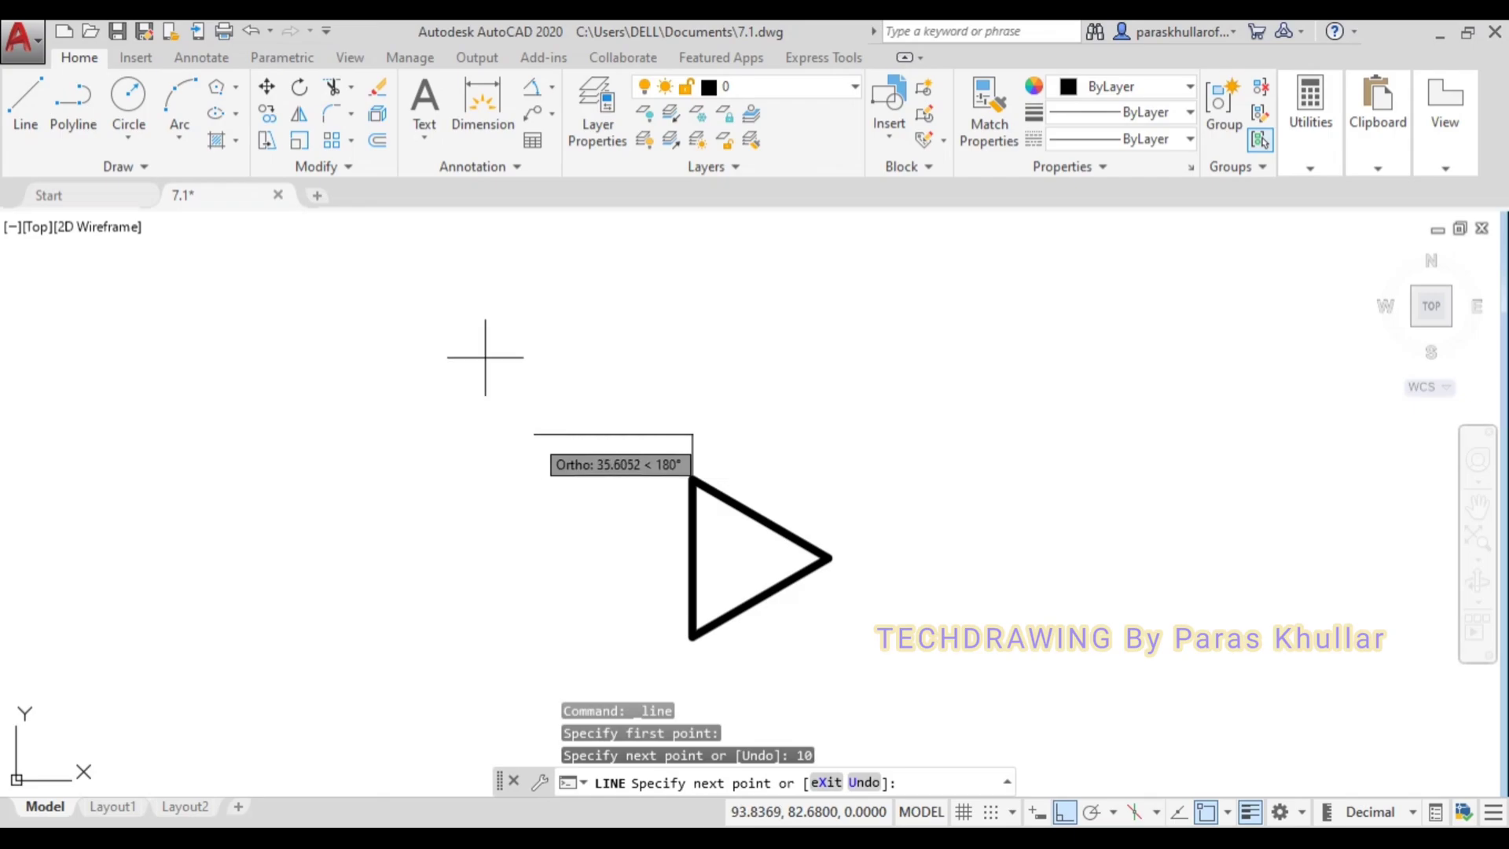
{"action": "right_click", "coordinate": [292, 317]}
{"action": "left_click", "coordinate": [328, 332]}
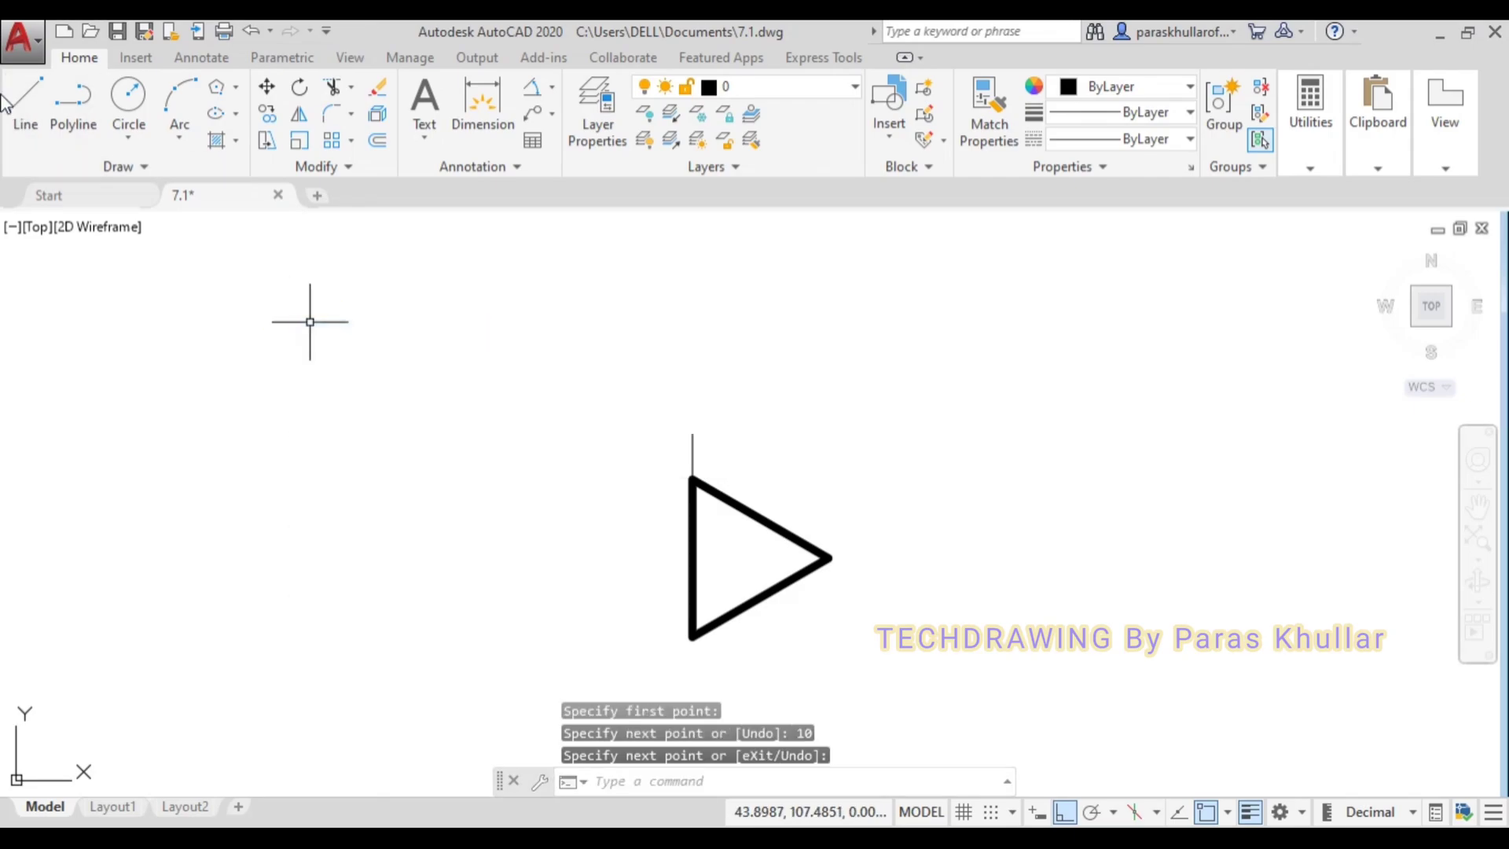
Draw a horizontal reference line through that endpoint using Object Snap Tracking, and select it.
{"action": "left_click", "coordinate": [26, 100]}
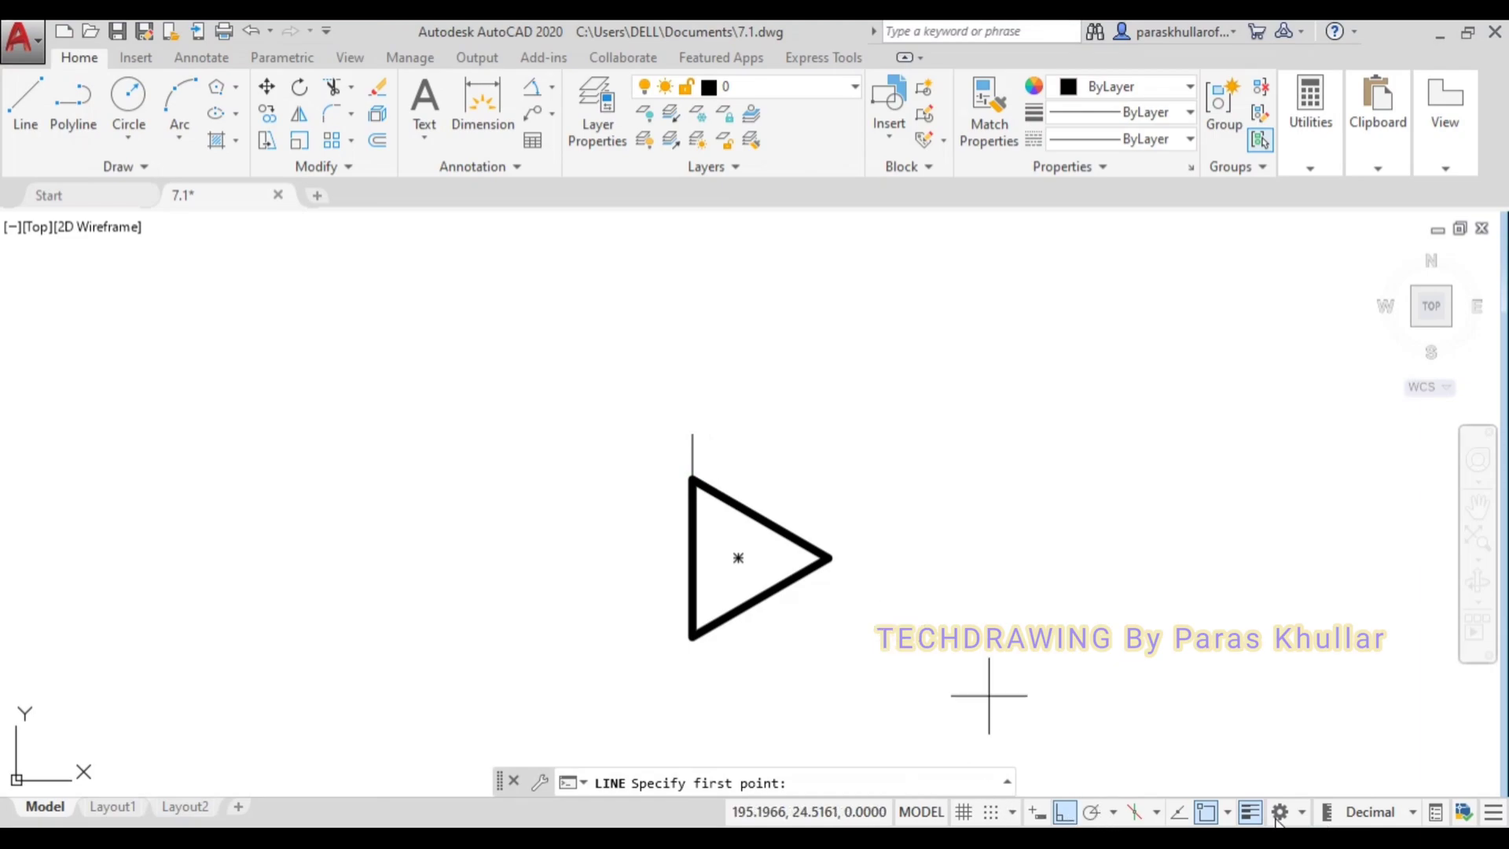
{"action": "left_click", "coordinate": [1180, 813]}
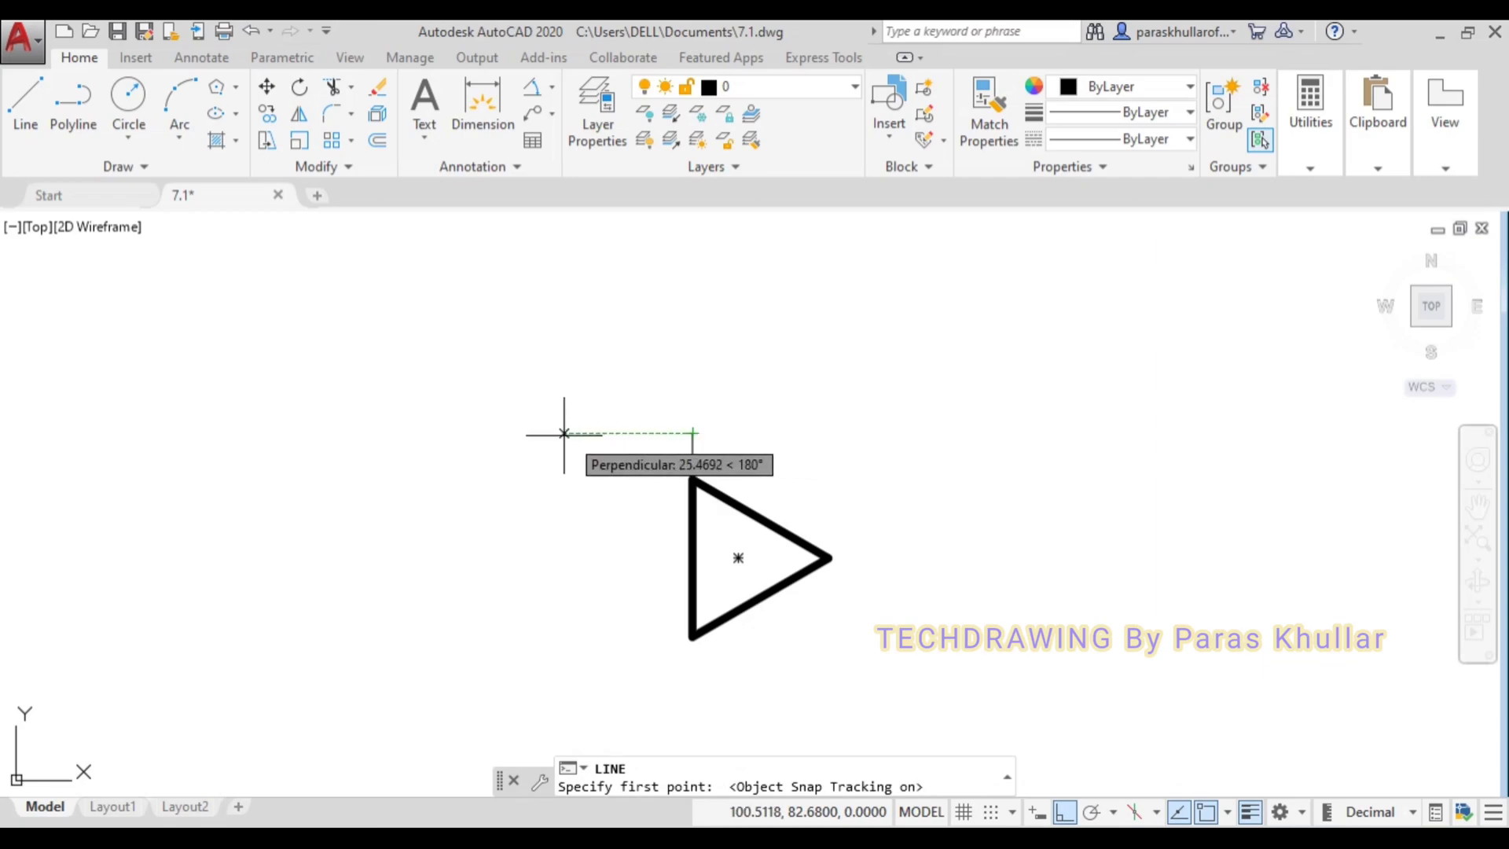
{"action": "left_click", "coordinate": [590, 435]}
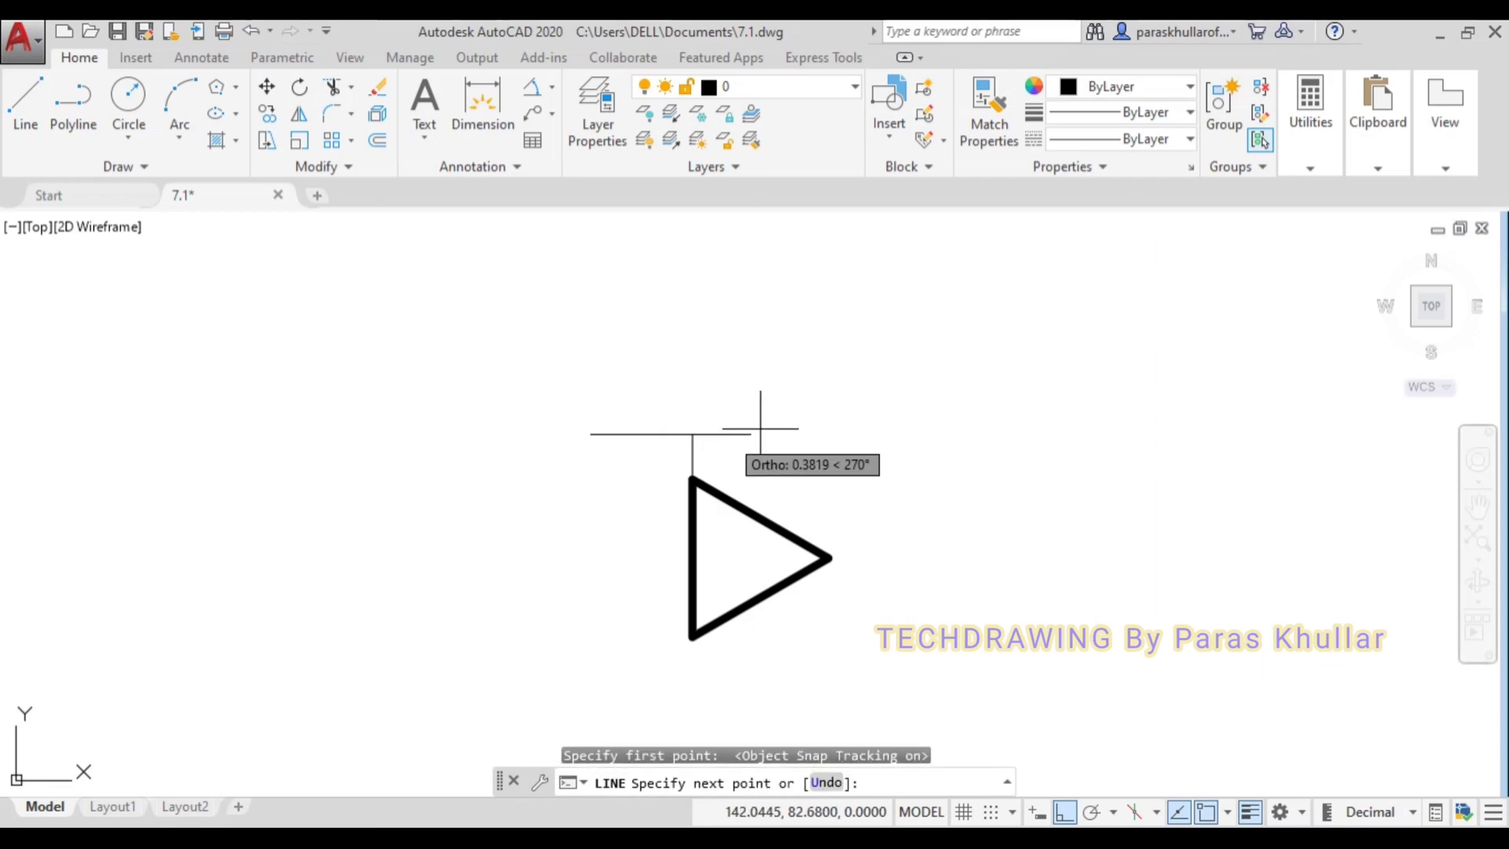
{"action": "left_click", "coordinate": [903, 434]}
{"action": "right_click", "coordinate": [964, 349]}
{"action": "left_click", "coordinate": [1011, 362]}
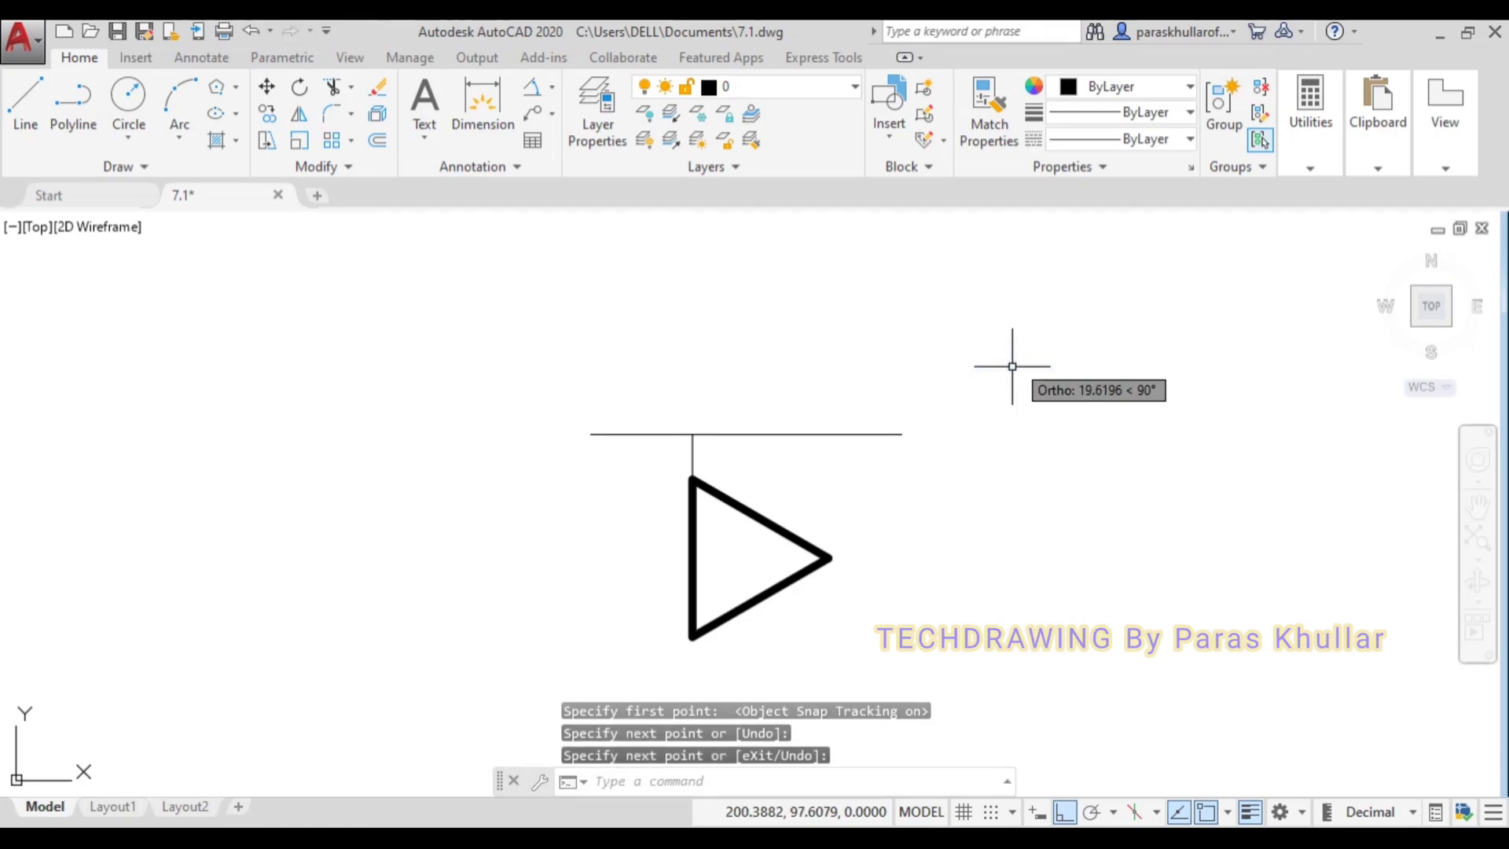
{"action": "left_click", "coordinate": [901, 438]}
{"action": "left_click", "coordinate": [873, 407]}
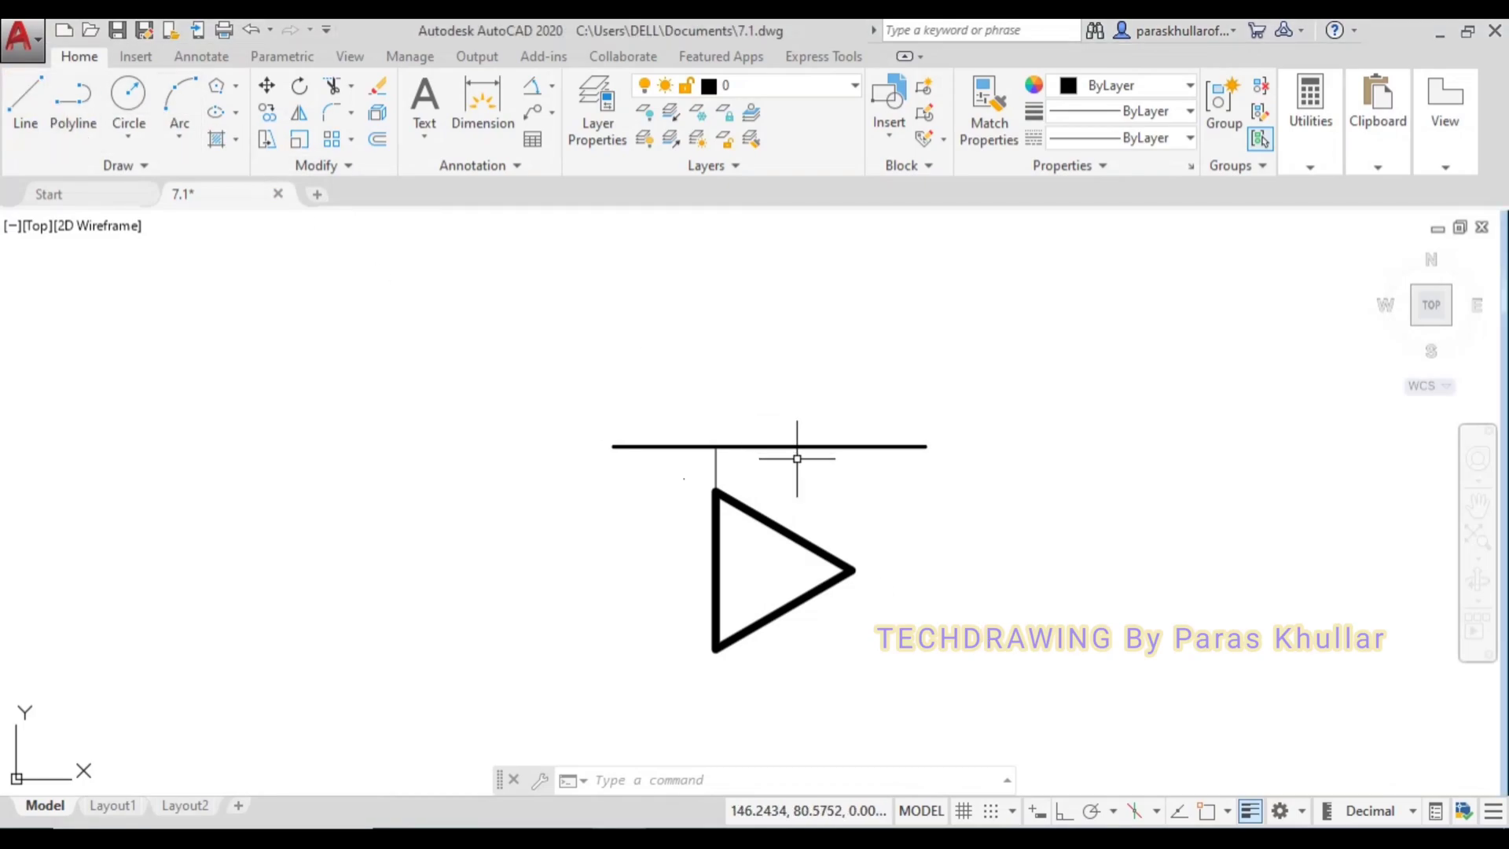
{"action": "left_click", "coordinate": [720, 442]}
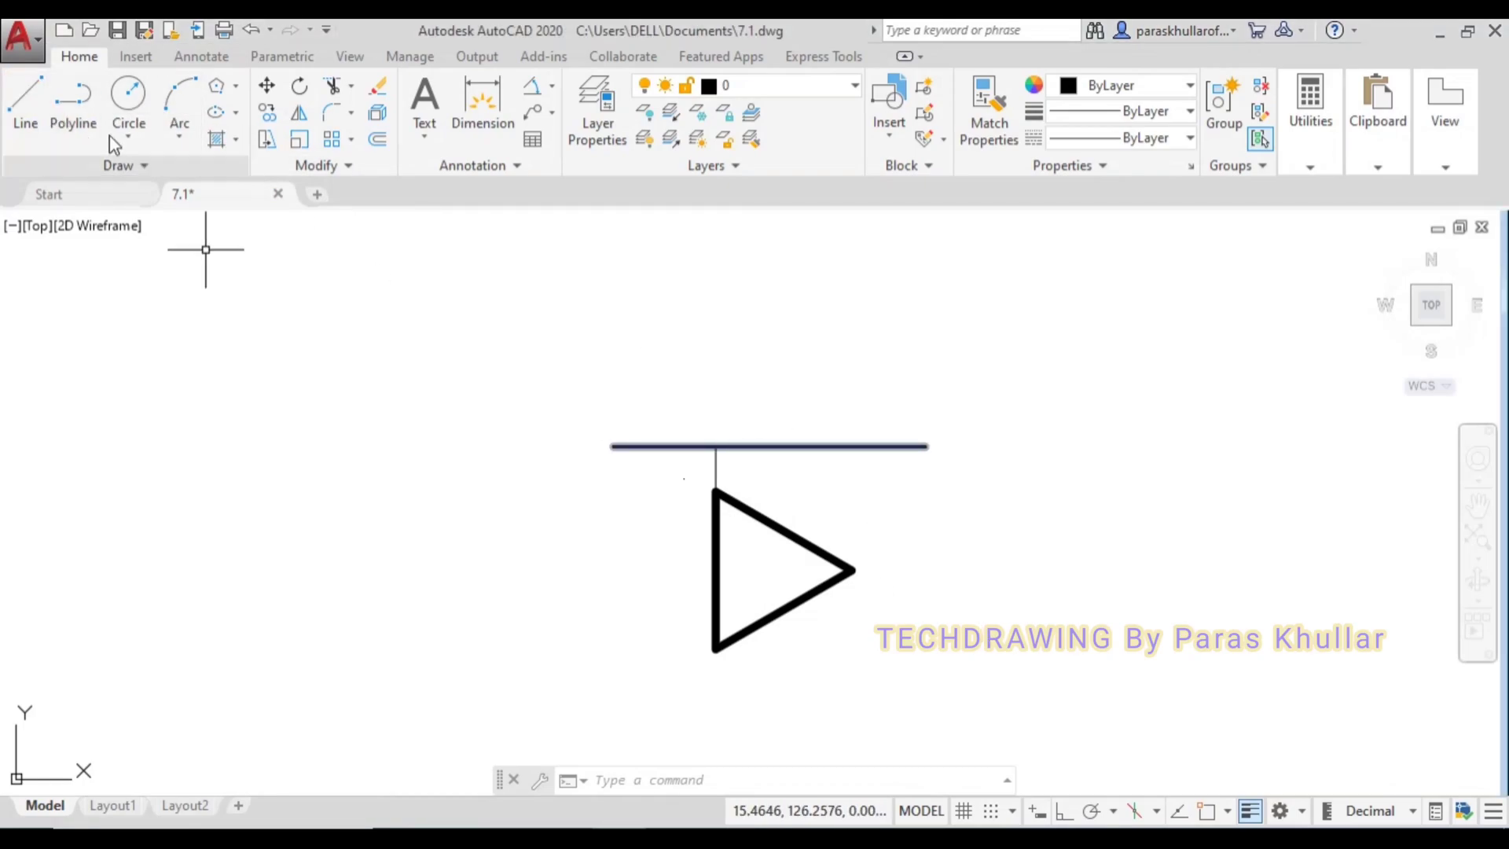
Draw a vertical projector from the triangle's left corner up past the reference line.
{"action": "left_click", "coordinate": [39, 96]}
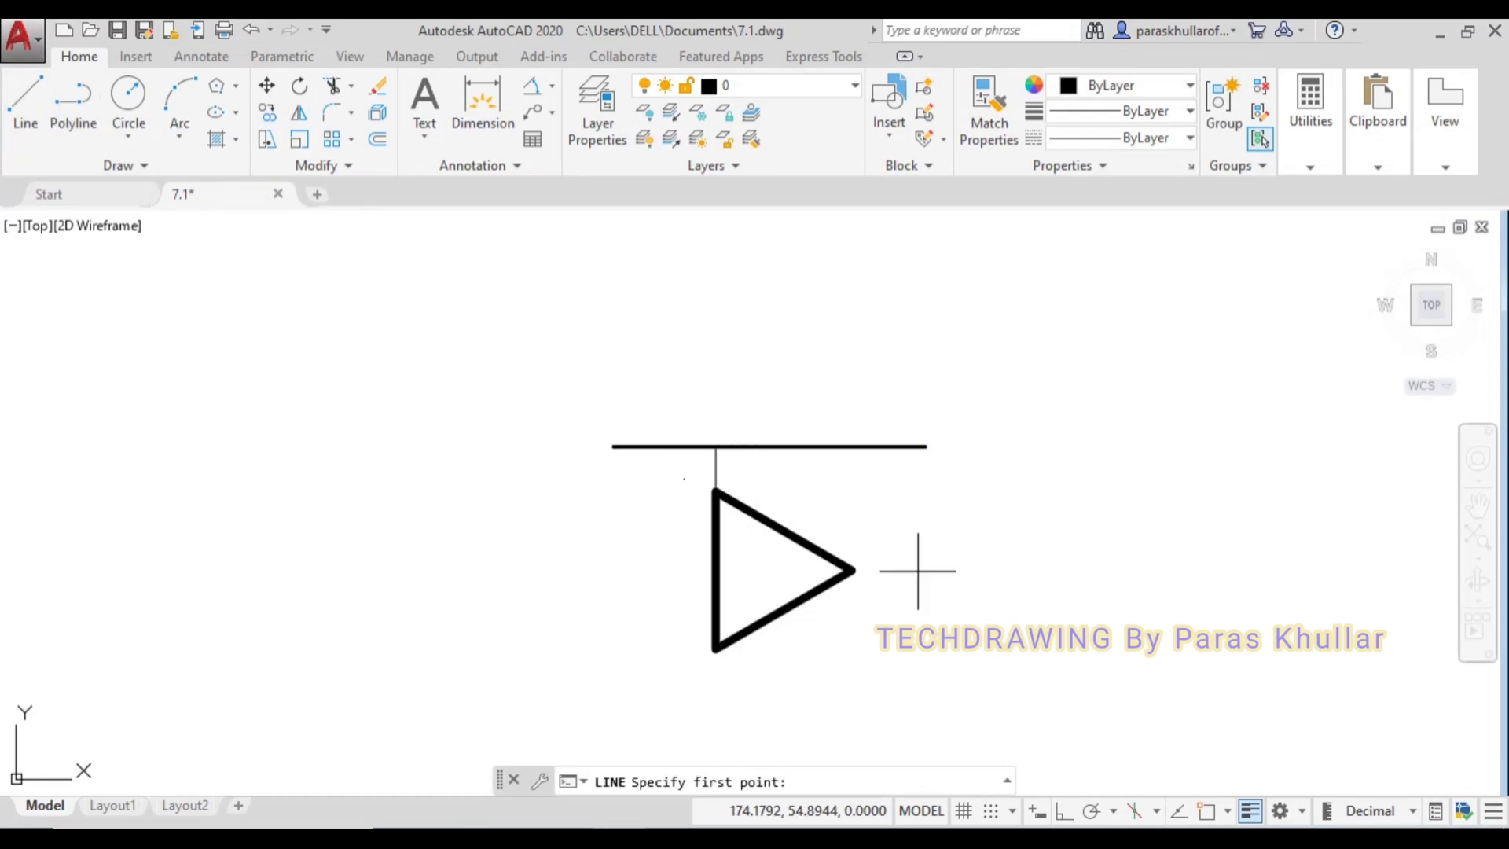
{"action": "left_click", "coordinate": [1207, 813]}
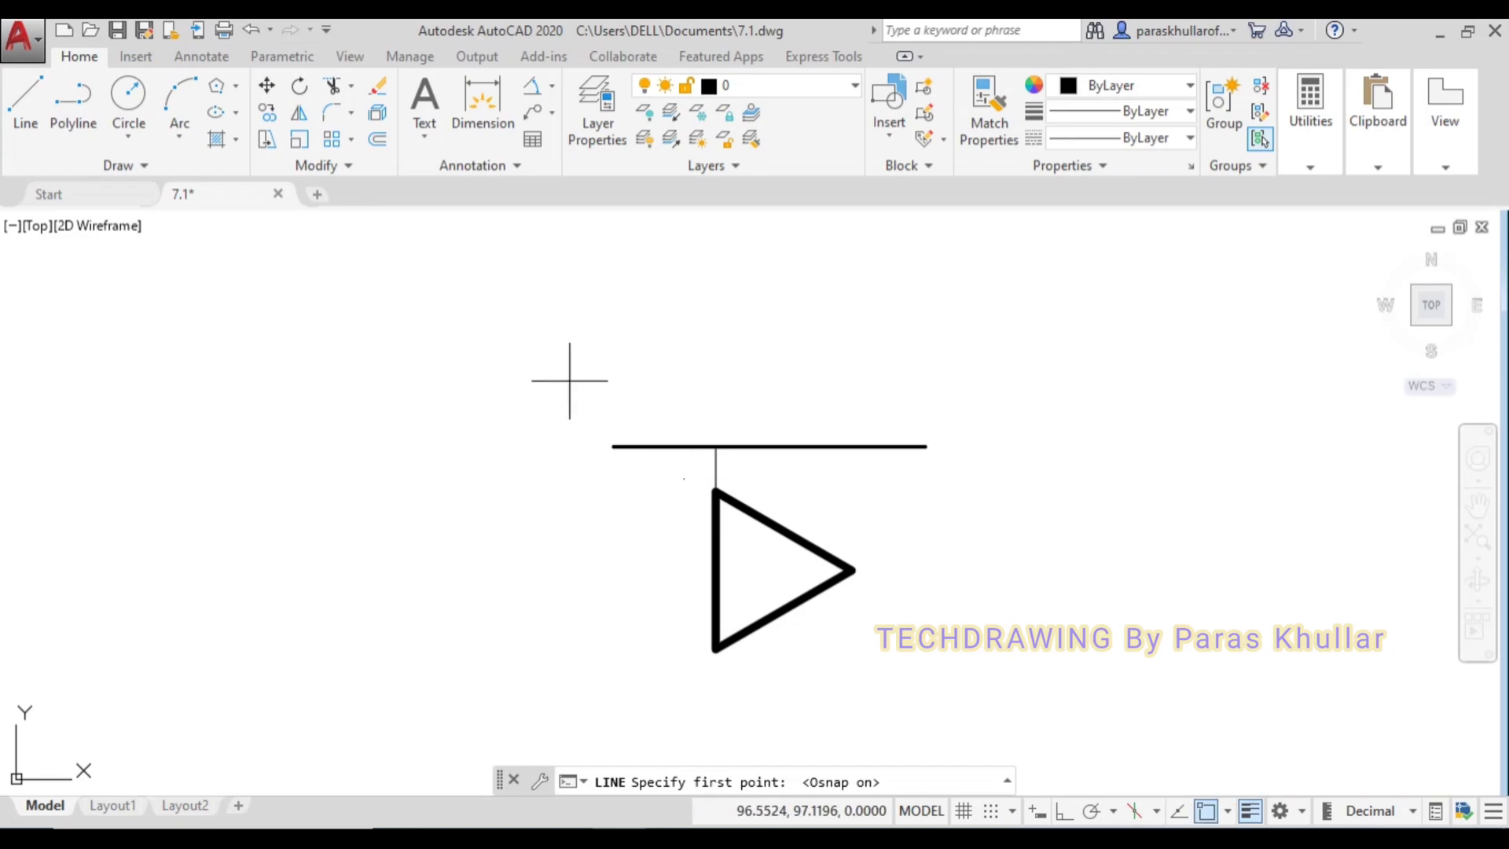
{"action": "left_click", "coordinate": [716, 446]}
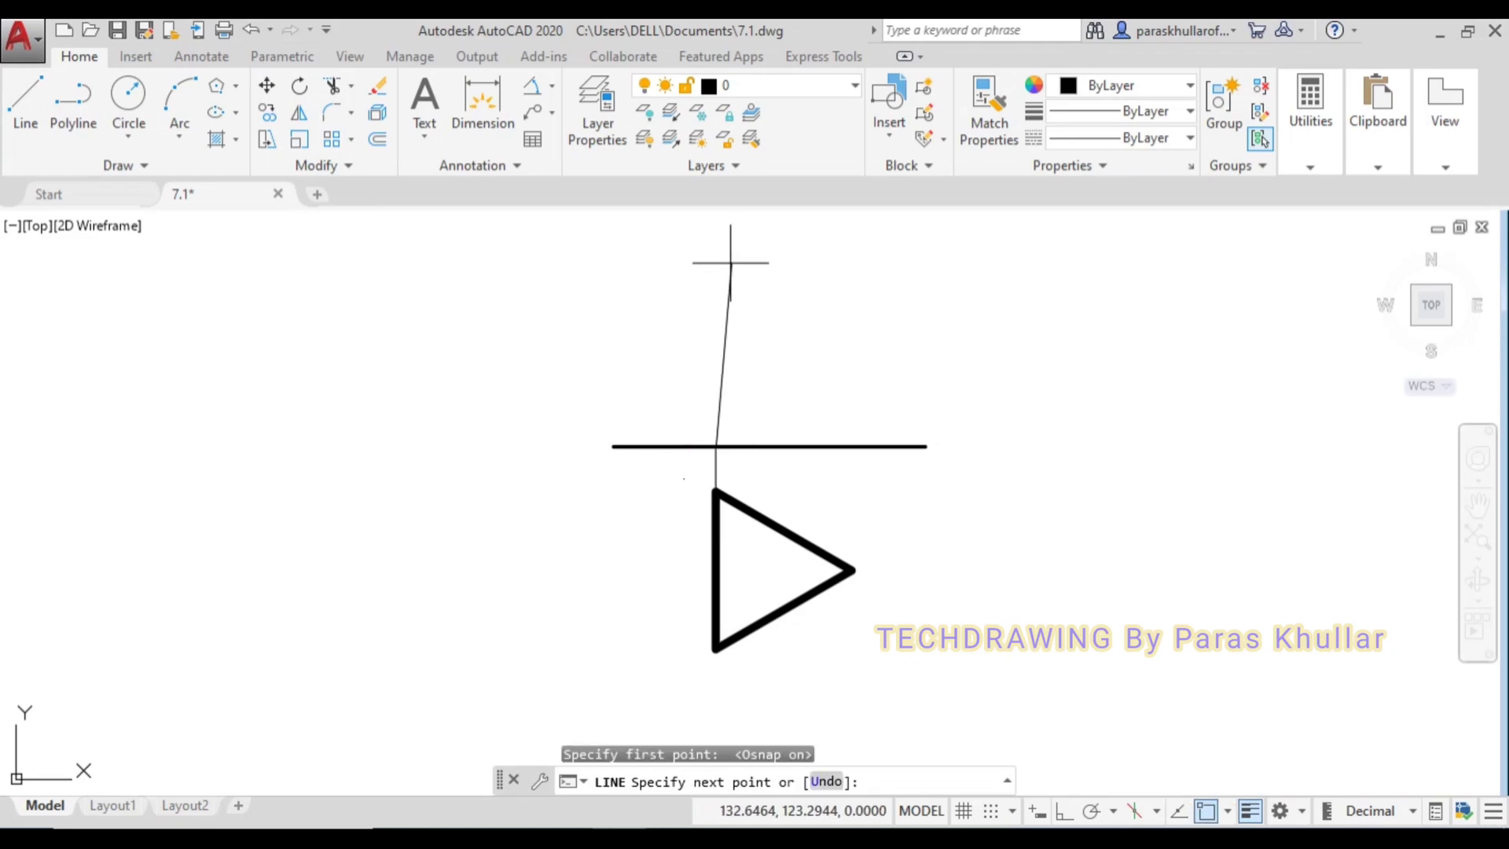
{"action": "middle_click_drag", "start_coordinate": [730, 263], "coordinate": [724, 357]}
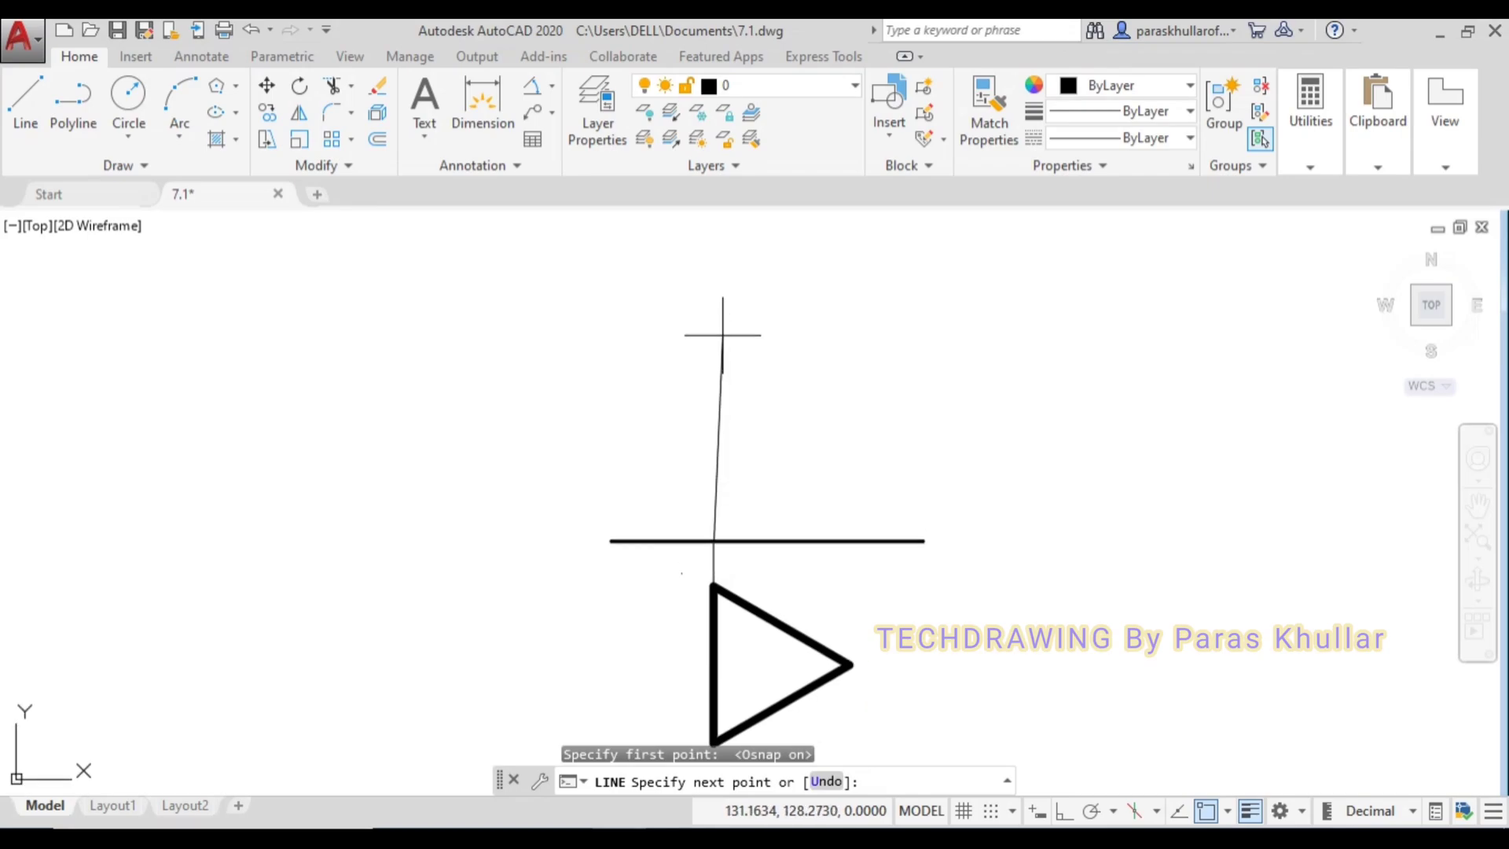
{"action": "left_click", "coordinate": [1066, 812]}
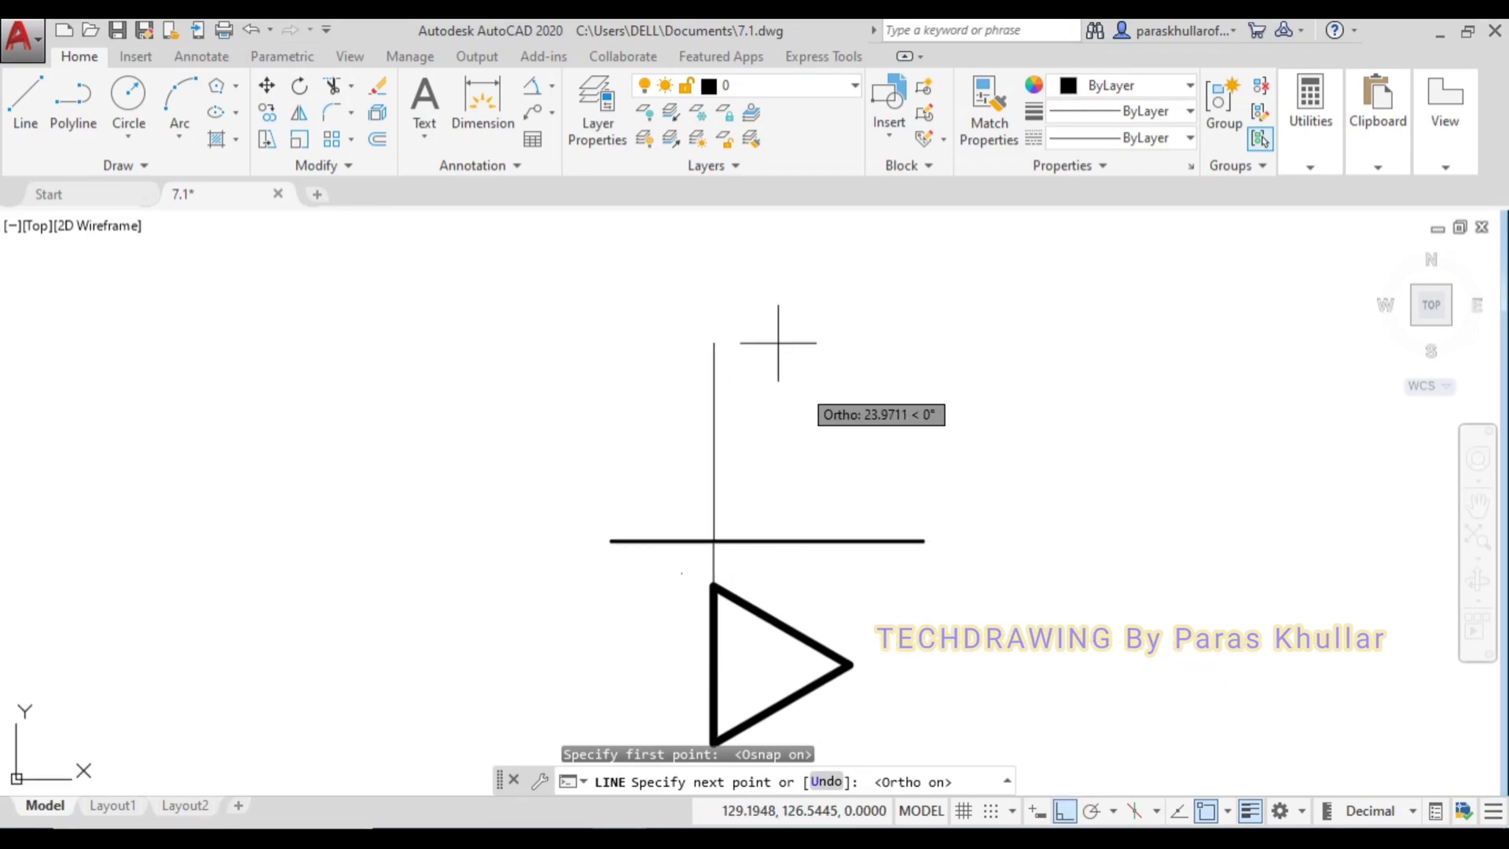
{"action": "left_click", "coordinate": [714, 278]}
{"action": "right_click", "coordinate": [884, 283]}
{"action": "left_click", "coordinate": [930, 300]}
Draw a second vertical projector from the triangle's right tip to the same height.
{"action": "right_click", "coordinate": [930, 300]}
{"action": "left_click", "coordinate": [969, 323]}
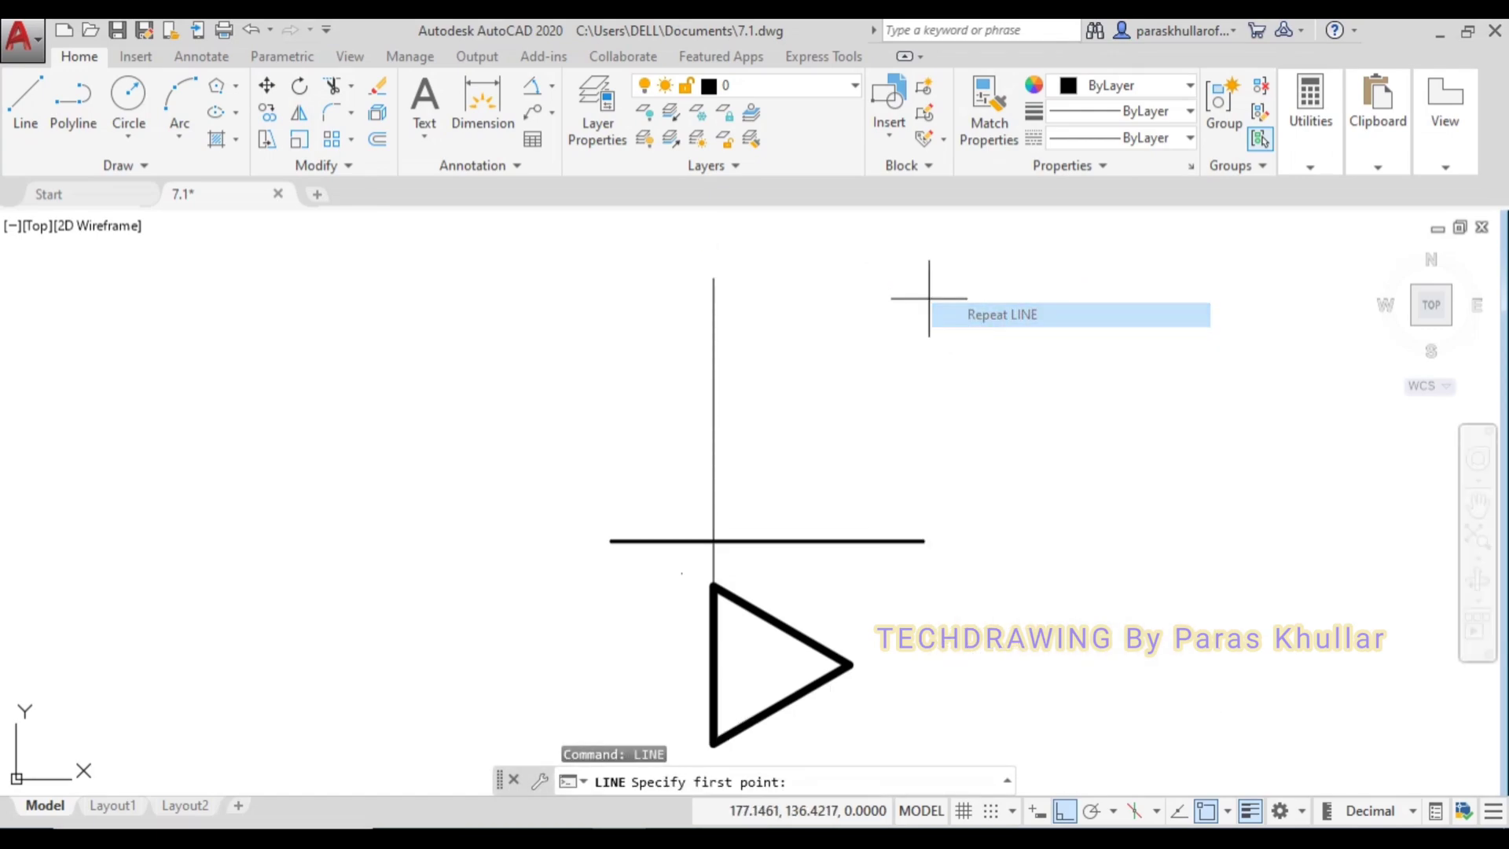
{"action": "left_click", "coordinate": [850, 666]}
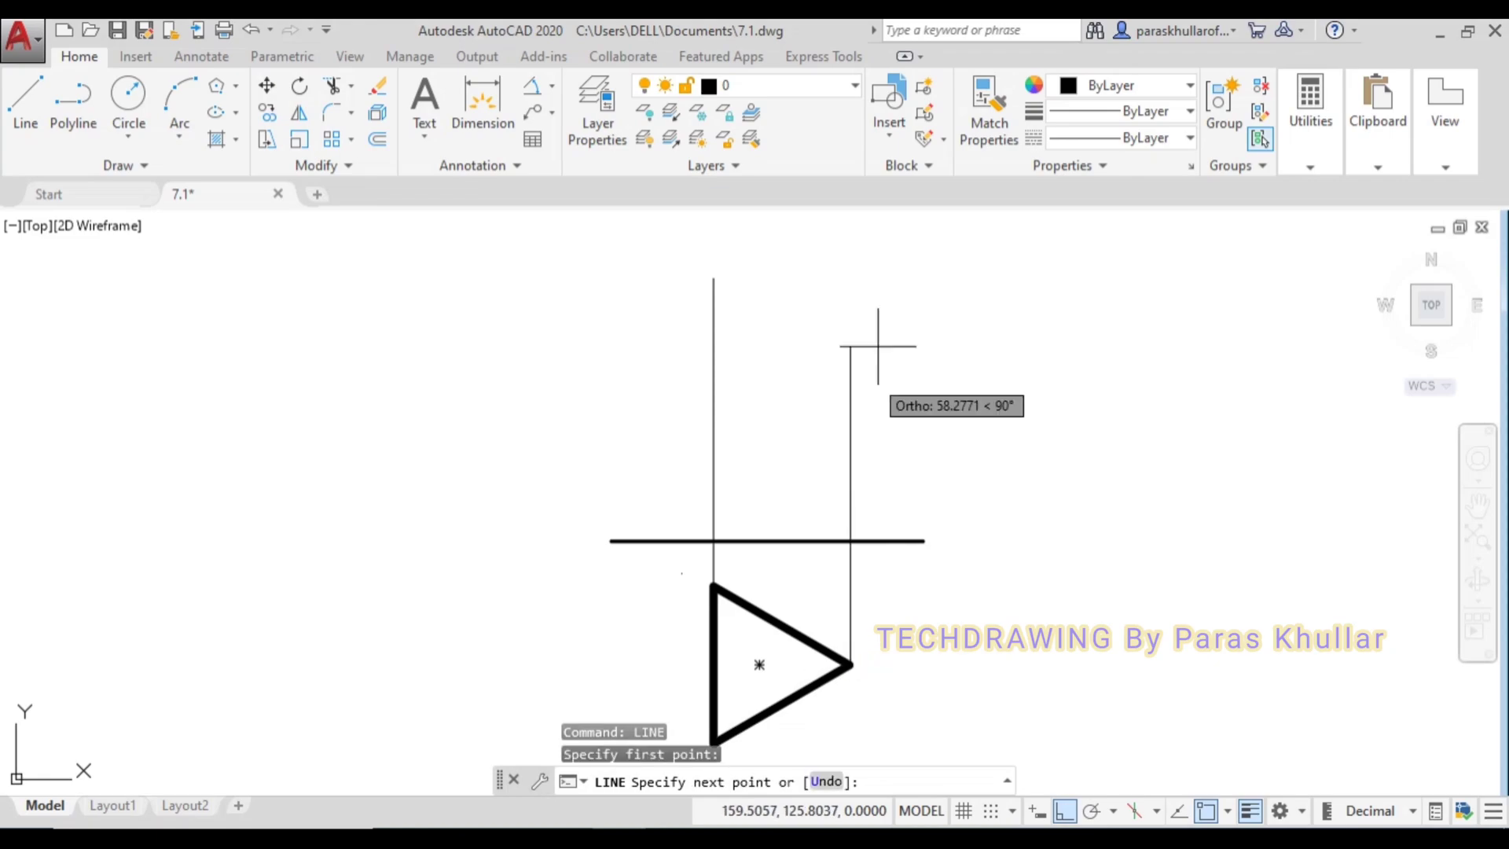
{"action": "left_click", "coordinate": [852, 287]}
{"action": "right_click", "coordinate": [988, 302]}
{"action": "left_click", "coordinate": [1012, 319]}
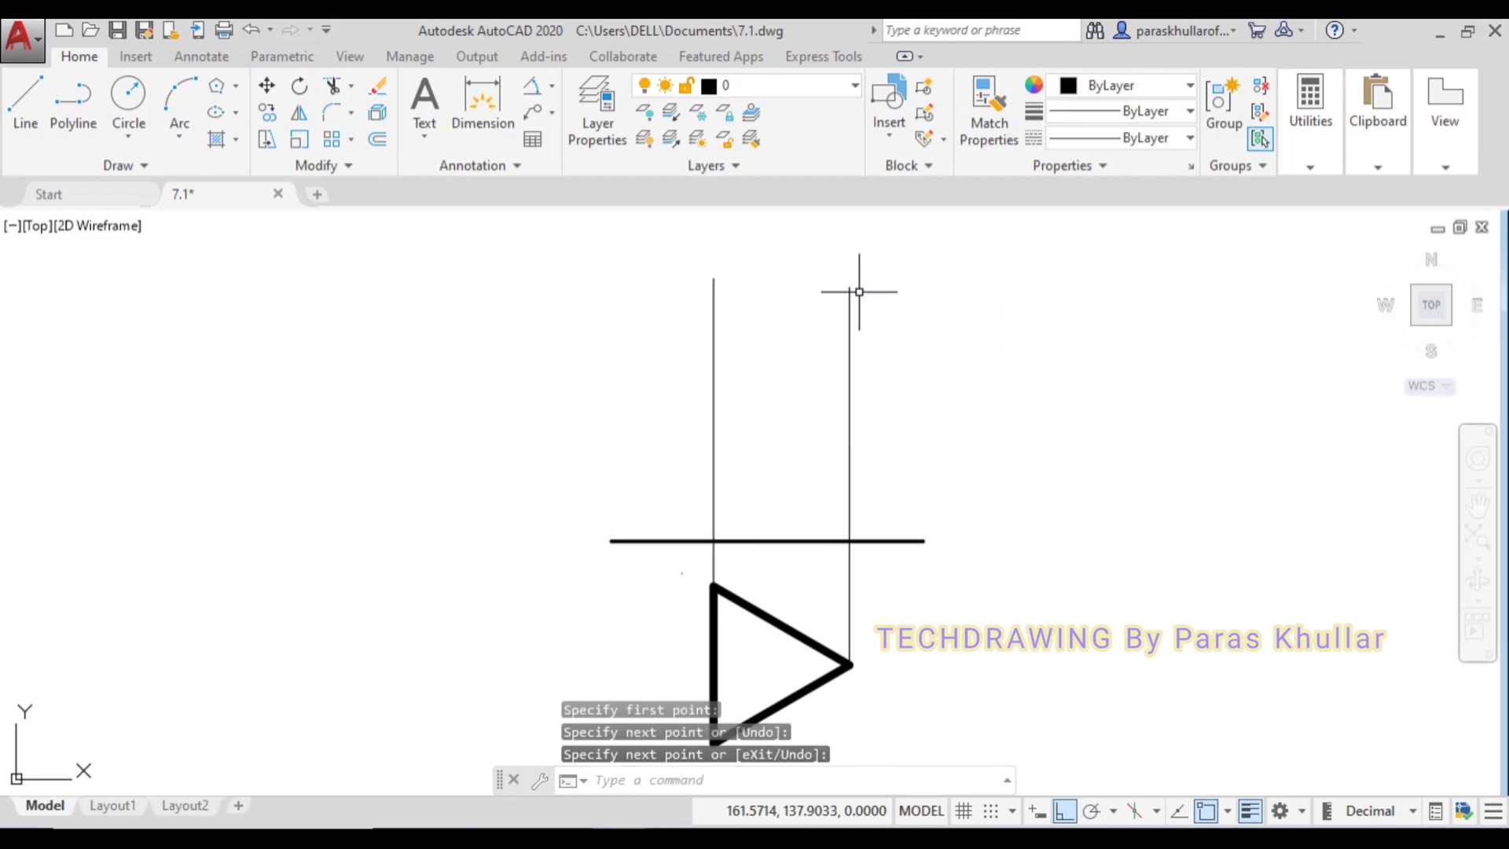
{"action": "left_click", "coordinate": [426, 97]}
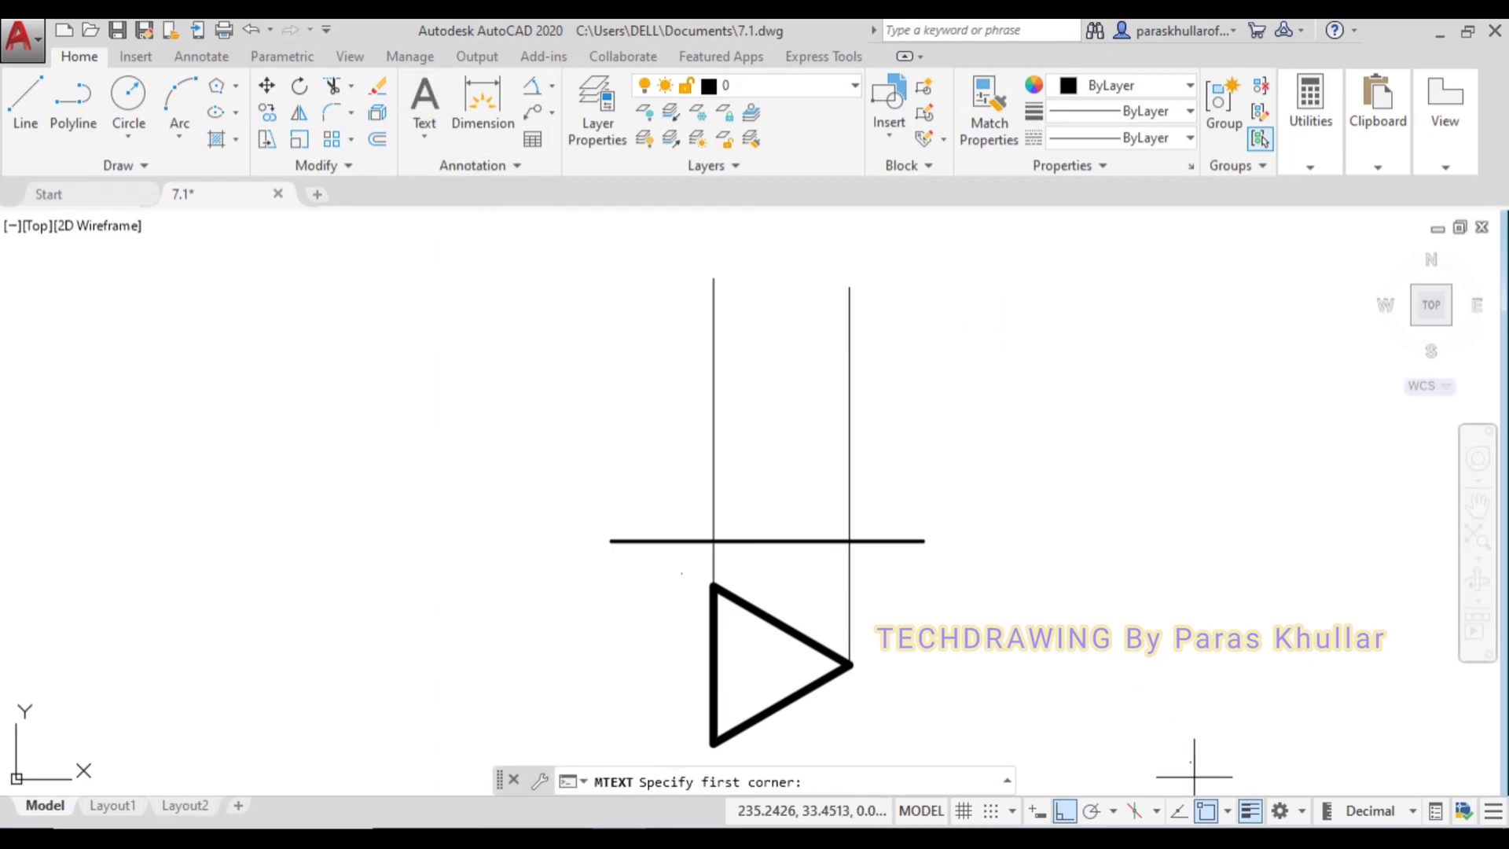
Create corner label 'a' in Times New Roman at text height 4.
{"action": "left_click", "coordinate": [1206, 810]}
{"action": "left_click", "coordinate": [1065, 811]}
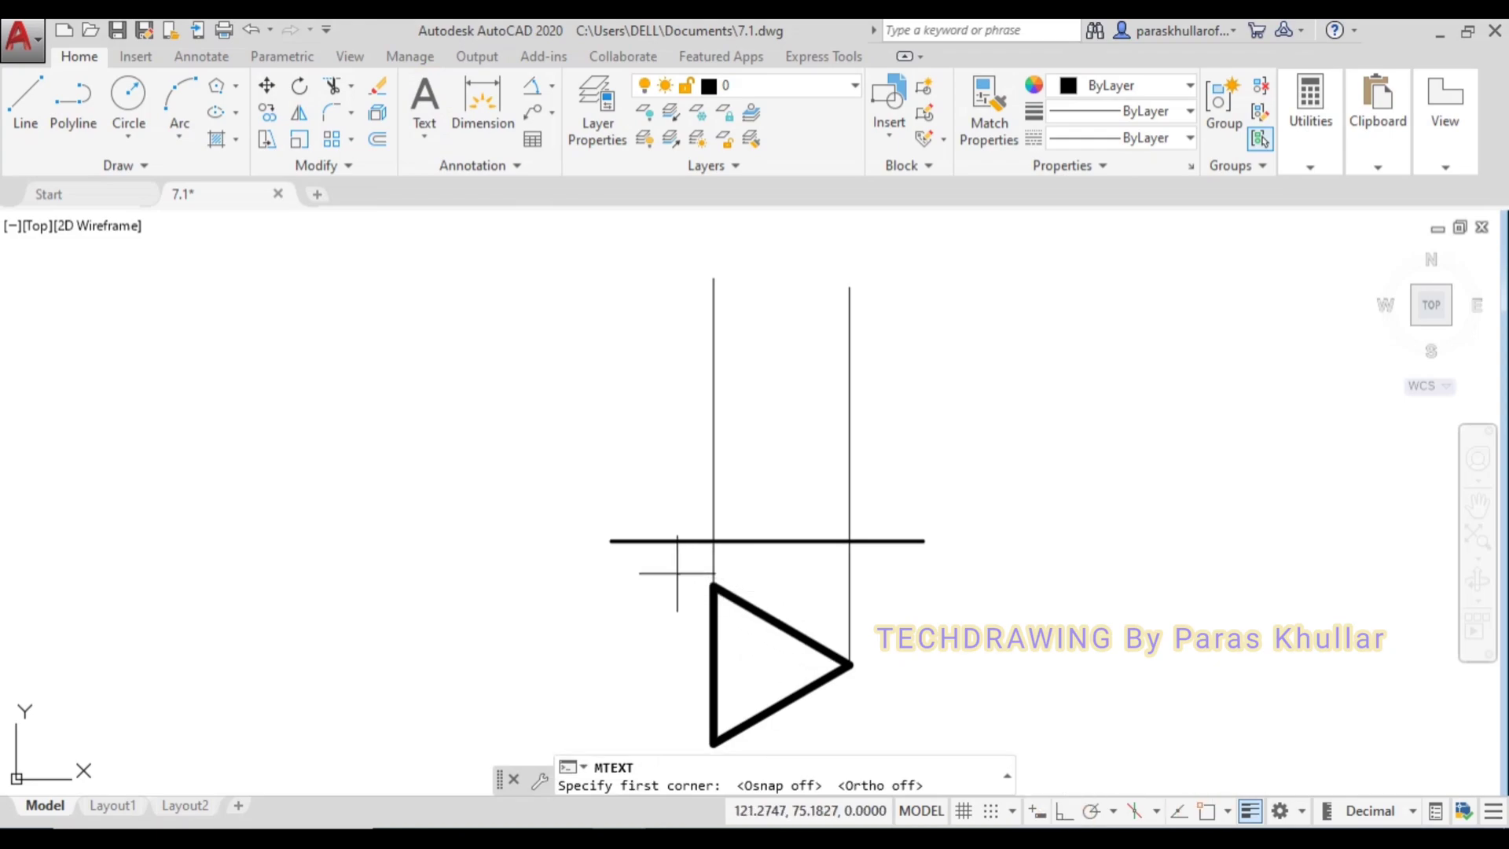
{"action": "left_click", "coordinate": [677, 572]}
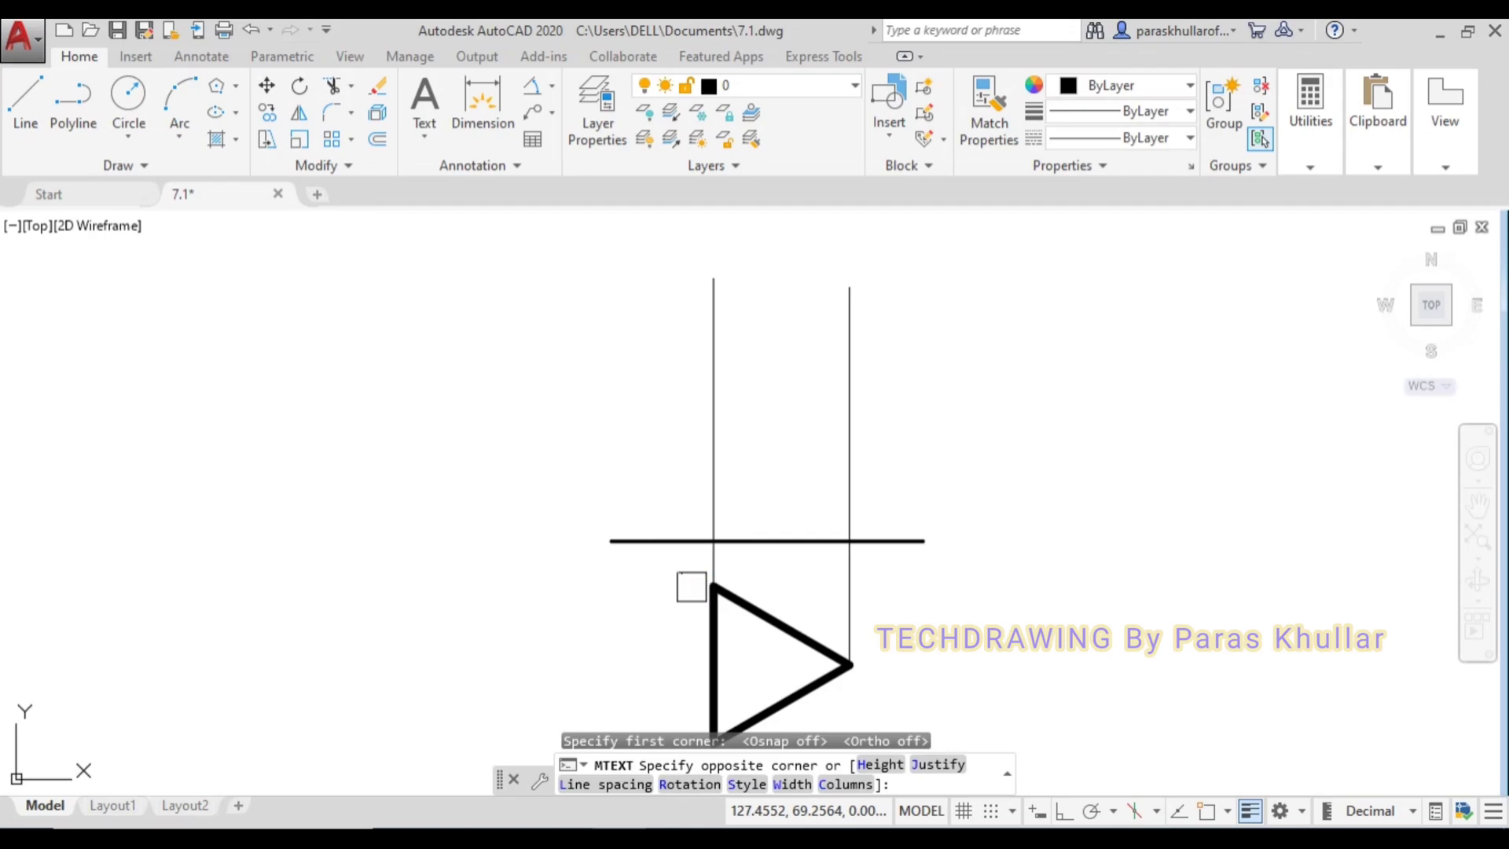
{"action": "left_click", "coordinate": [709, 608]}
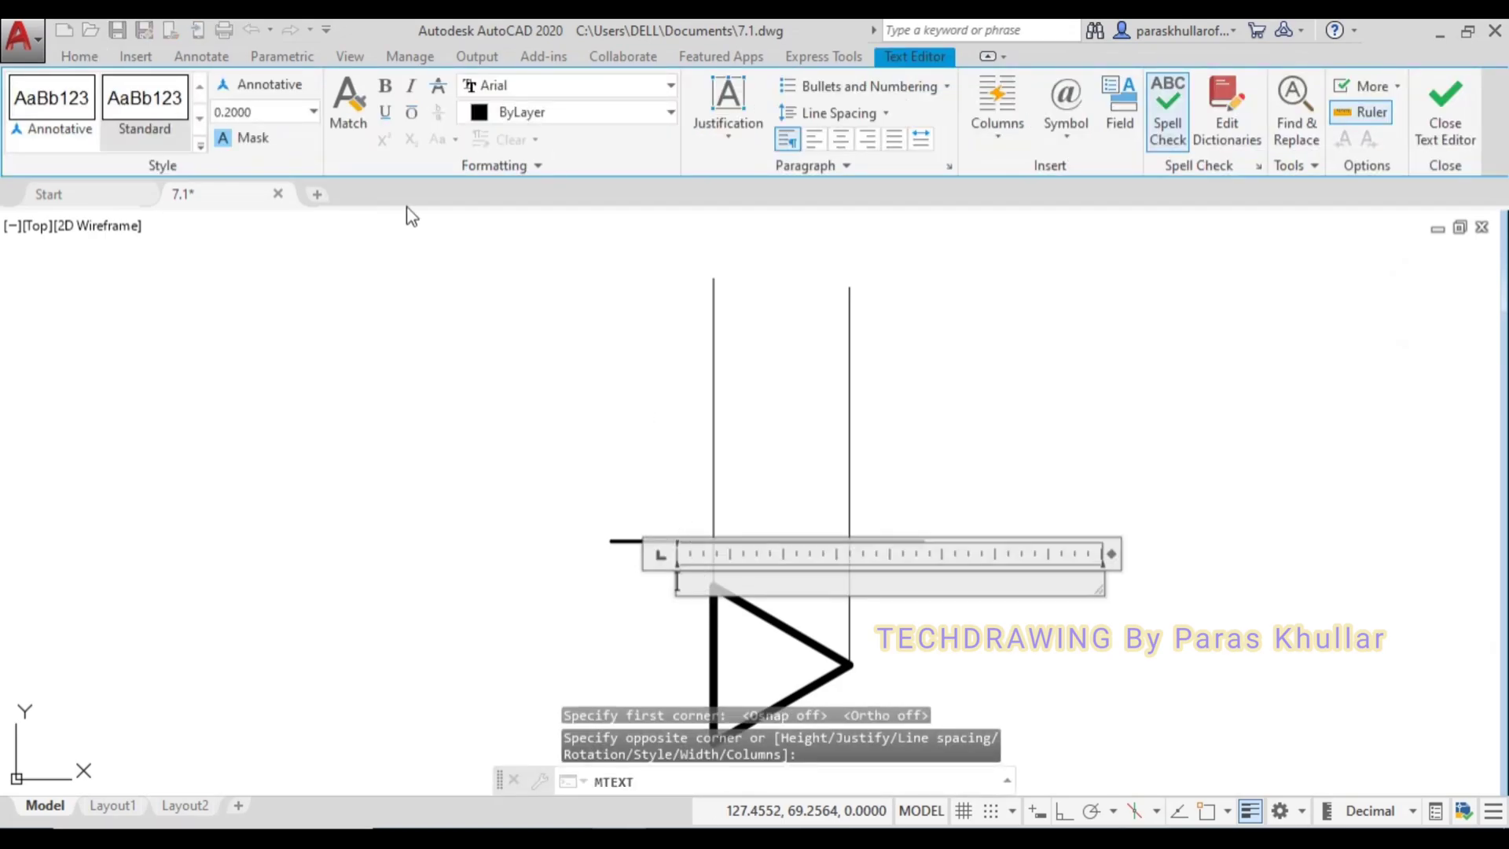
{"action": "left_click", "coordinate": [266, 114]}
{"action": "type", "text": "4"}
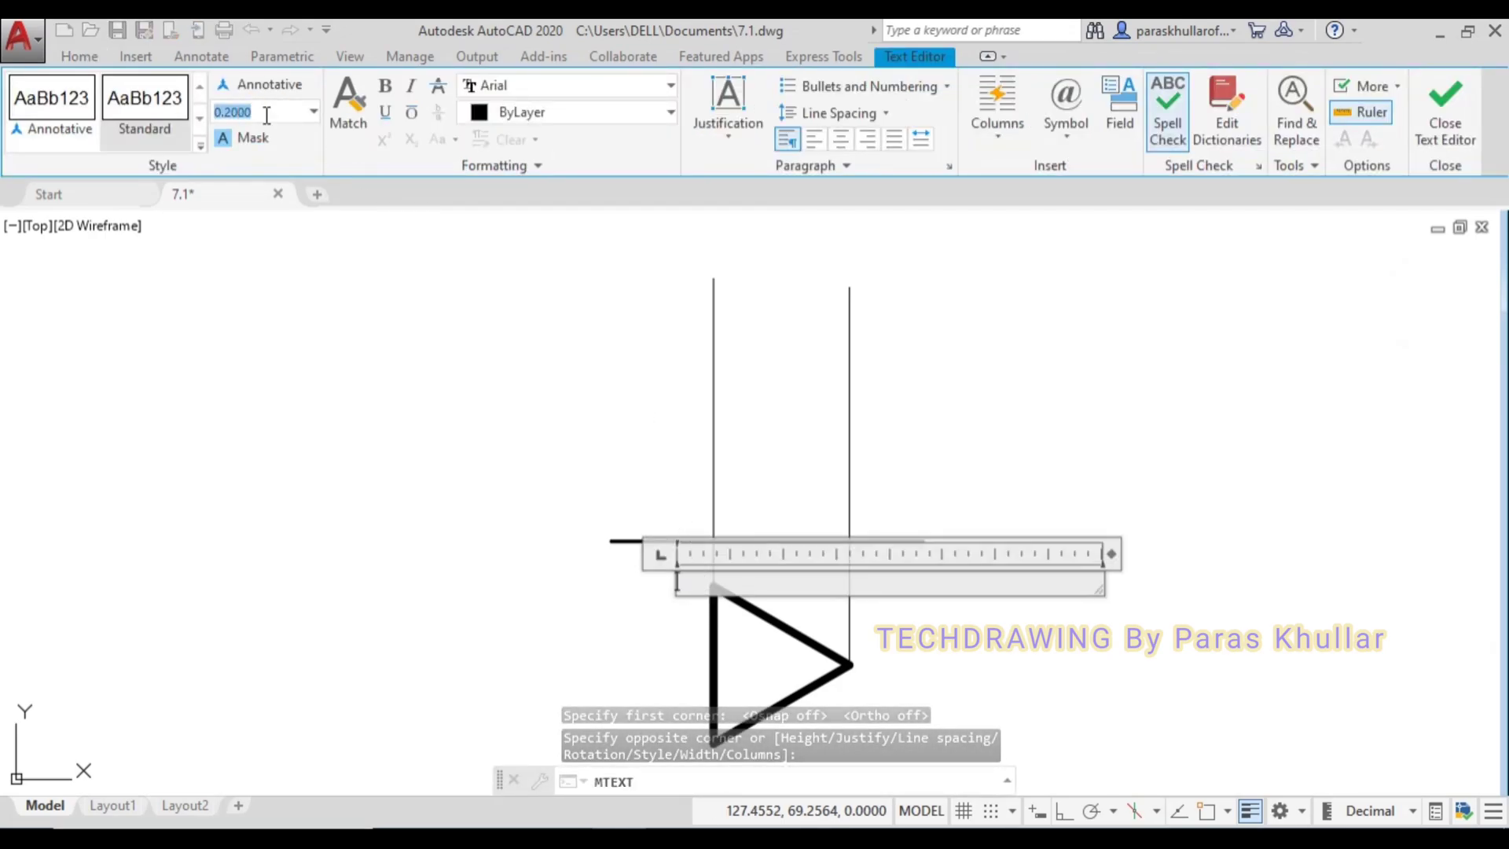
{"action": "key", "text": "Return"}
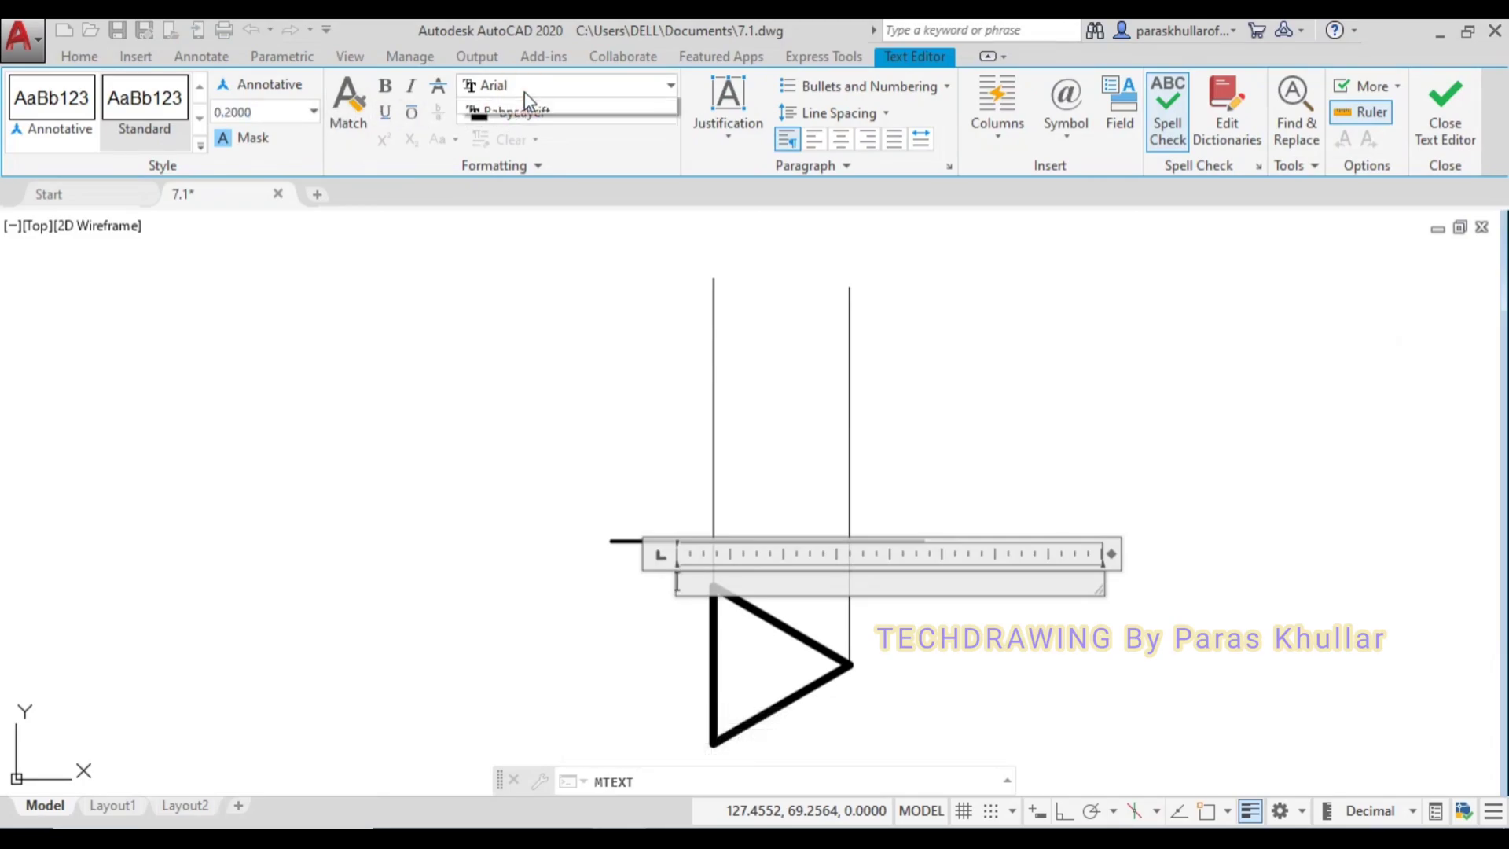
{"action": "left_click", "coordinate": [525, 91]}
{"action": "type", "text": "times"}
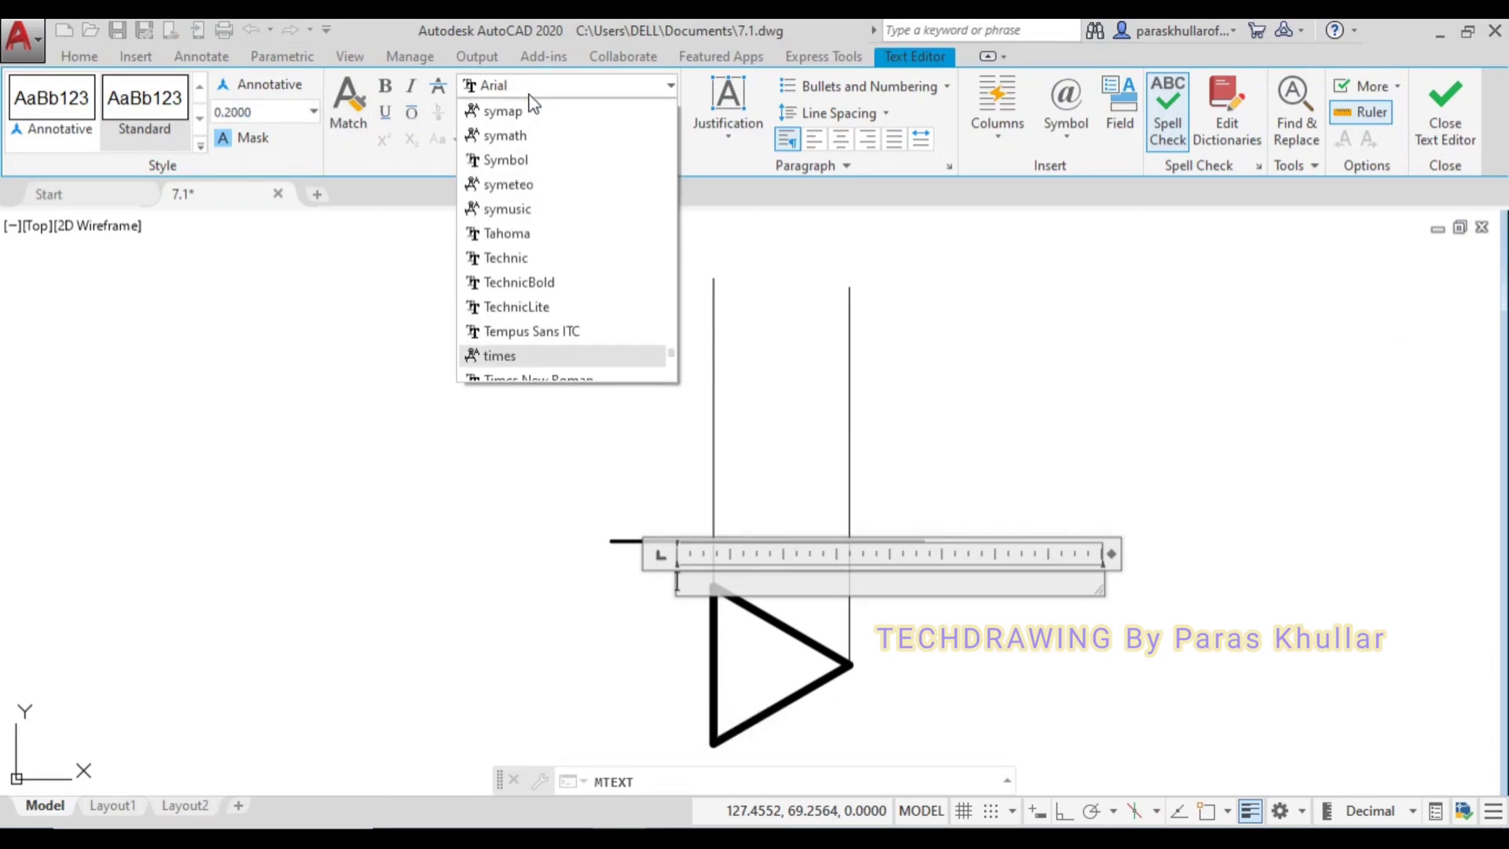
{"action": "key", "text": "Down"}
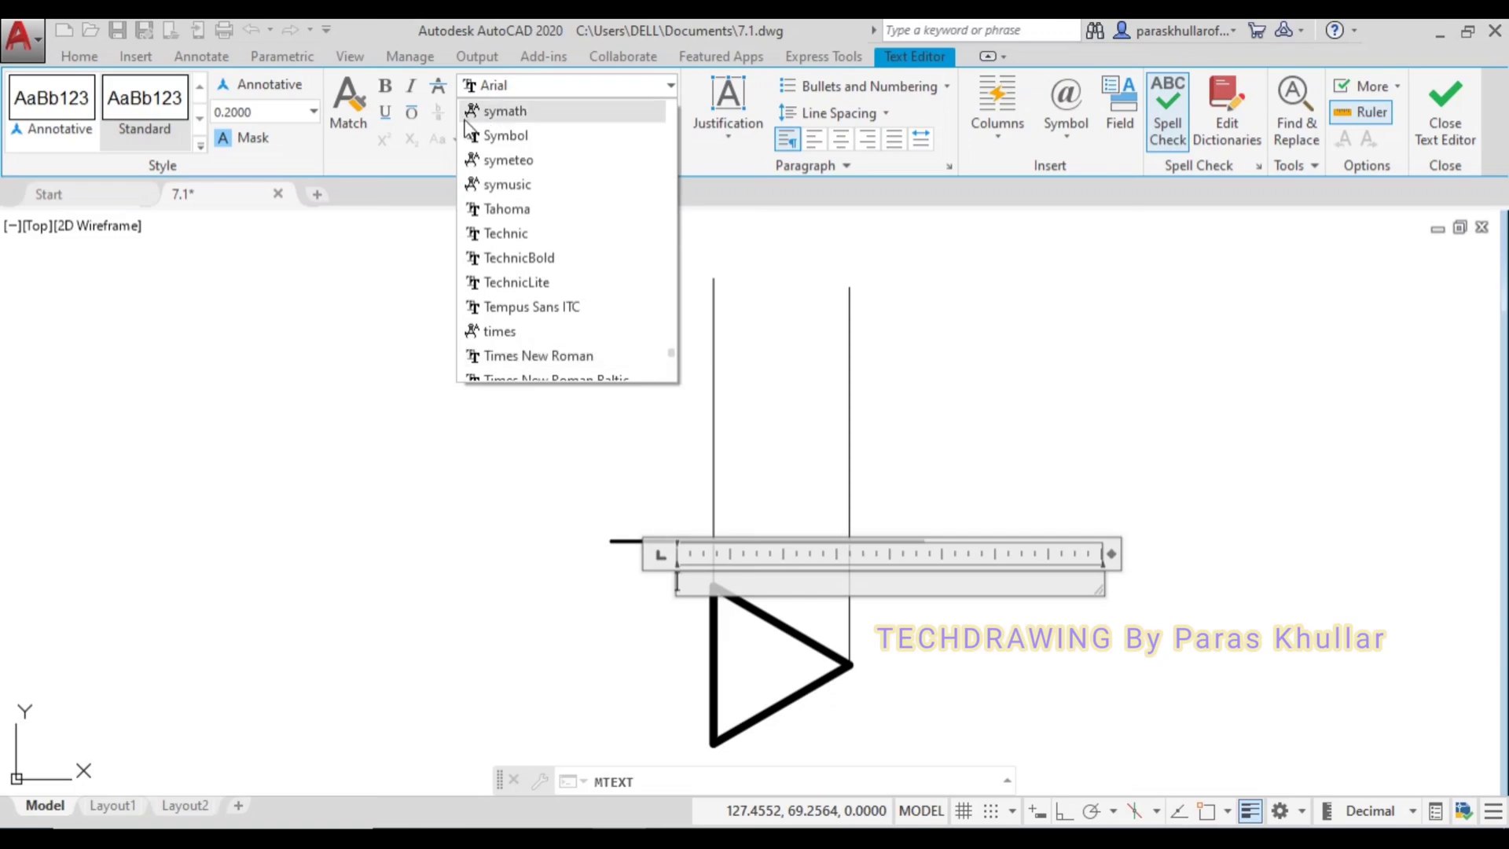
{"action": "left_click", "coordinate": [538, 356]}
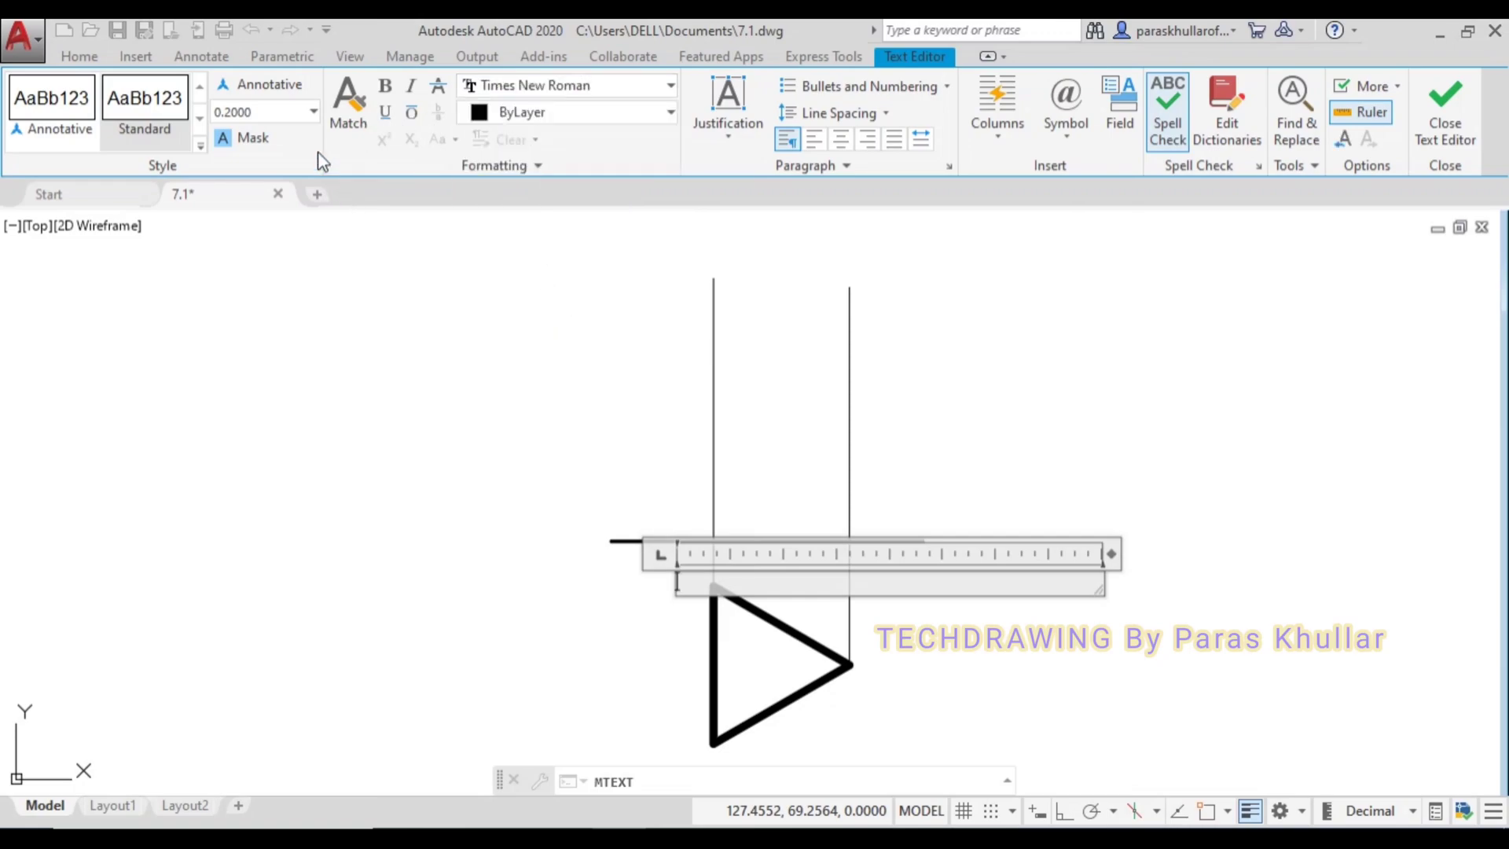
{"action": "left_click", "coordinate": [274, 118]}
{"action": "type", "text": "4.0000"}
{"action": "key", "text": "Return"}
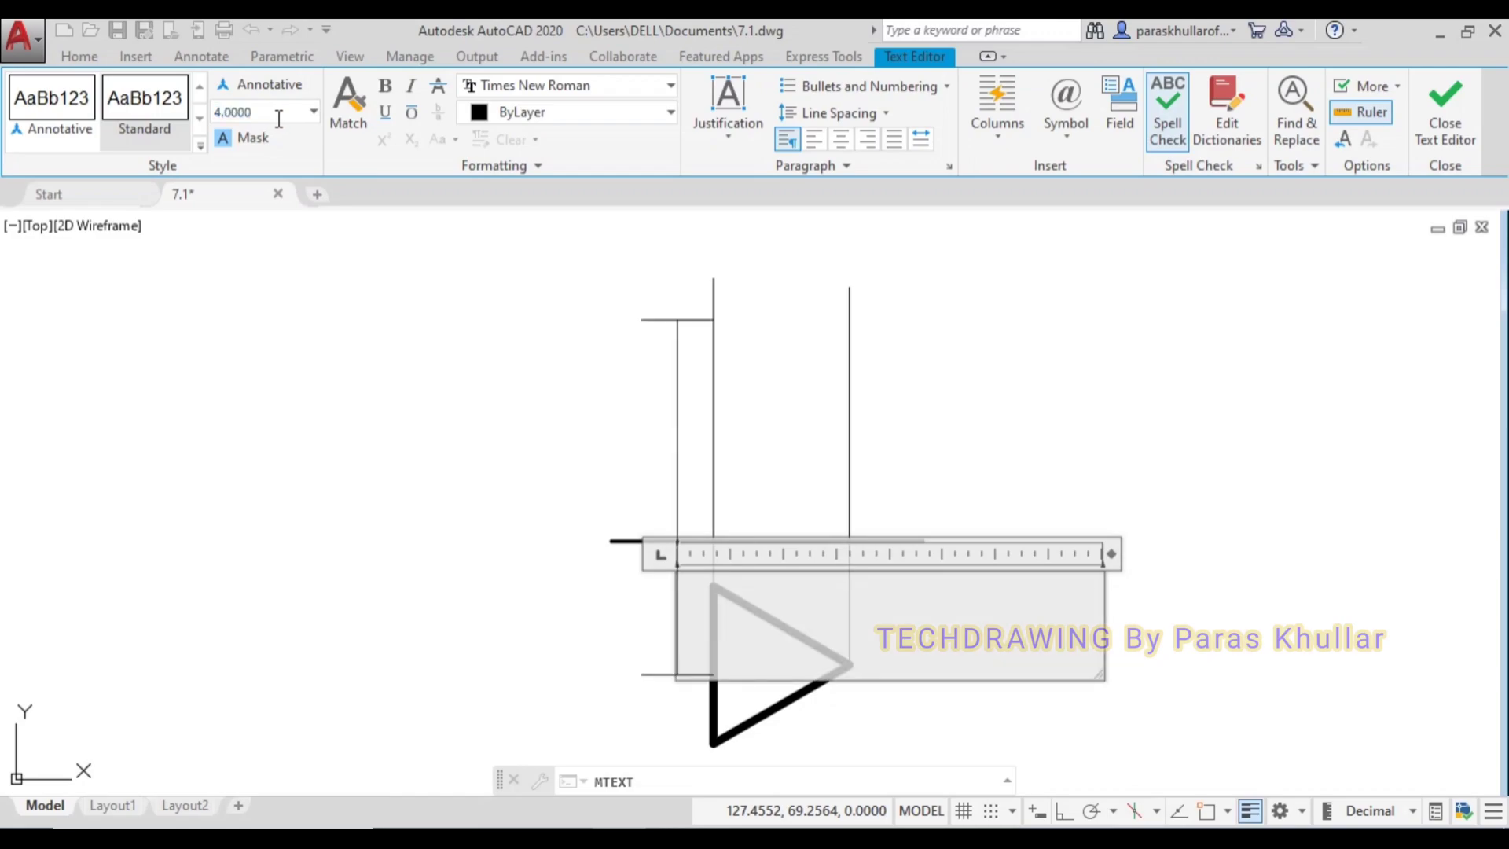
{"action": "type", "text": "a"}
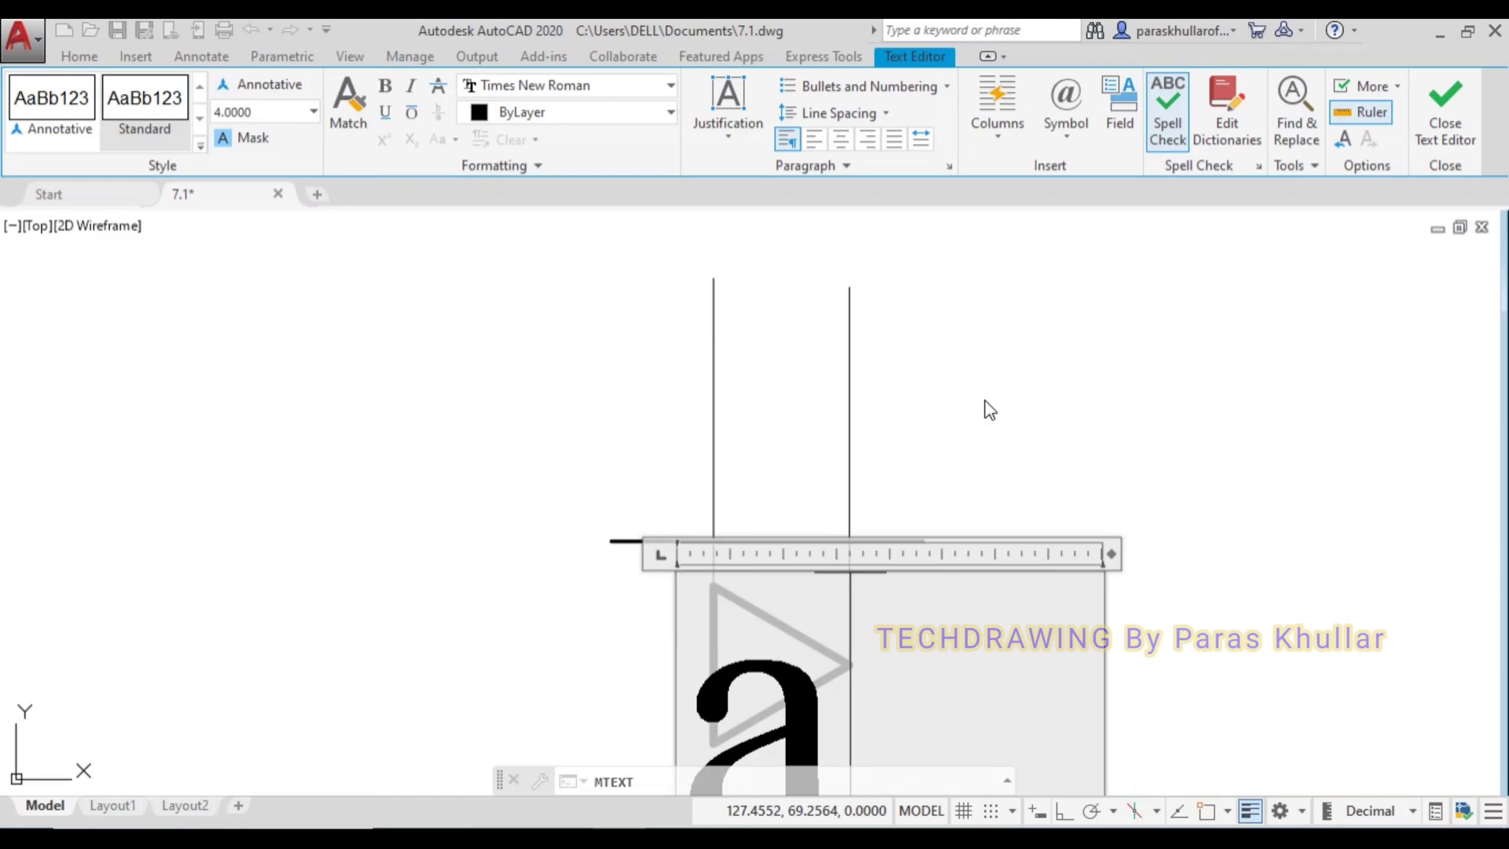
{"action": "left_click", "coordinate": [979, 411]}
{"action": "left_click", "coordinate": [676, 585]}
{"action": "left_click", "coordinate": [675, 583]}
{"action": "key", "text": "Escape"}
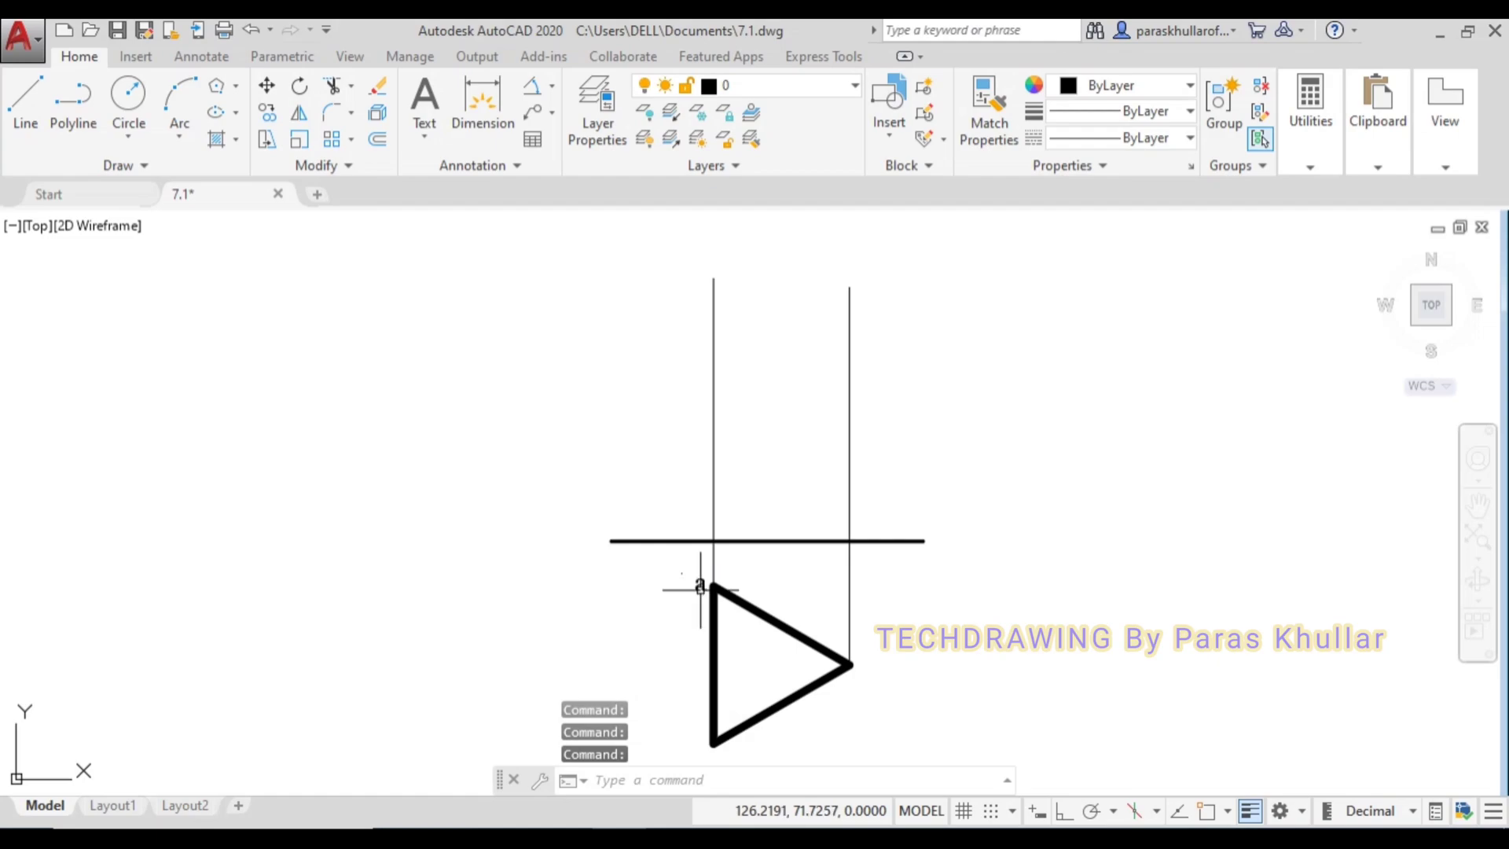
Copy label 'a' to the triangle's right tip and change it to 'b'.
{"action": "left_click", "coordinate": [701, 588]}
{"action": "key", "text": "ctrl+c"}
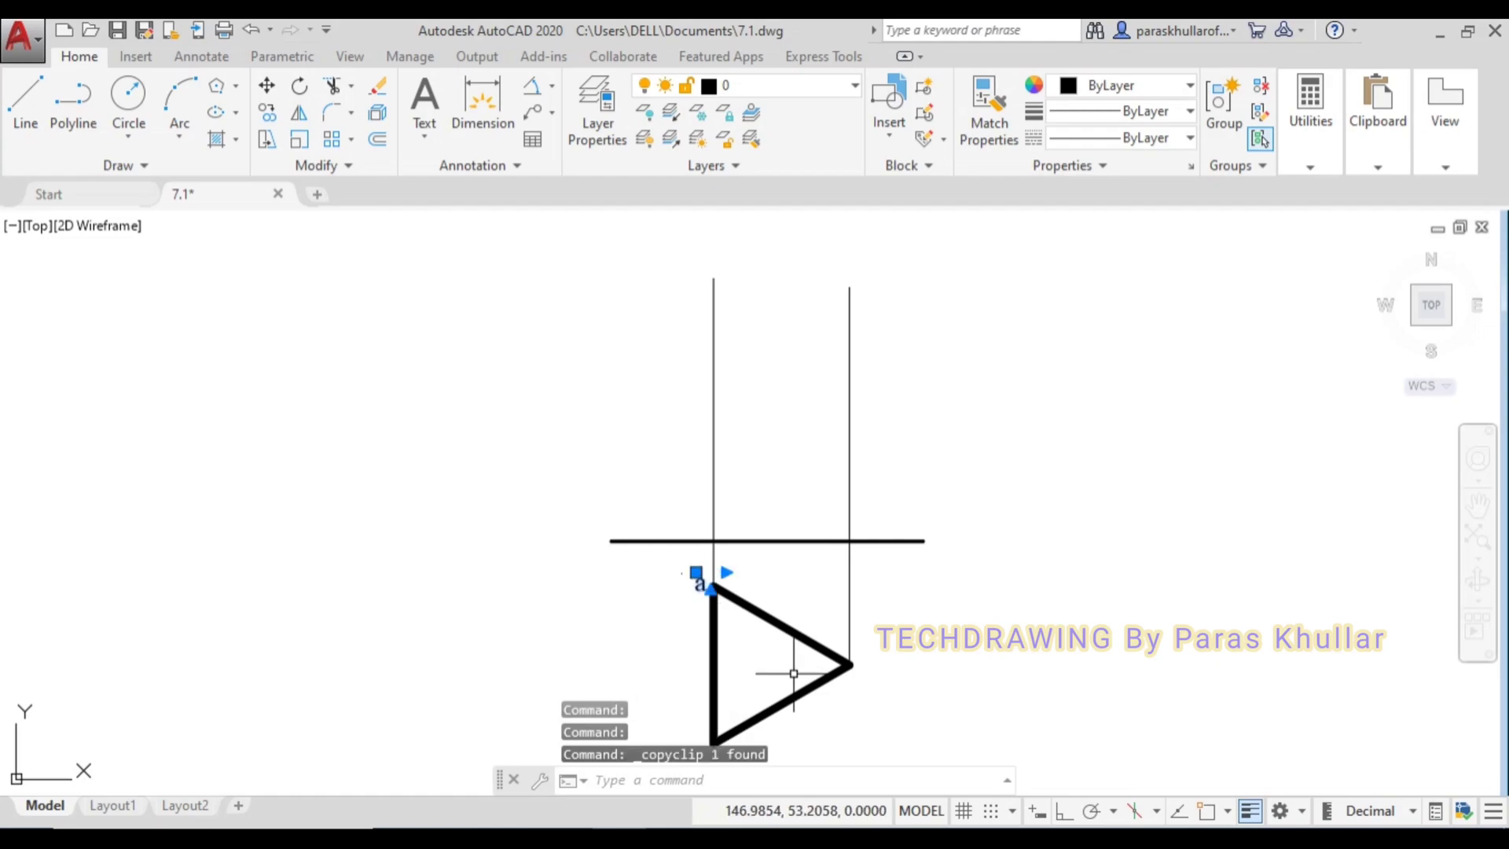
{"action": "key", "text": "ctrl+v"}
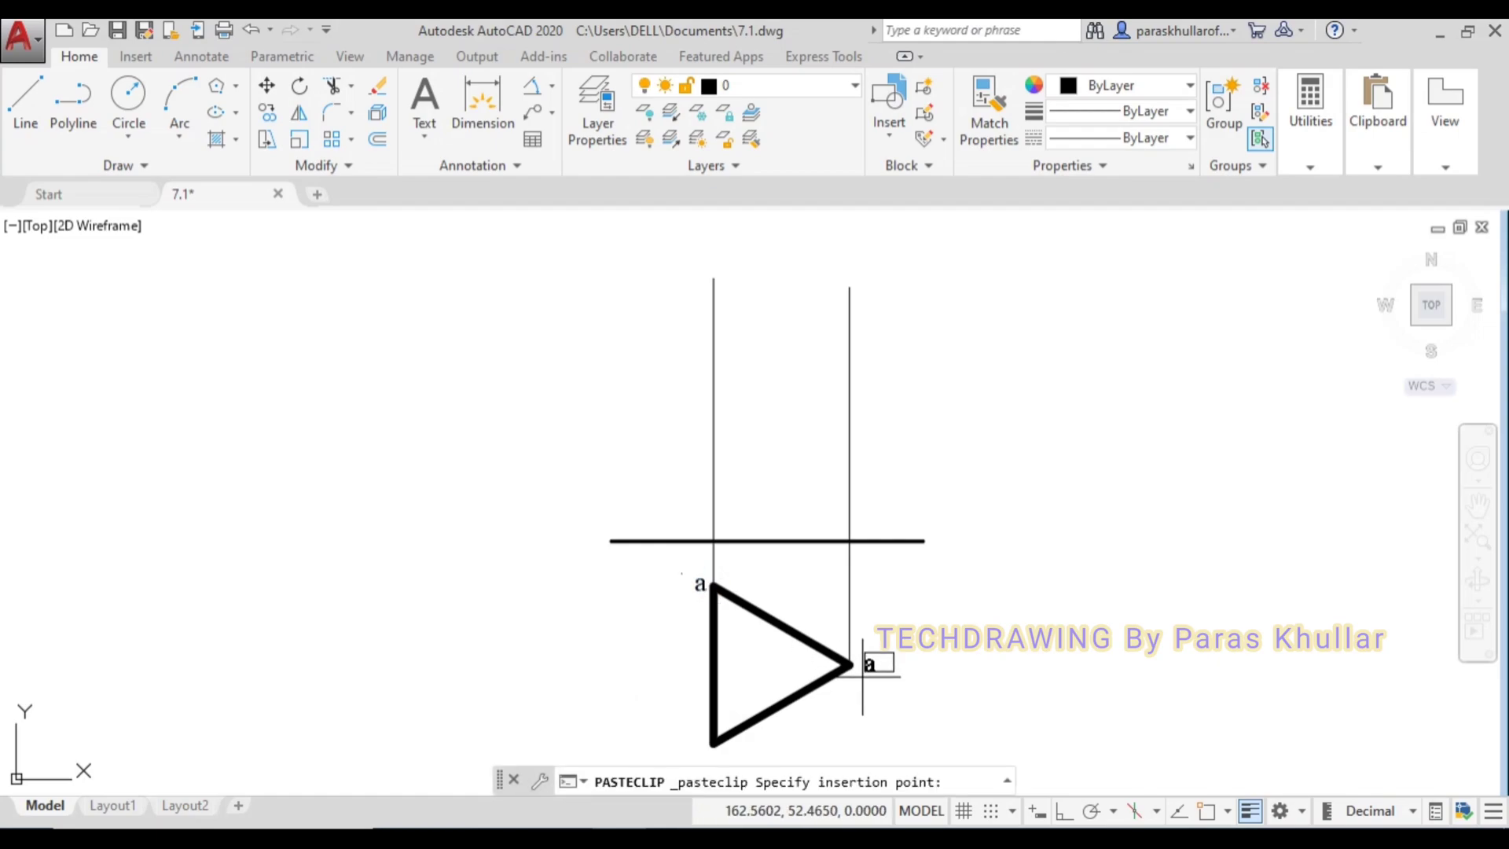
{"action": "left_click", "coordinate": [857, 666]}
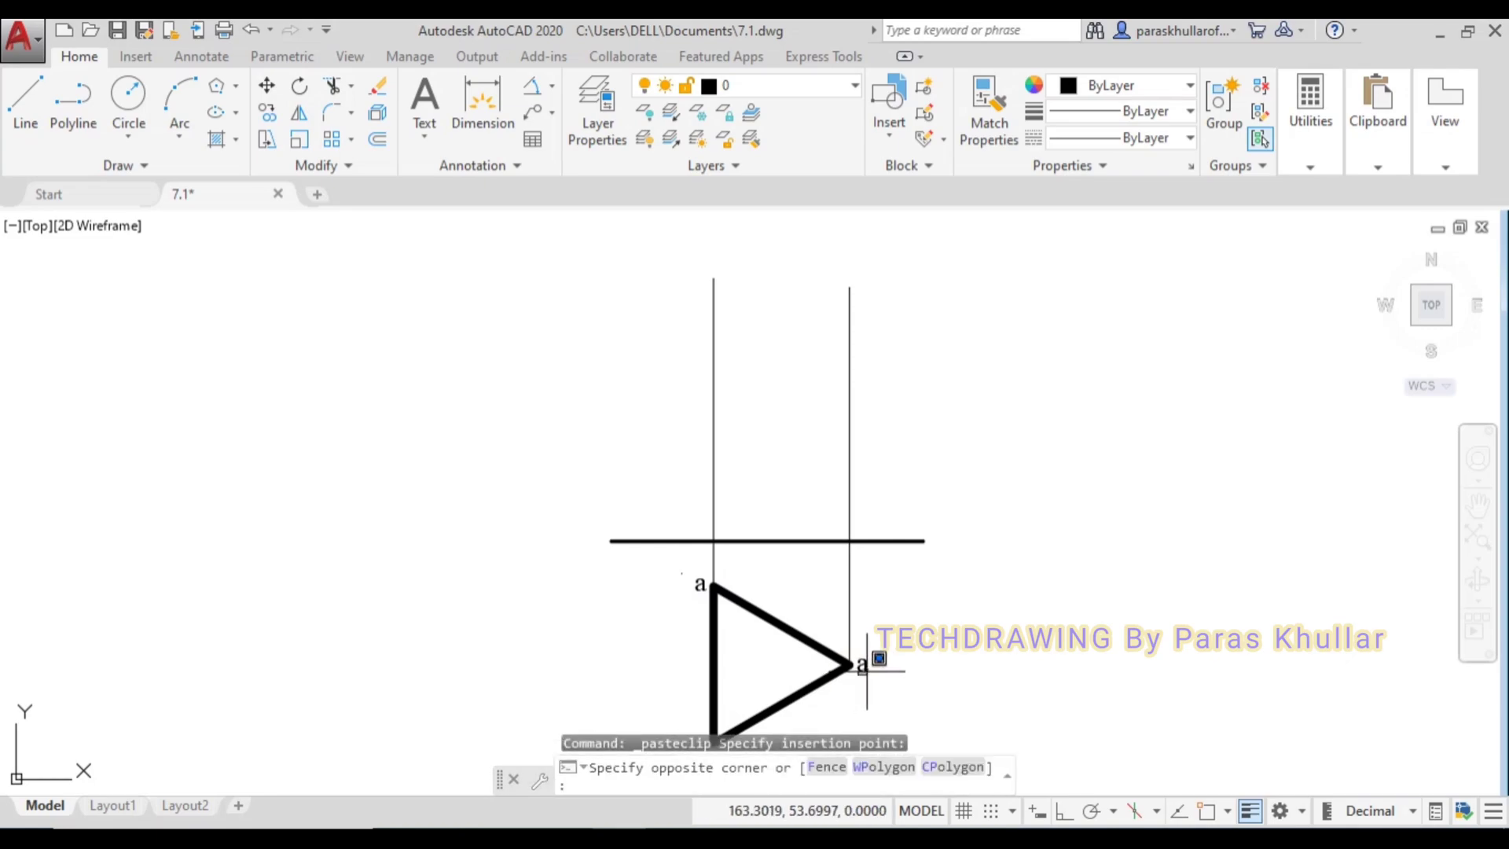
{"action": "left_click", "coordinate": [865, 667]}
{"action": "double_click", "coordinate": [861, 668]}
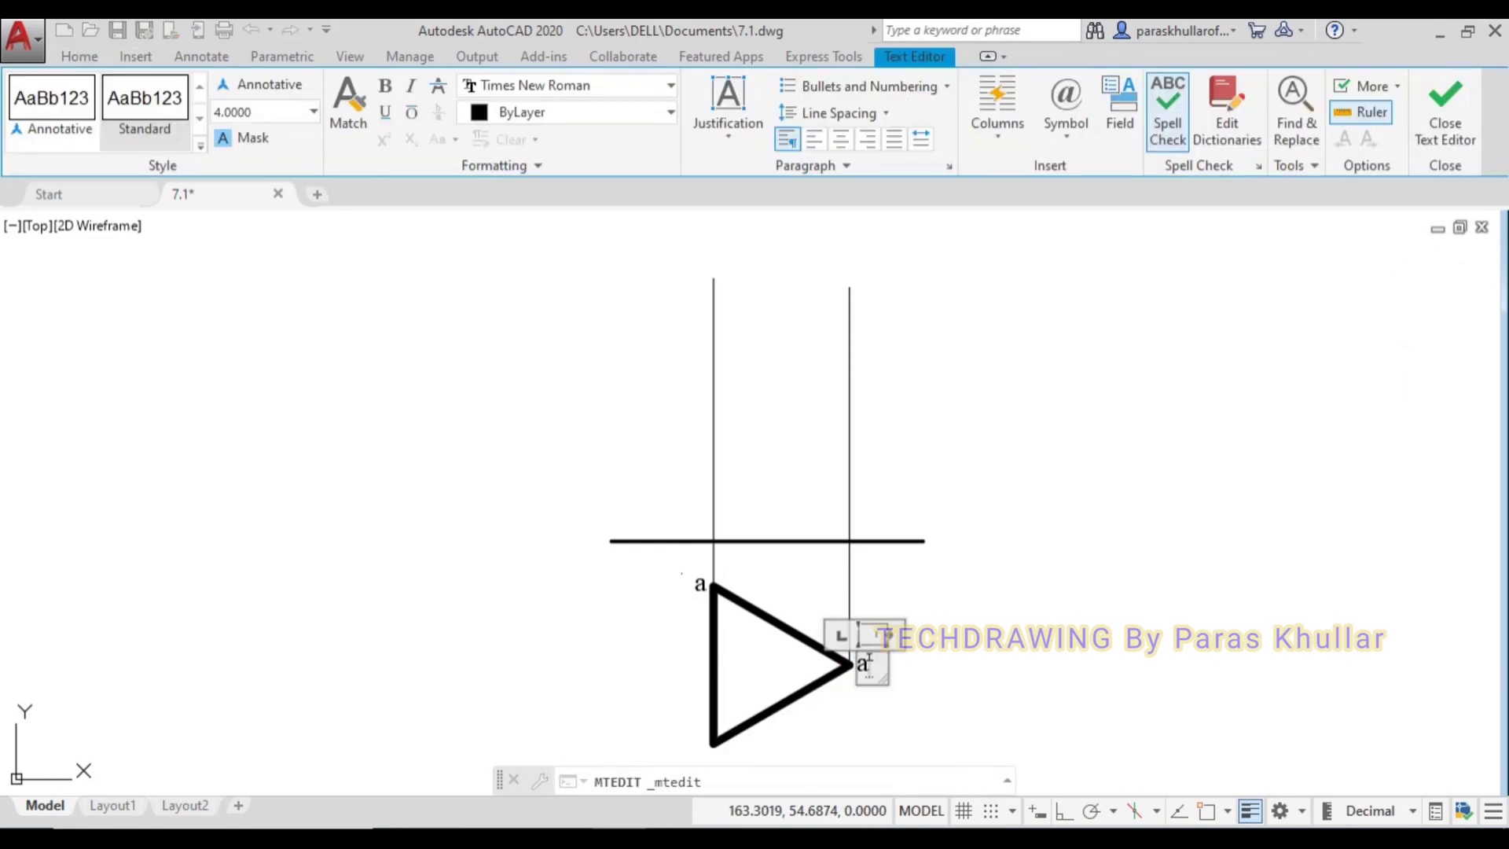
{"action": "type", "text": "b"}
{"action": "left_click", "coordinate": [991, 625]}
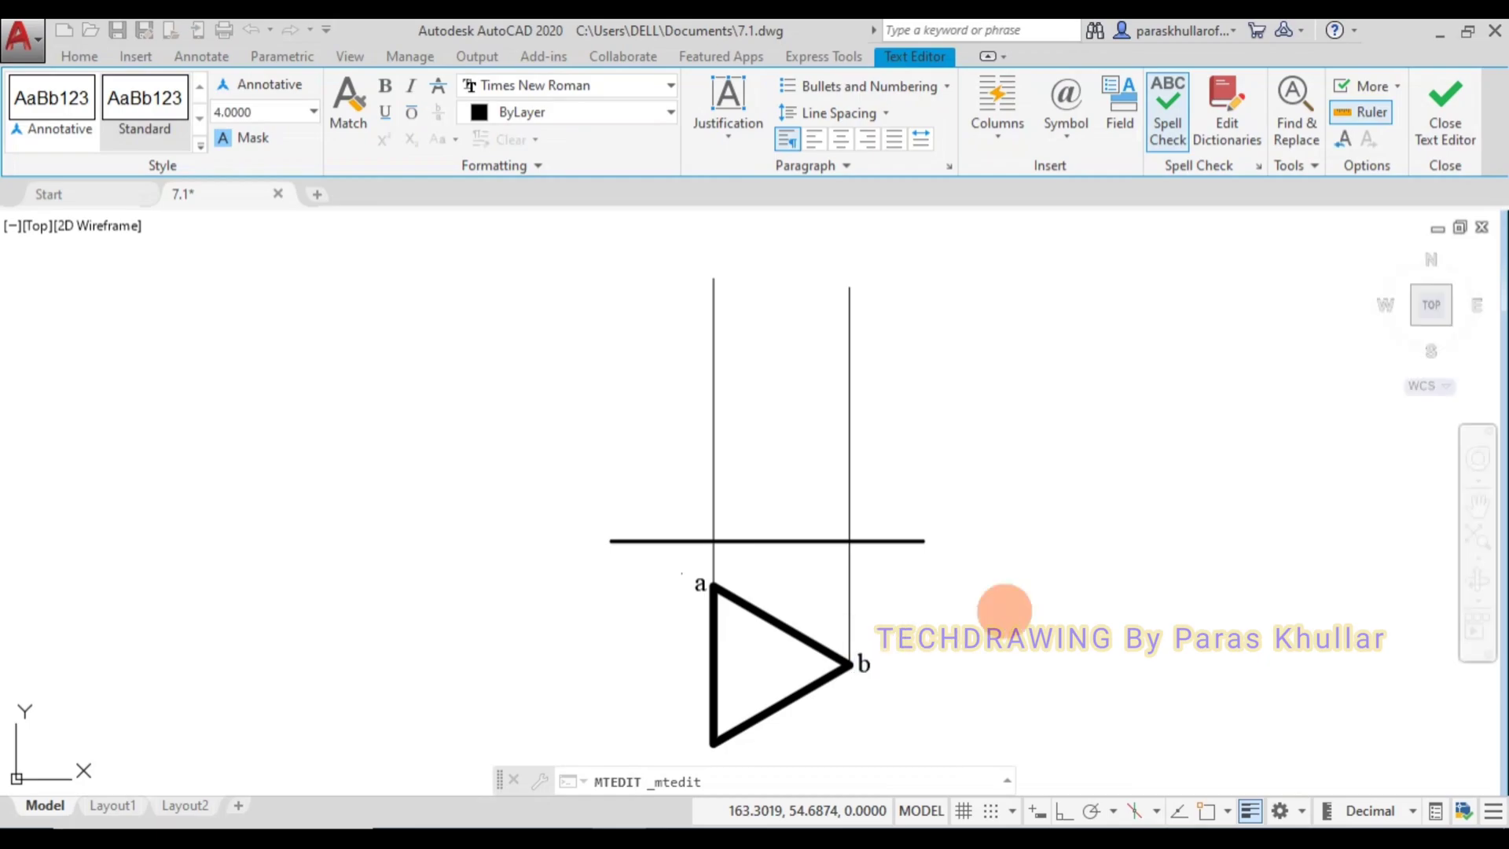
Paste another label copy below the lower corner and change it to 'c'.
{"action": "middle_click_drag", "start_coordinate": [1002, 609], "coordinate": [1012, 546]}
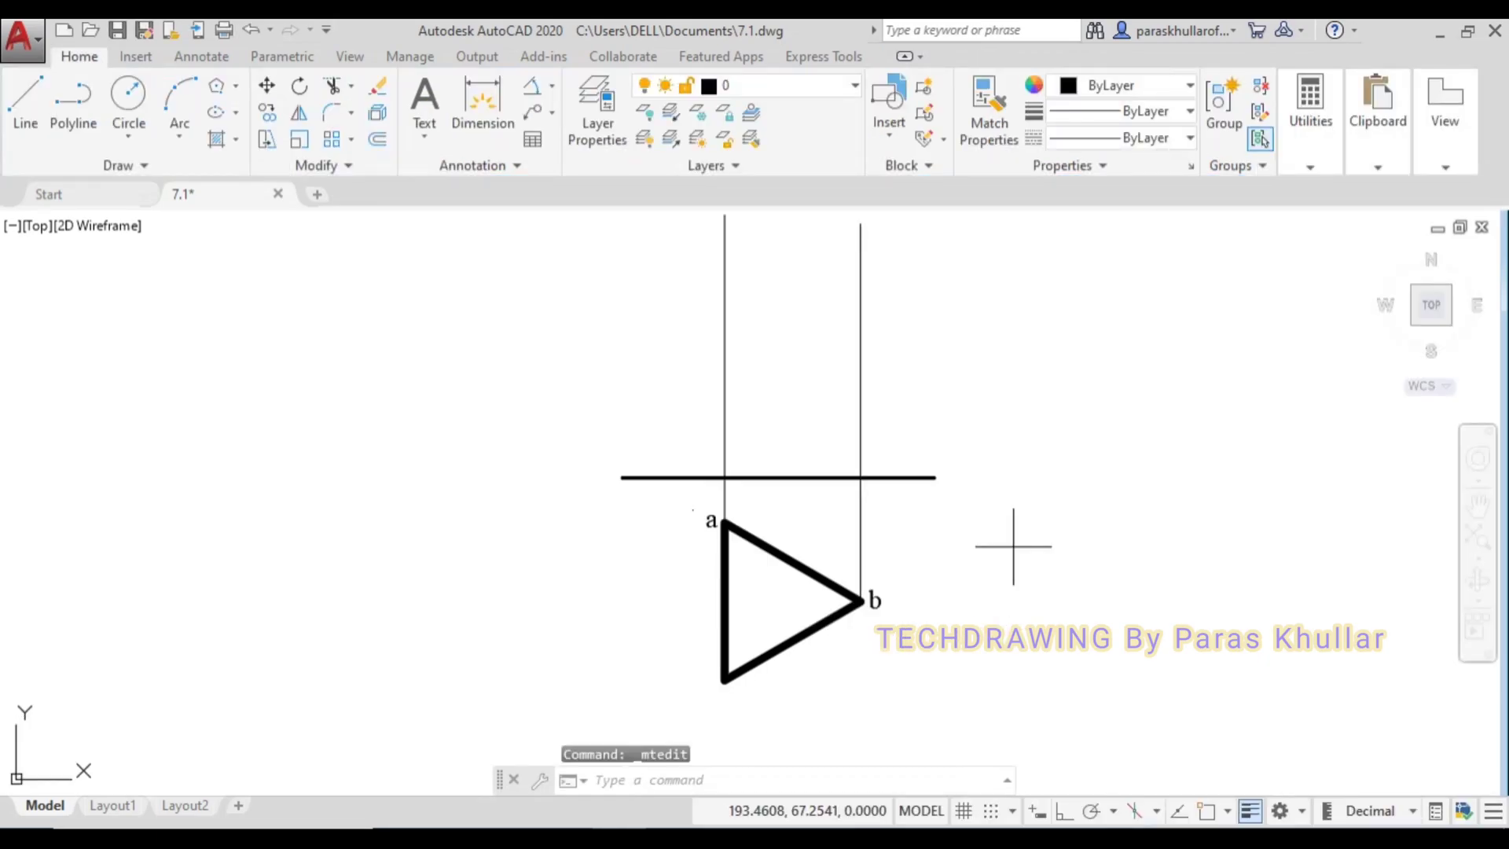
{"action": "key", "text": "ctrl+v"}
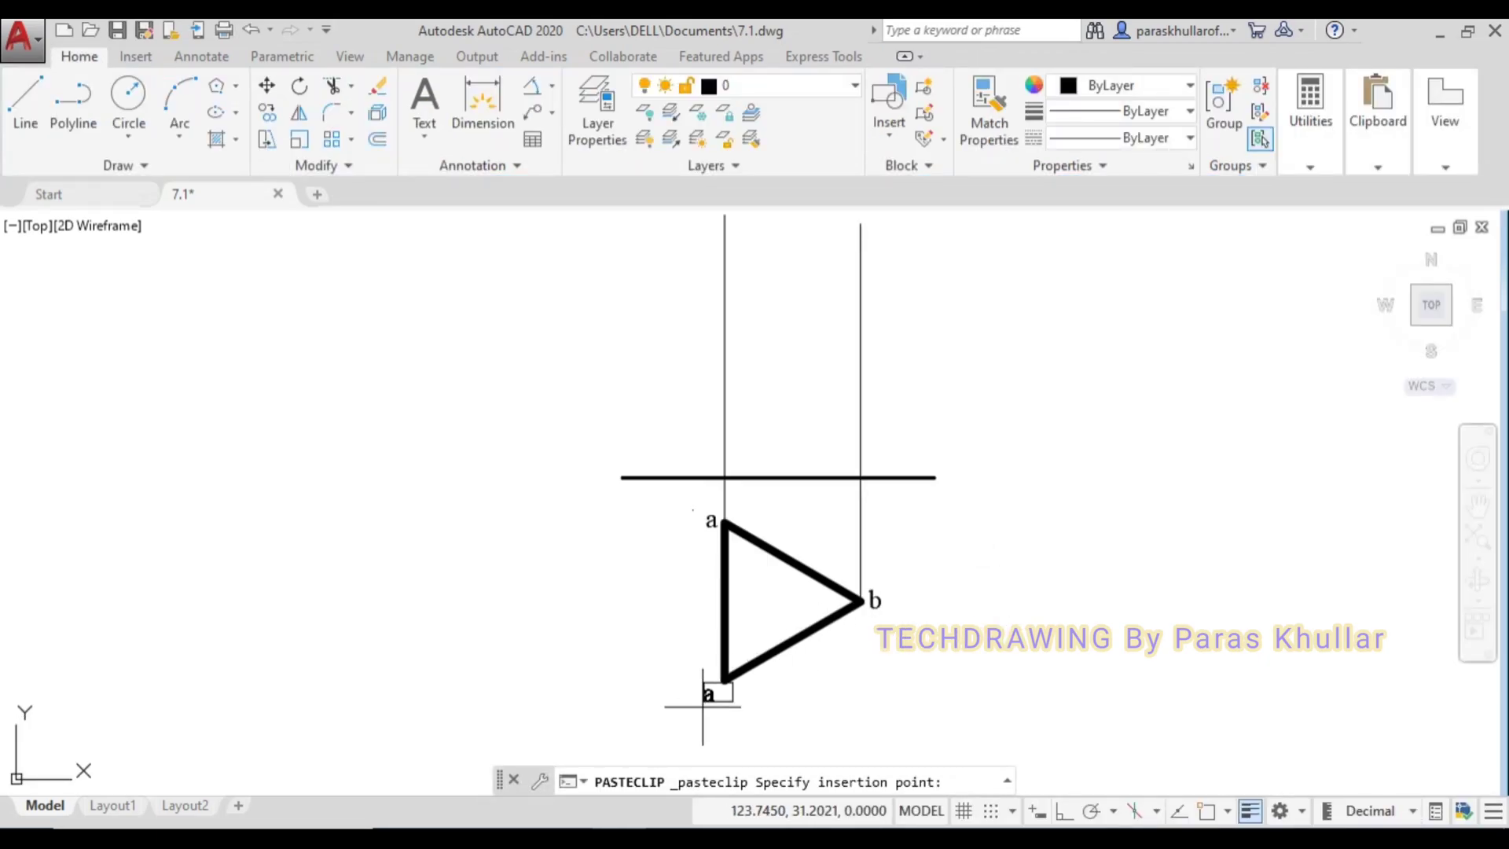
{"action": "left_click", "coordinate": [706, 703]}
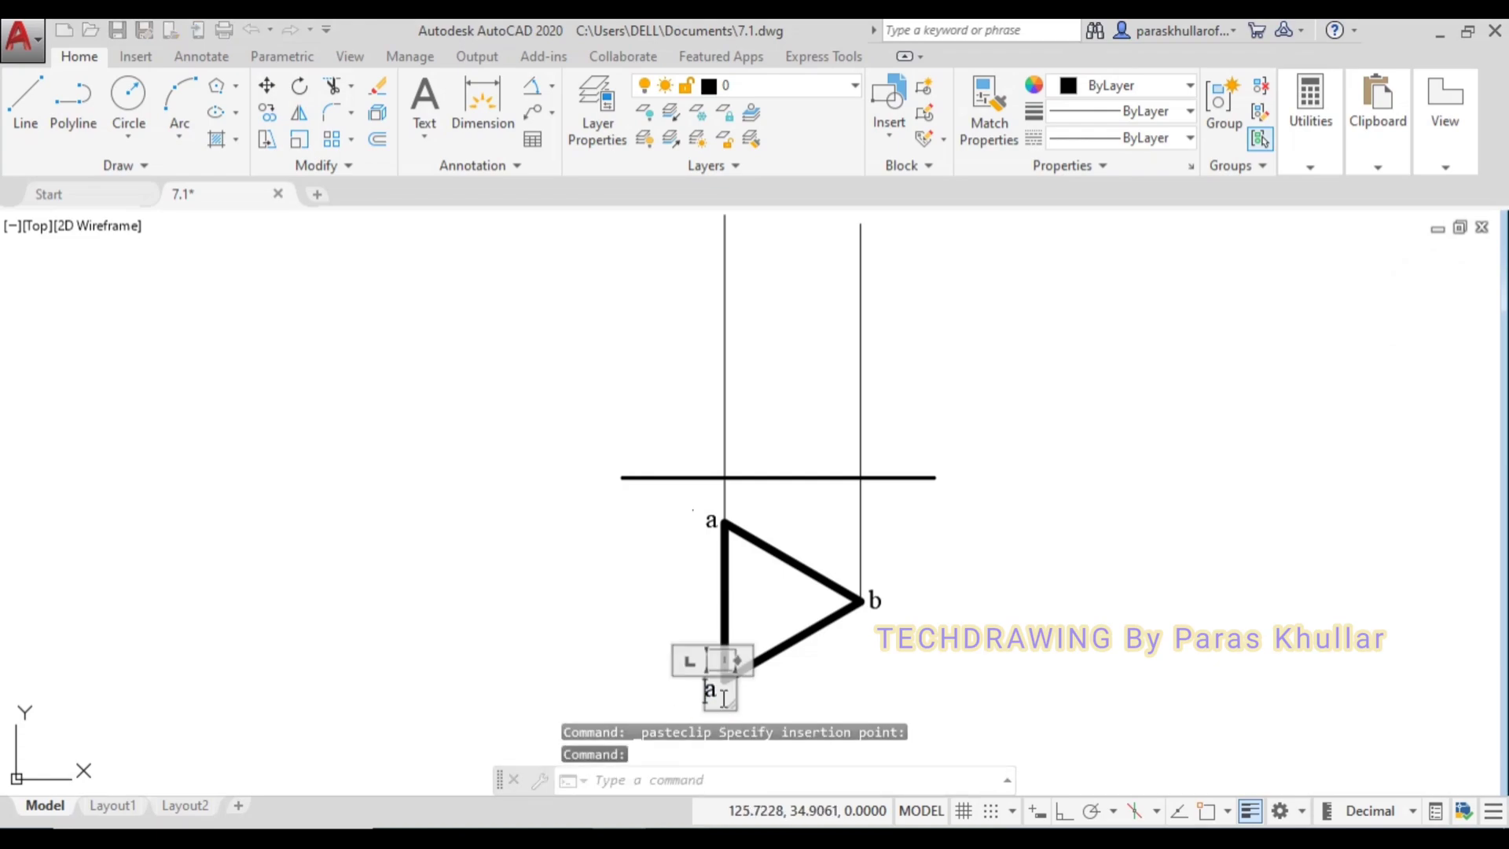
{"action": "double_click", "coordinate": [723, 696]}
{"action": "type", "text": "c"}
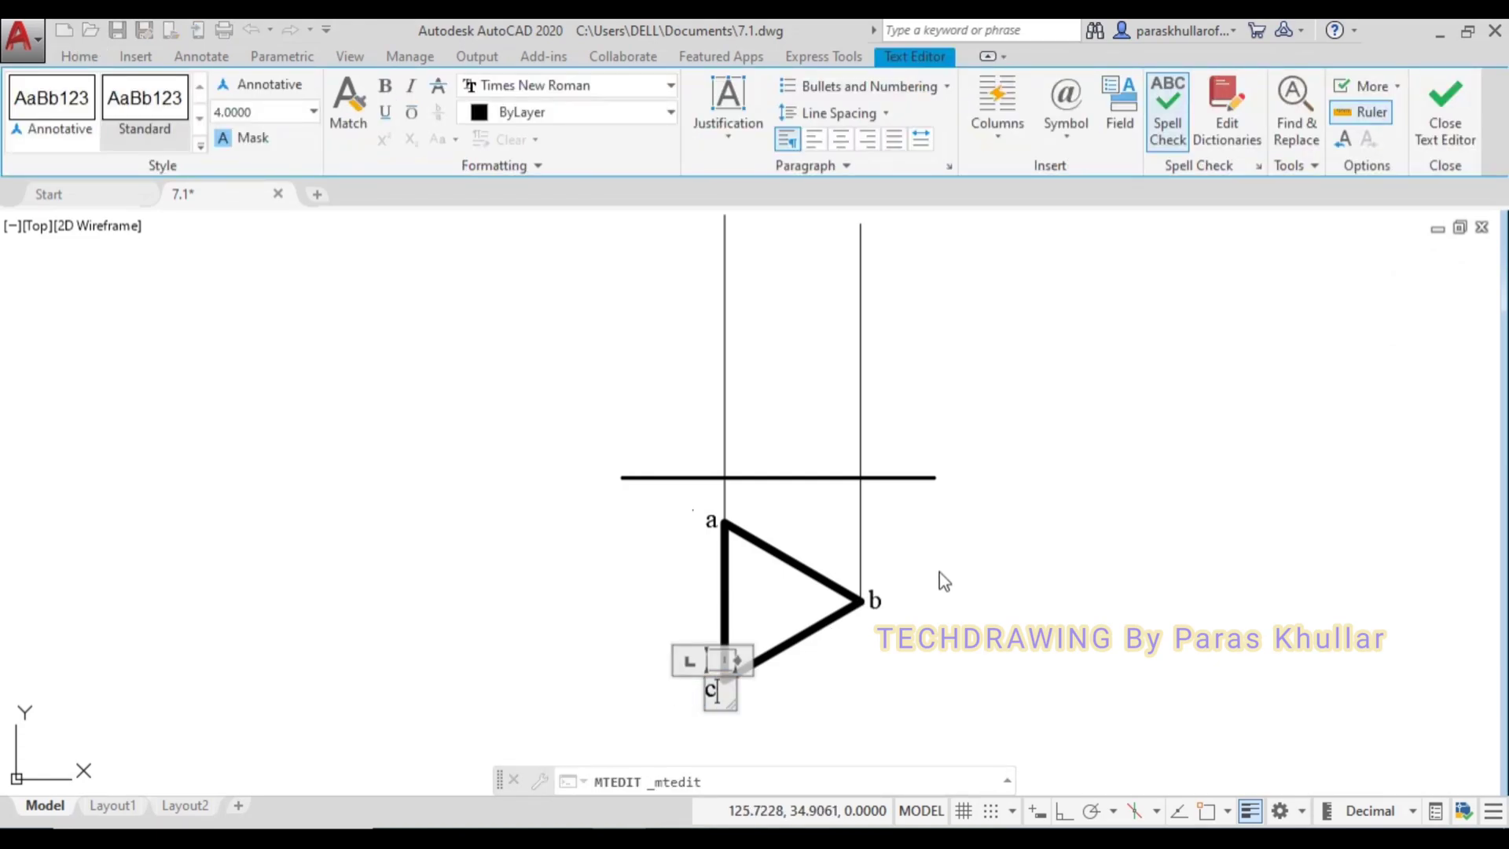
{"action": "left_click", "coordinate": [944, 581]}
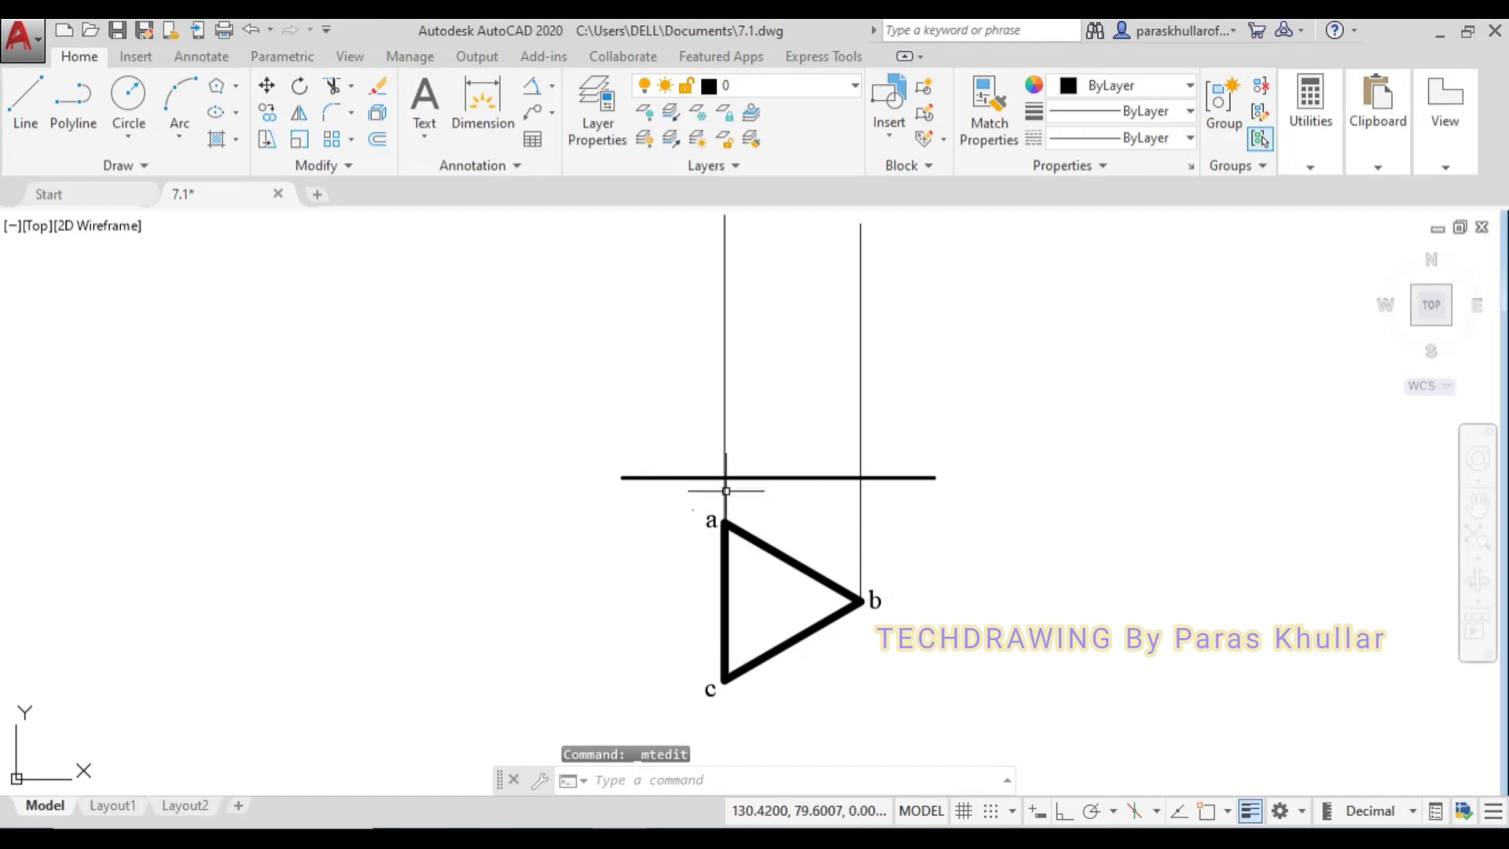
Nudge label 'a' upward and add label 'p' inside the corner near a.
{"action": "left_click", "coordinate": [711, 513]}
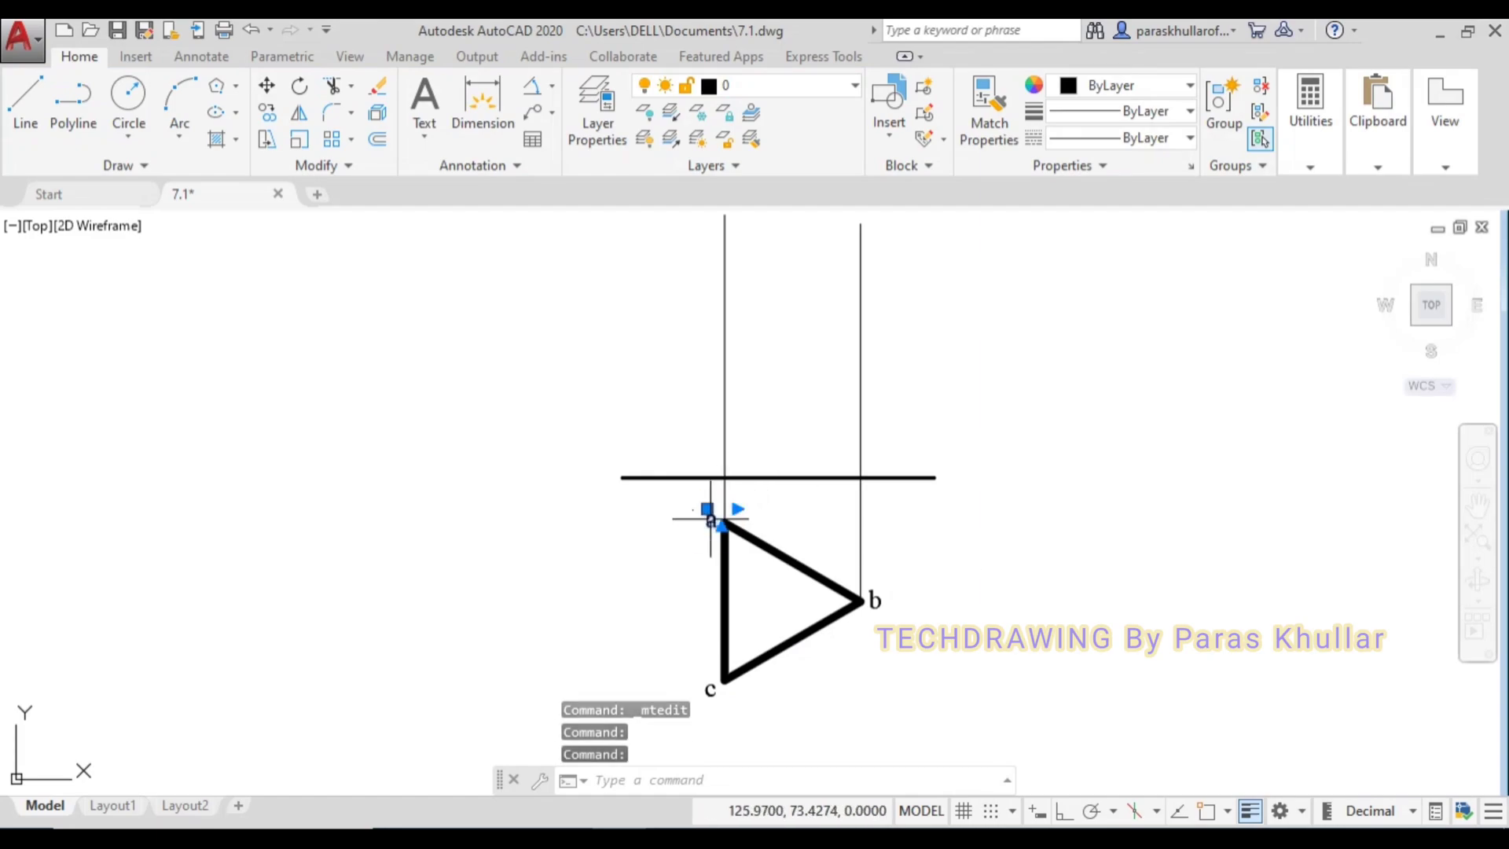
{"action": "left_click_drag", "start_coordinate": [710, 516], "coordinate": [710, 514]}
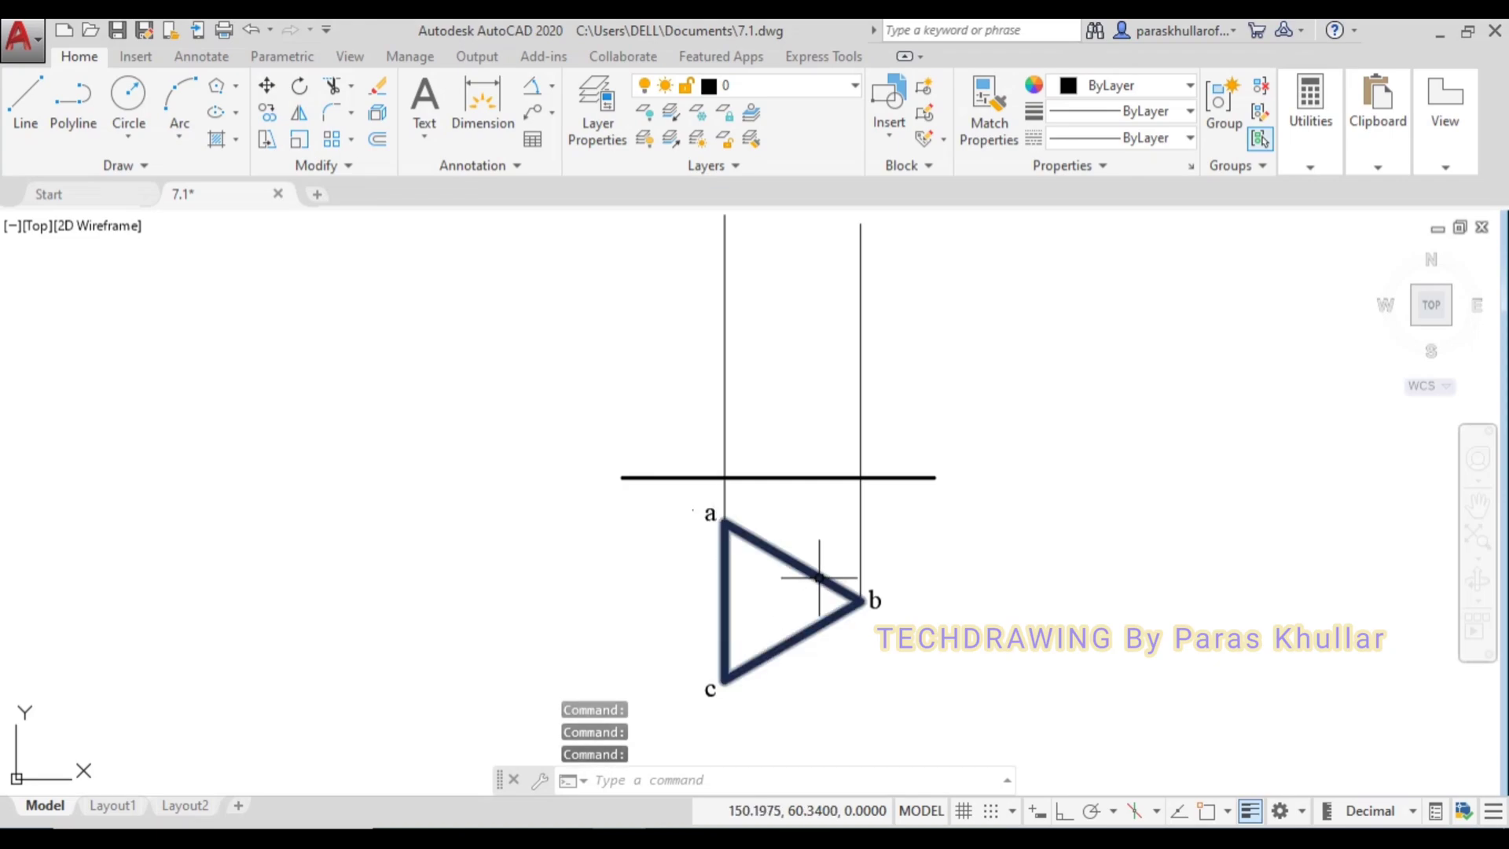
{"action": "key", "text": "ctrl+v"}
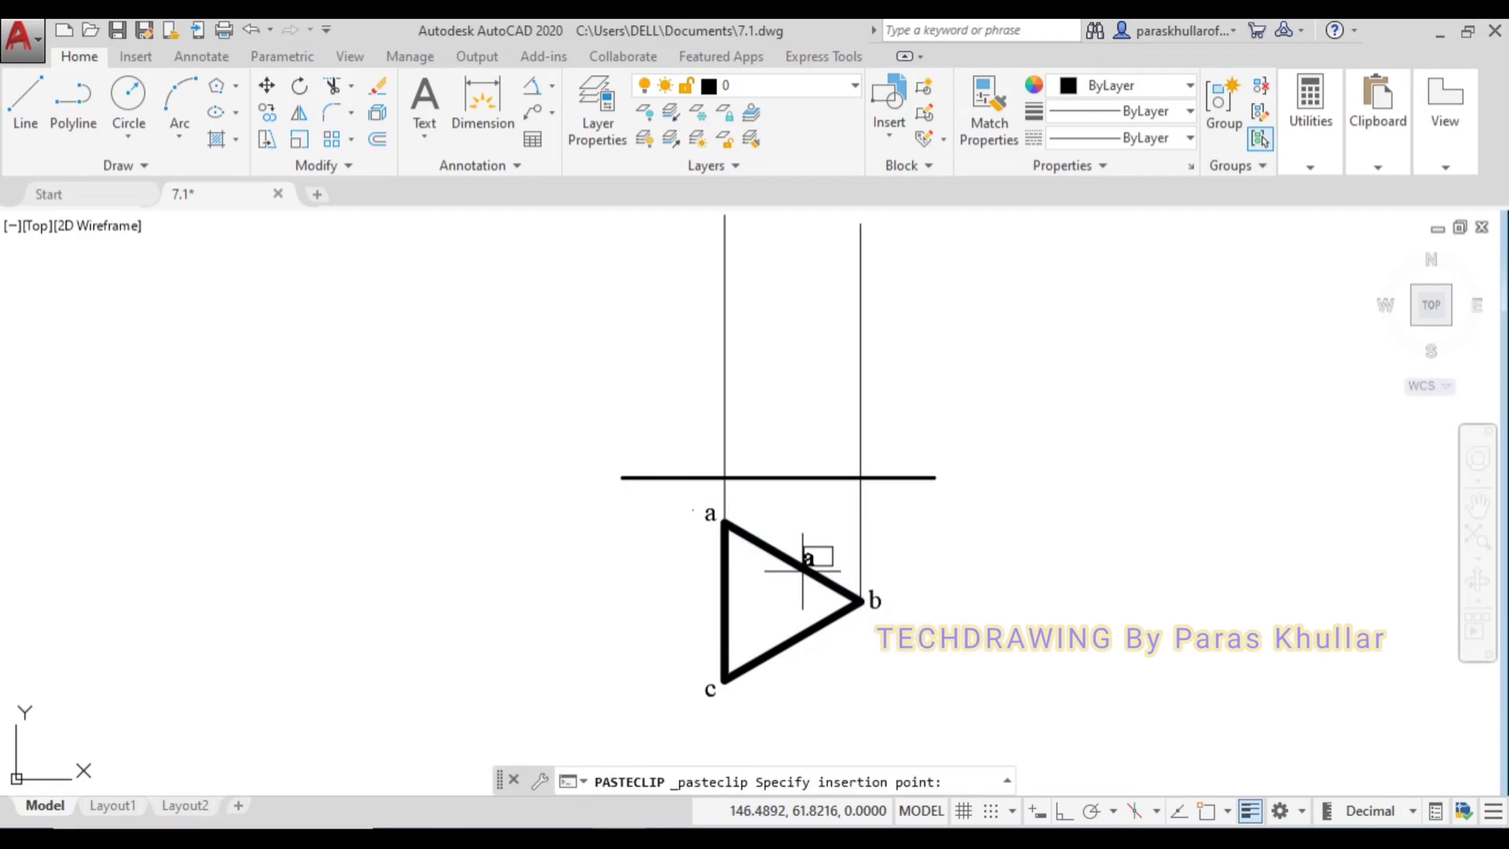
{"action": "left_click", "coordinate": [730, 562]}
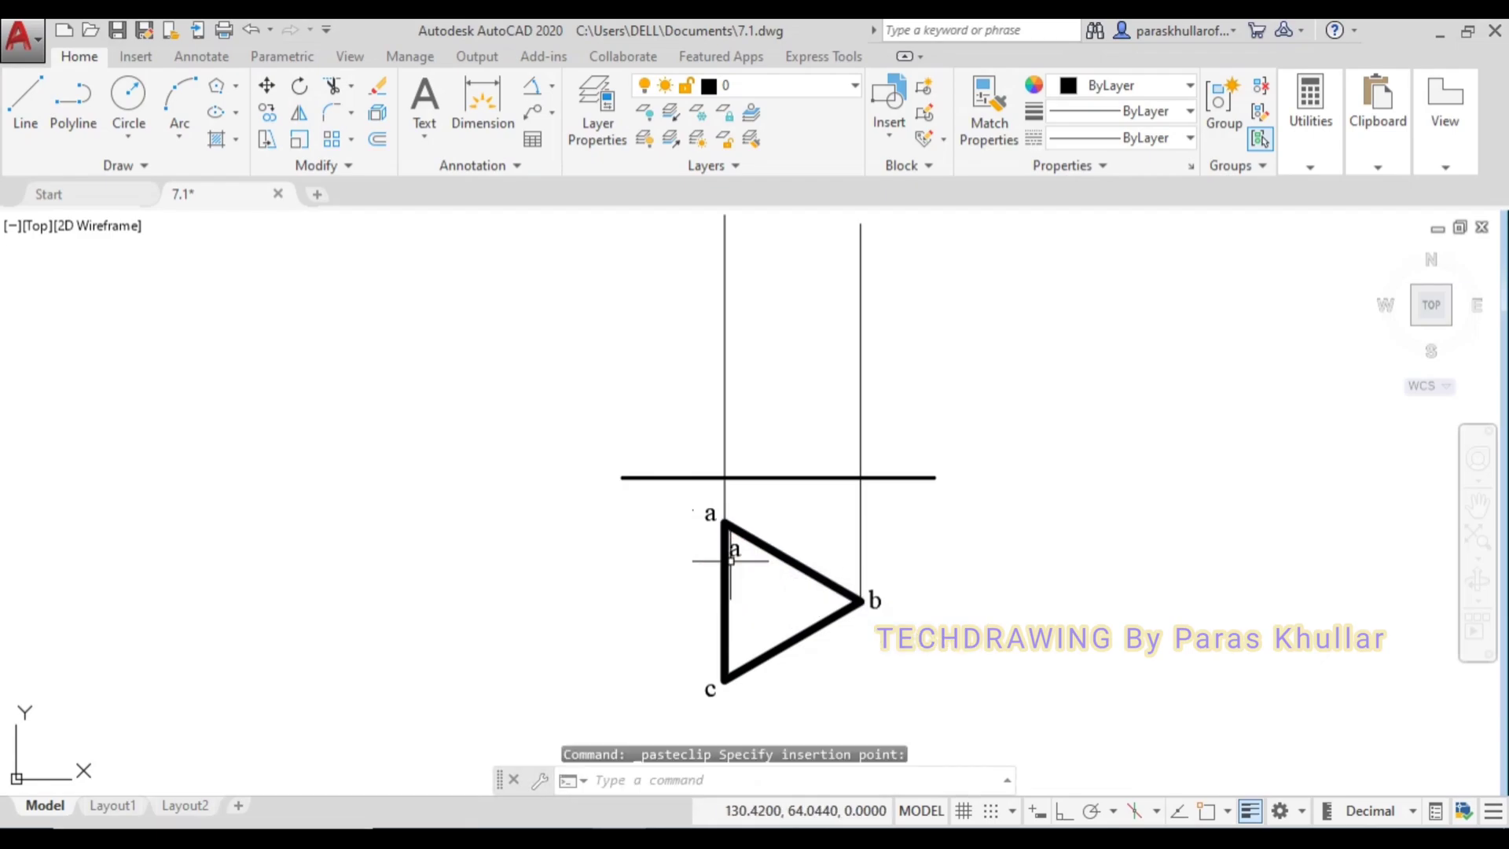
{"action": "double_click", "coordinate": [732, 552]}
{"action": "type", "text": "p"}
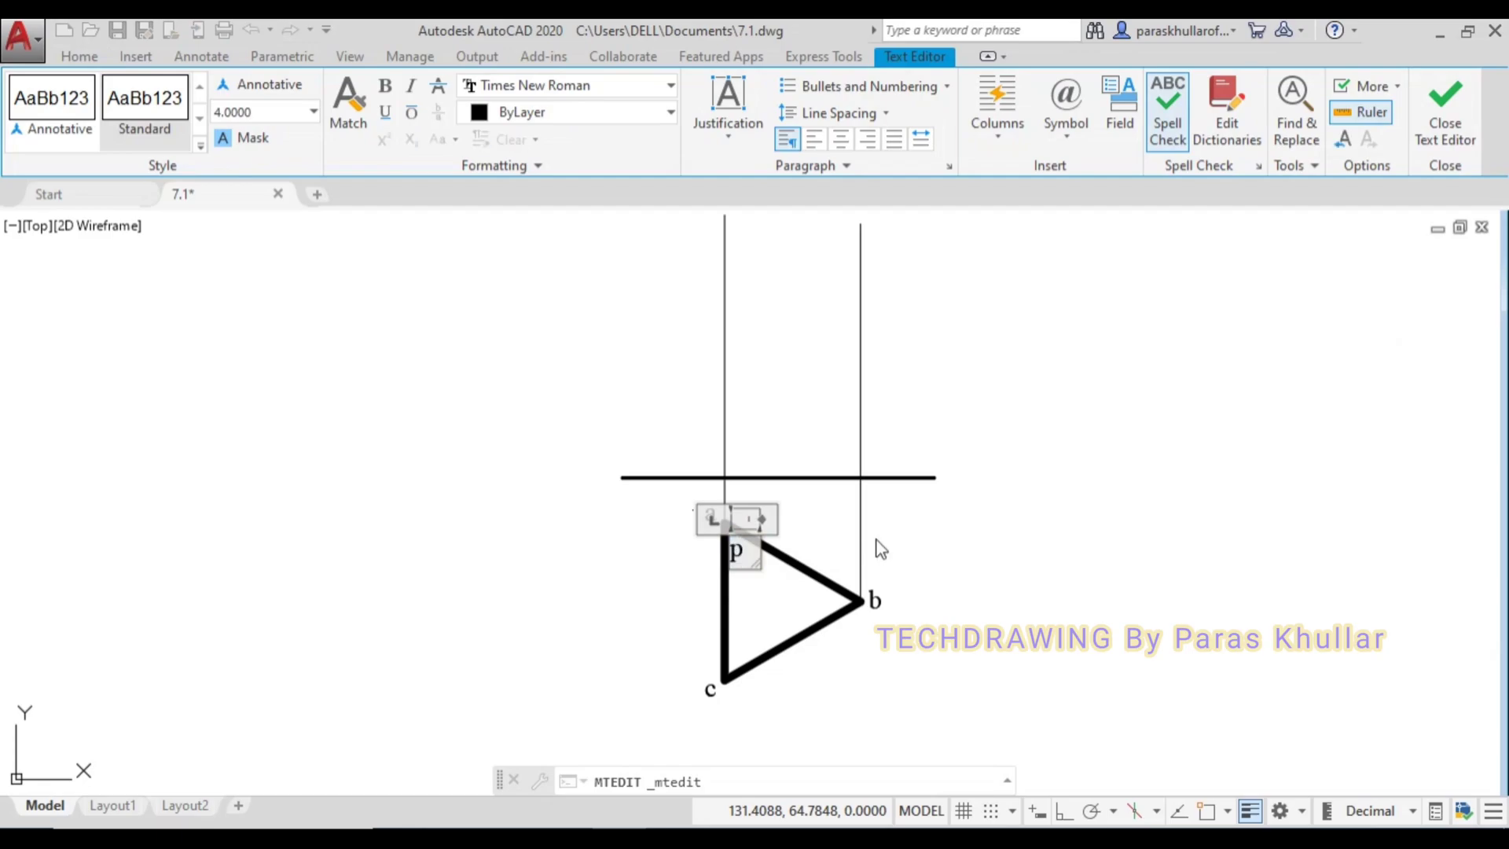
{"action": "left_click", "coordinate": [934, 526]}
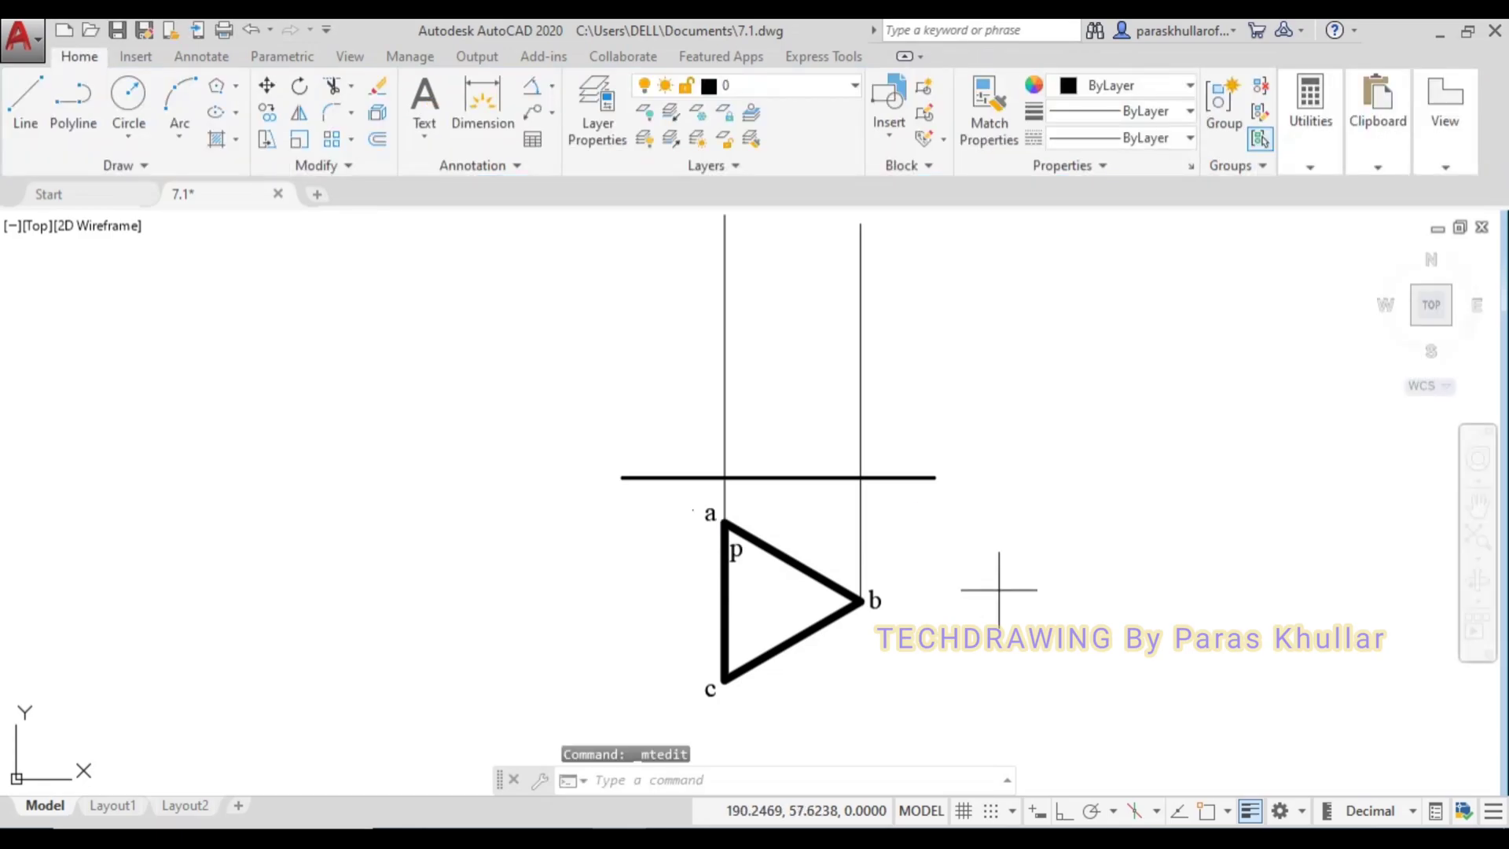
Add labels 'q' and 'r' inside the corners near b and c.
{"action": "key", "text": "ctrl+v"}
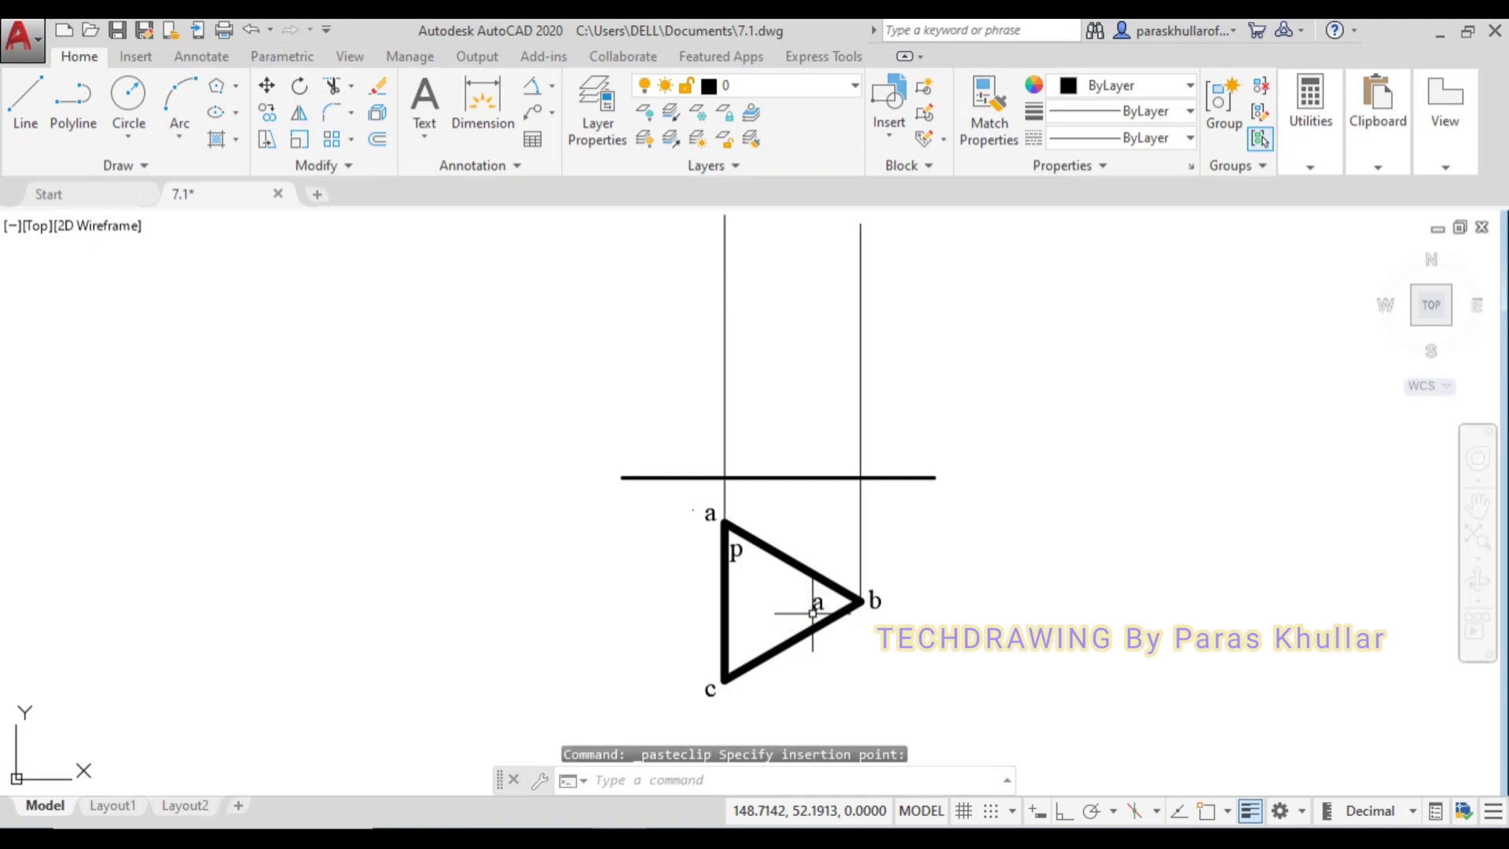
{"action": "left_click", "coordinate": [814, 608]}
{"action": "double_click", "coordinate": [817, 605]}
{"action": "type", "text": "q"}
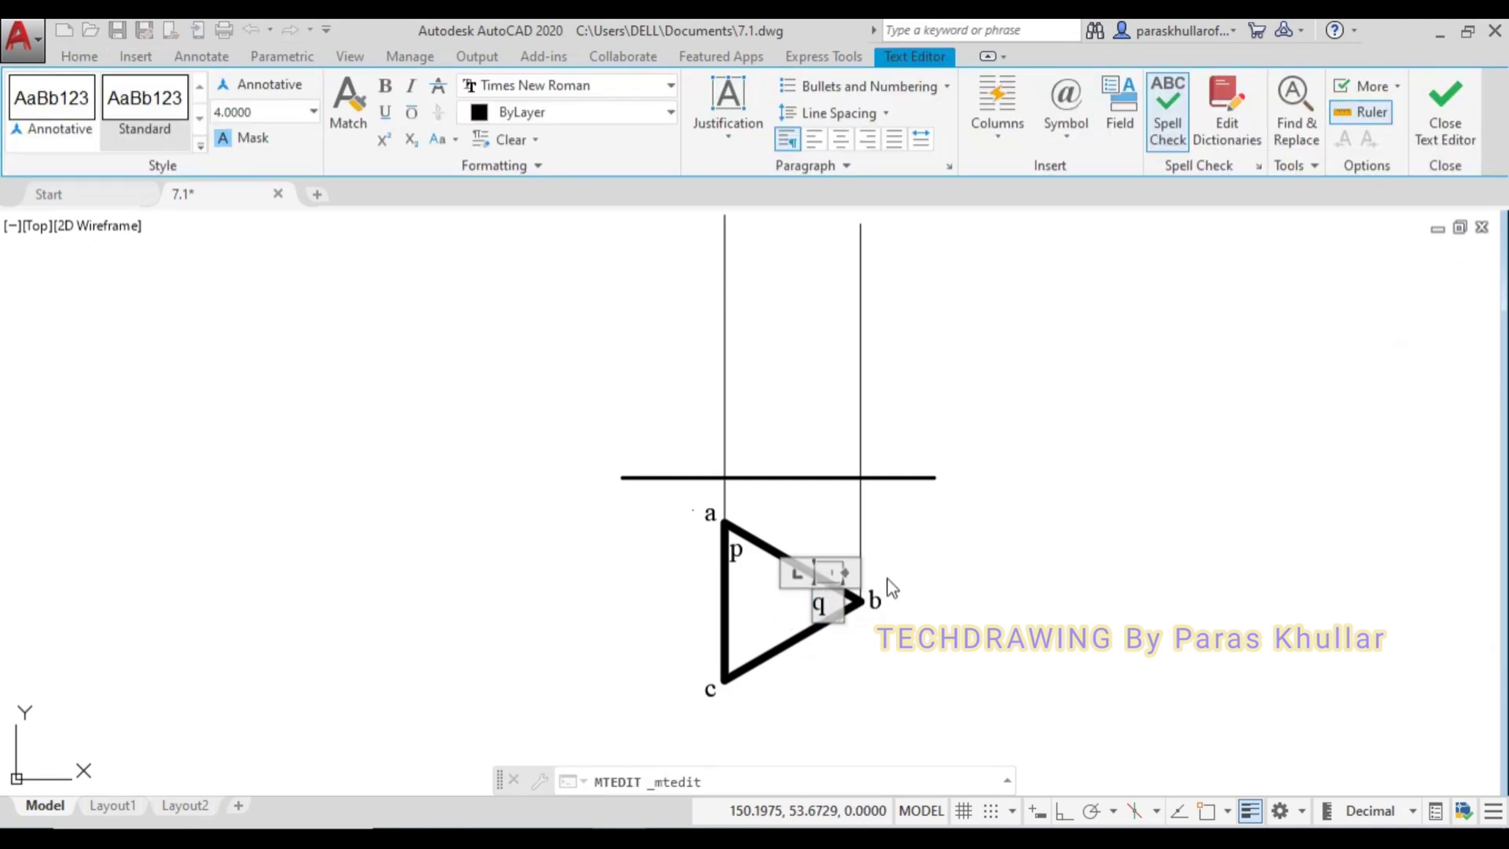
{"action": "left_click", "coordinate": [955, 559]}
{"action": "key", "text": "ctrl+v"}
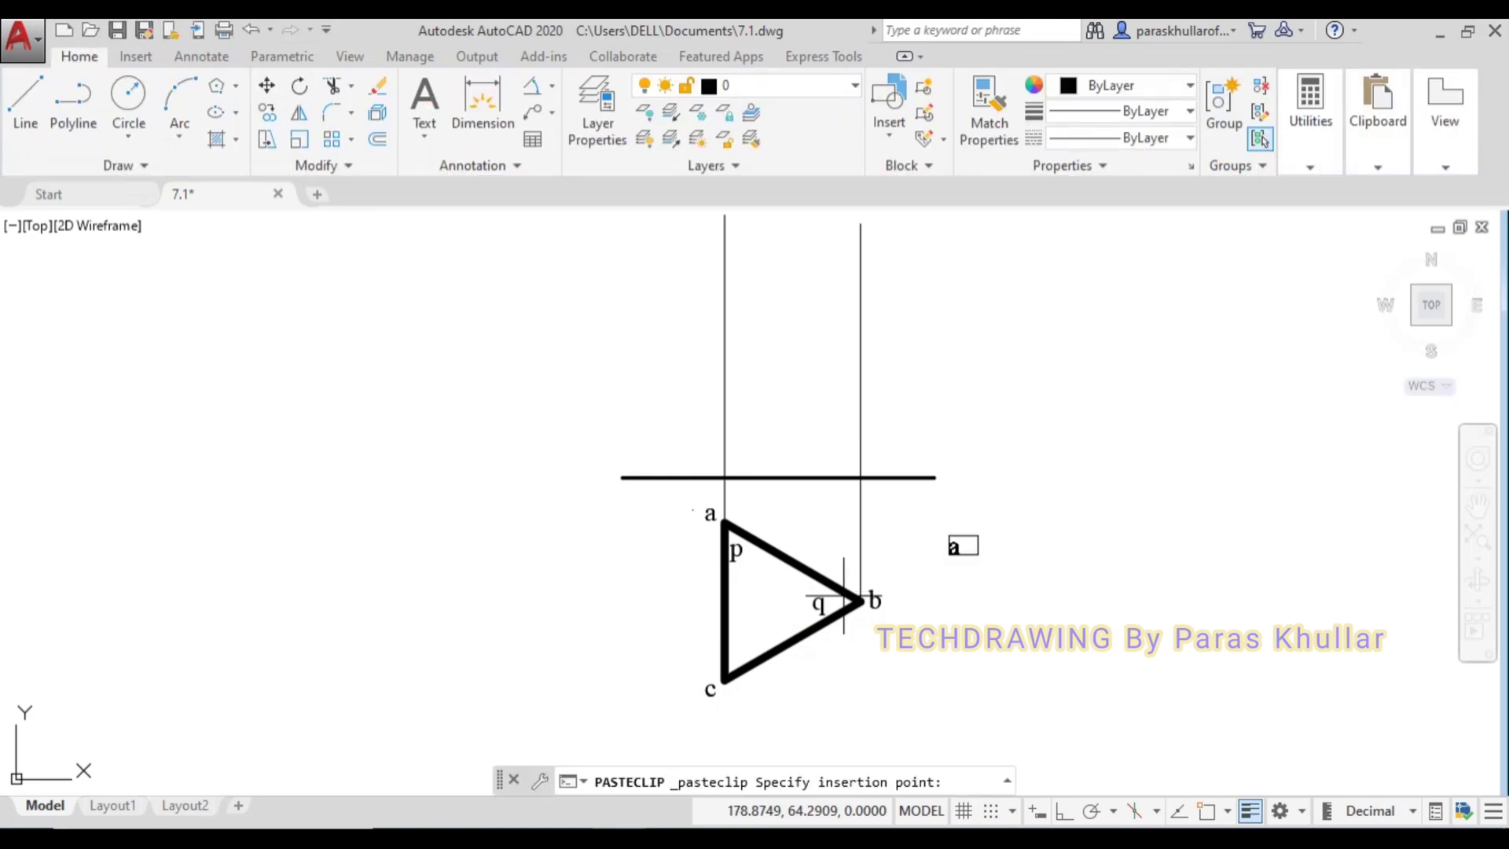
{"action": "left_click", "coordinate": [732, 660]}
{"action": "double_click", "coordinate": [738, 652]}
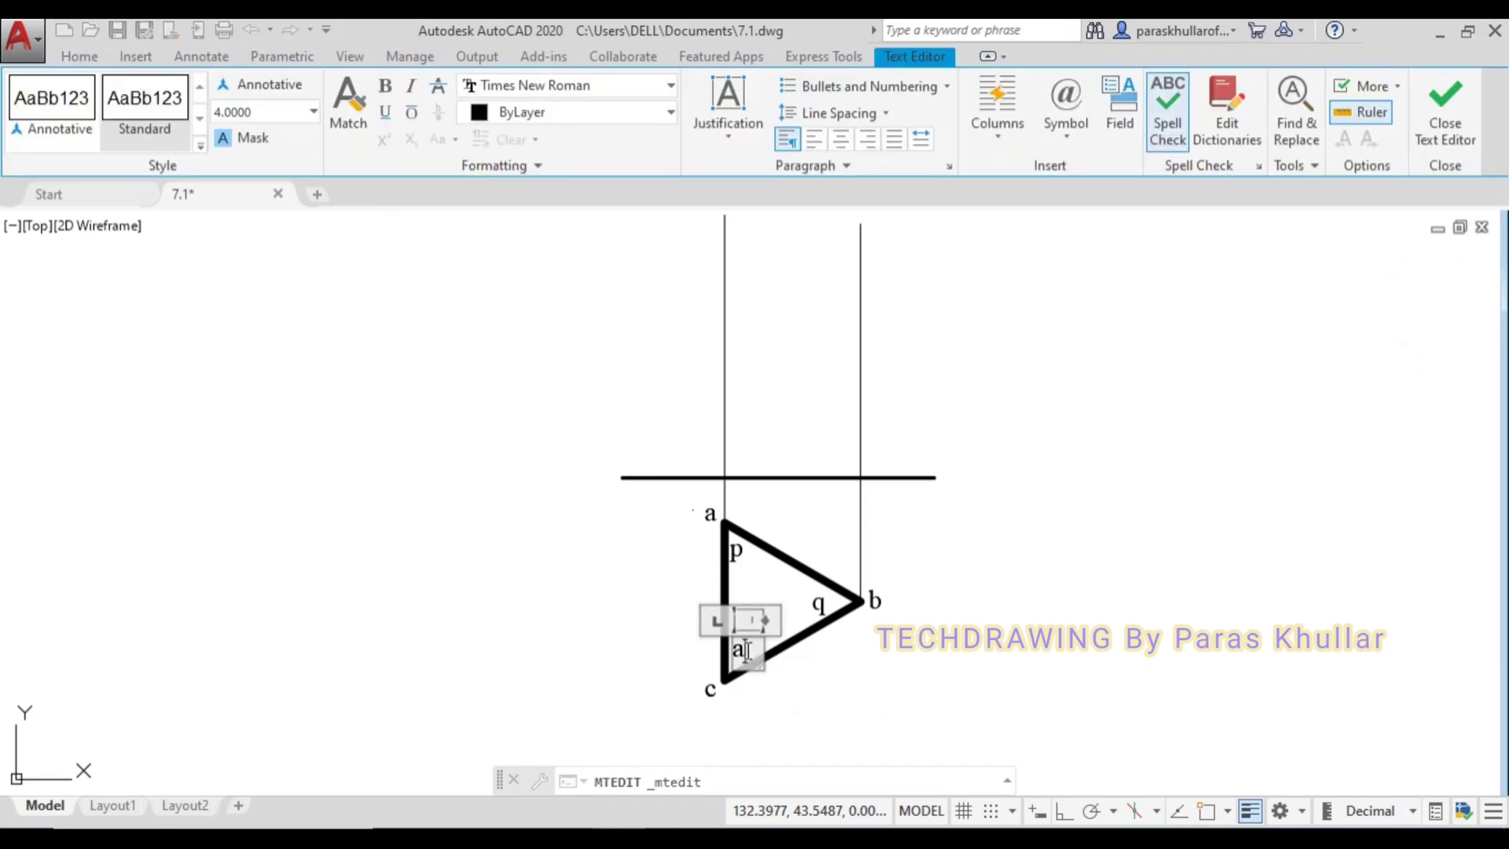
{"action": "type", "text": "r"}
{"action": "left_click", "coordinate": [978, 567]}
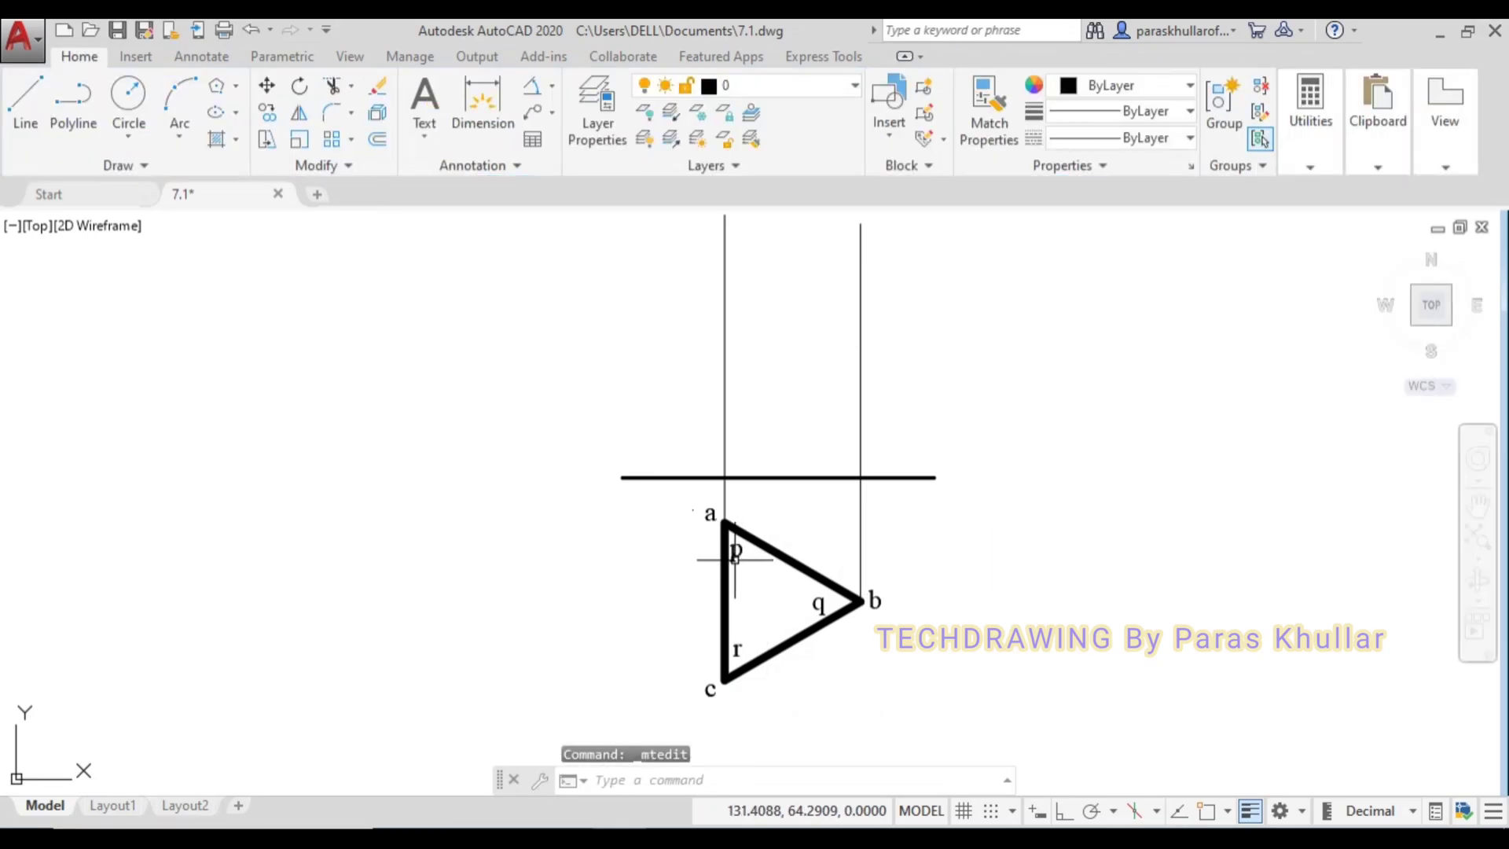
Adjust the p and q label positions and compare with the Word reference figure.
{"action": "left_click", "coordinate": [733, 551]}
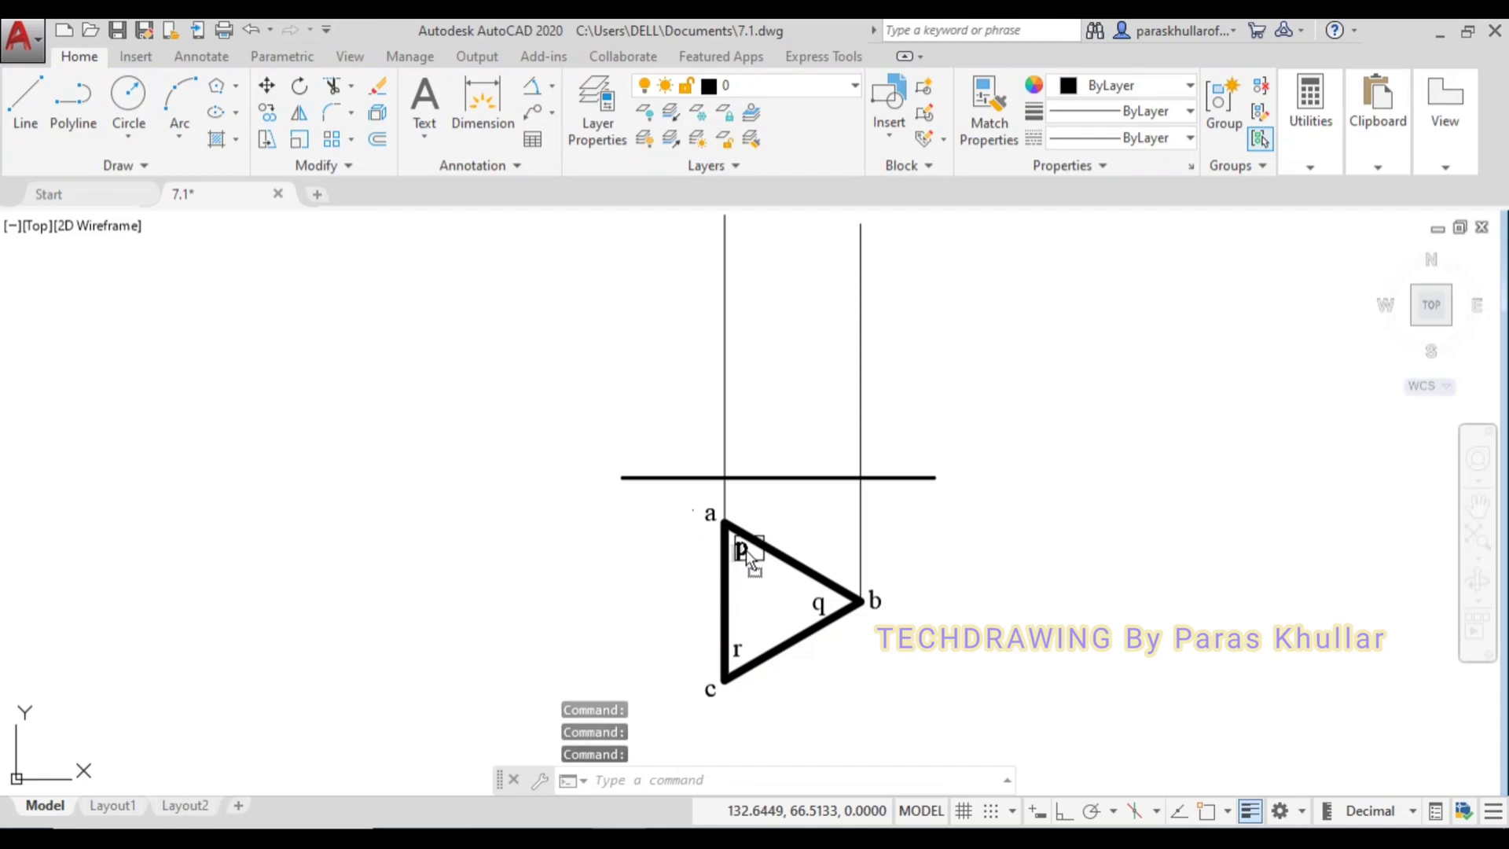
{"action": "left_click", "coordinate": [814, 601]}
{"action": "left_click", "coordinate": [814, 602]}
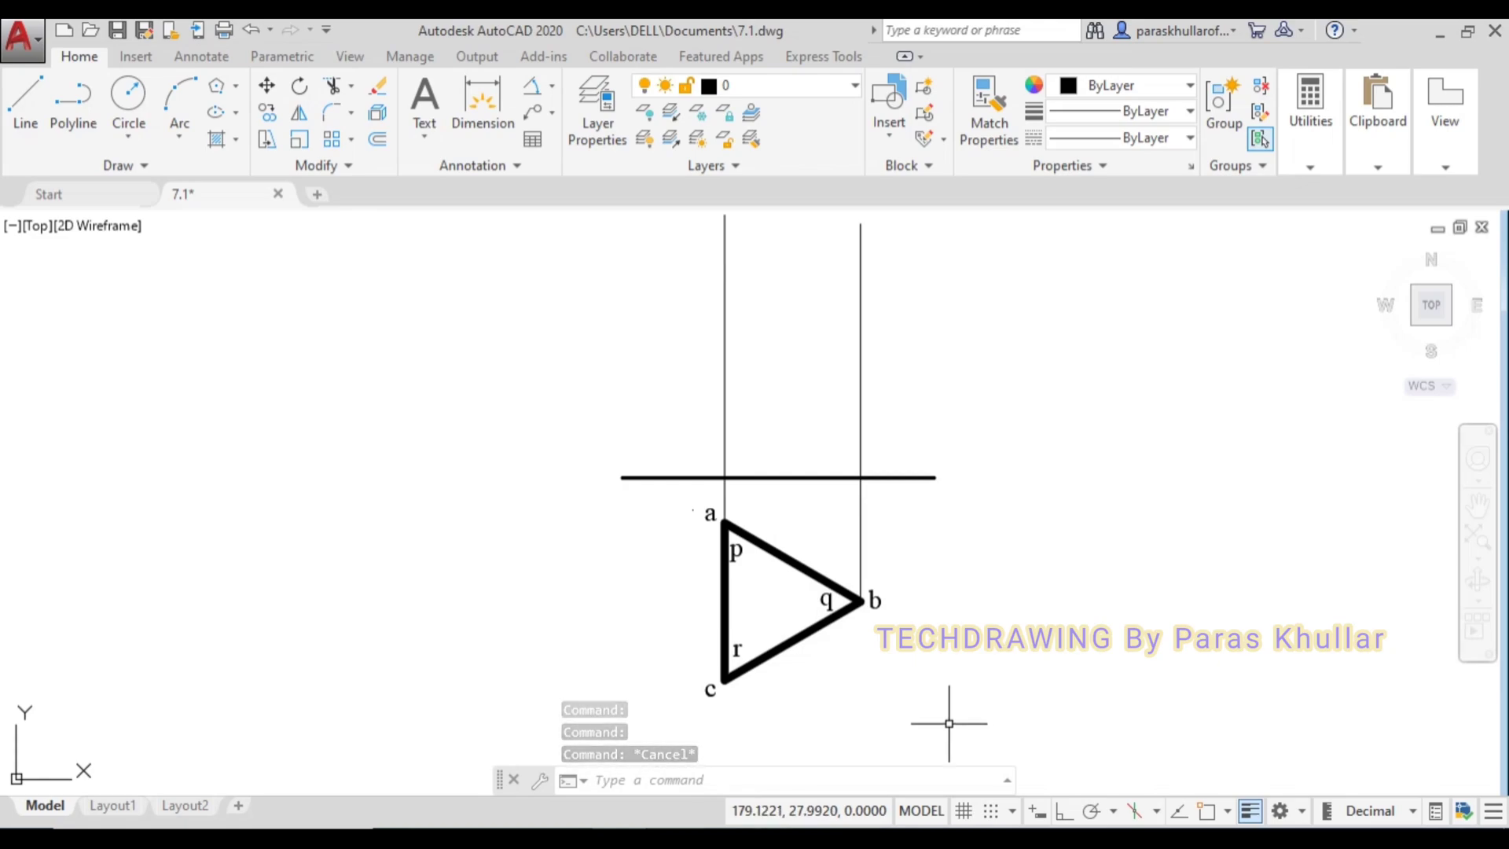
{"action": "left_click", "coordinate": [672, 837]}
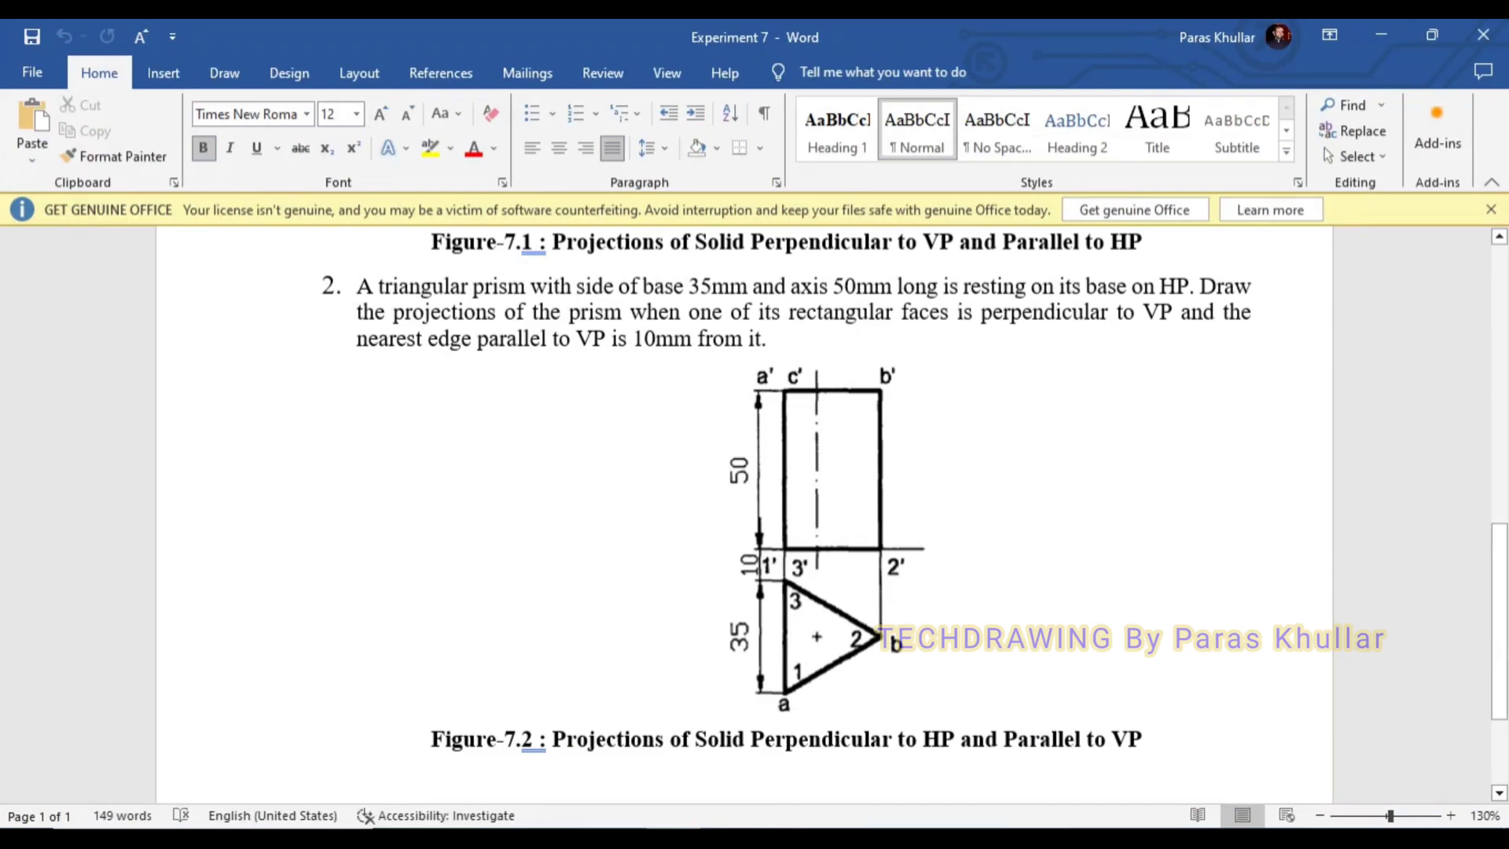
{"action": "left_click", "coordinate": [1381, 37]}
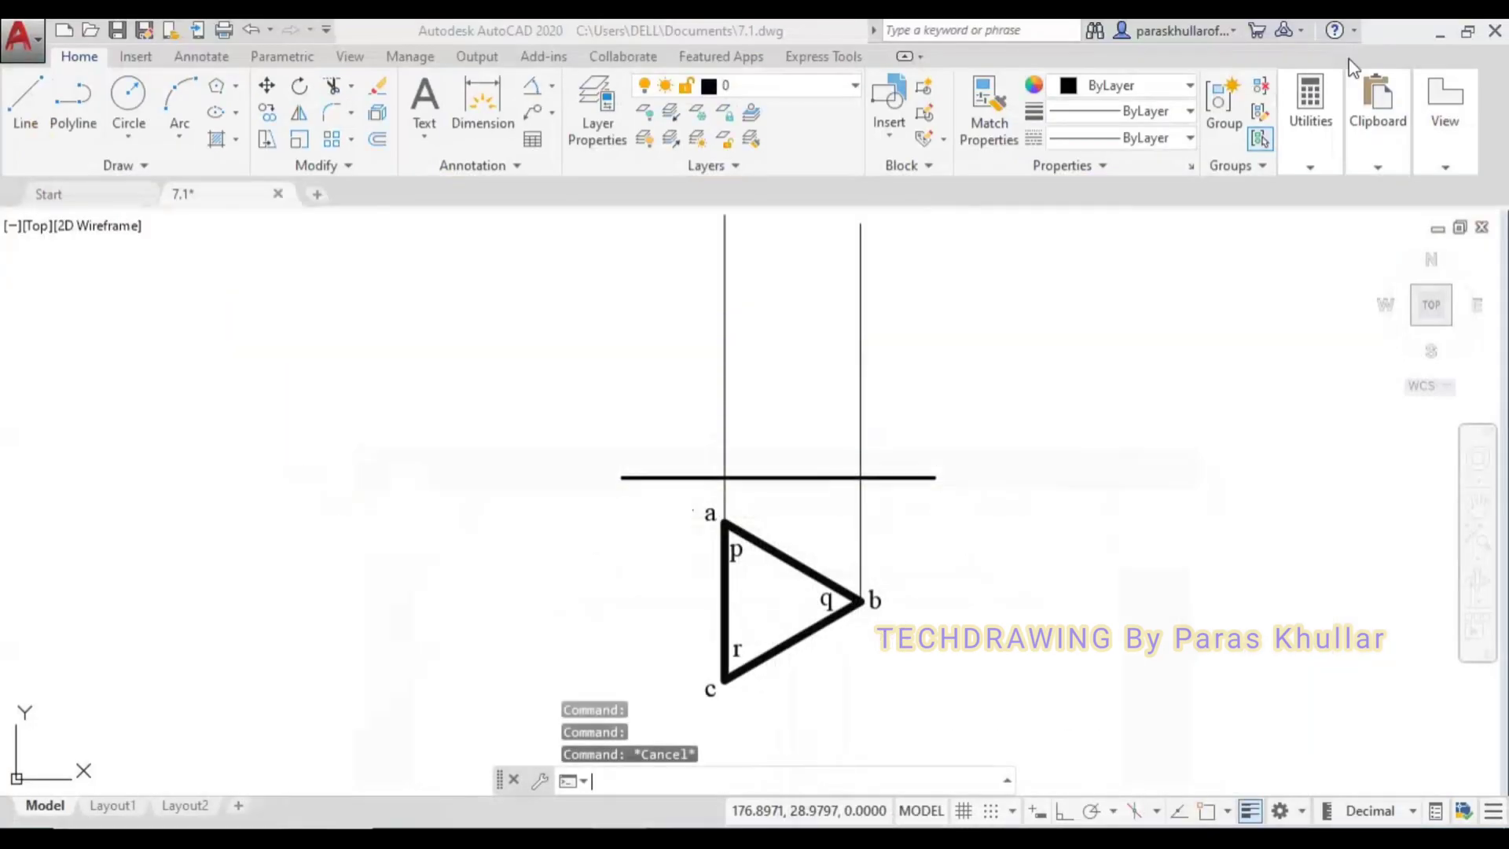
Draw a 50-unit-tall closed rectangle between the projectors from the reference line, then window-select it.
{"action": "left_click", "coordinate": [35, 100]}
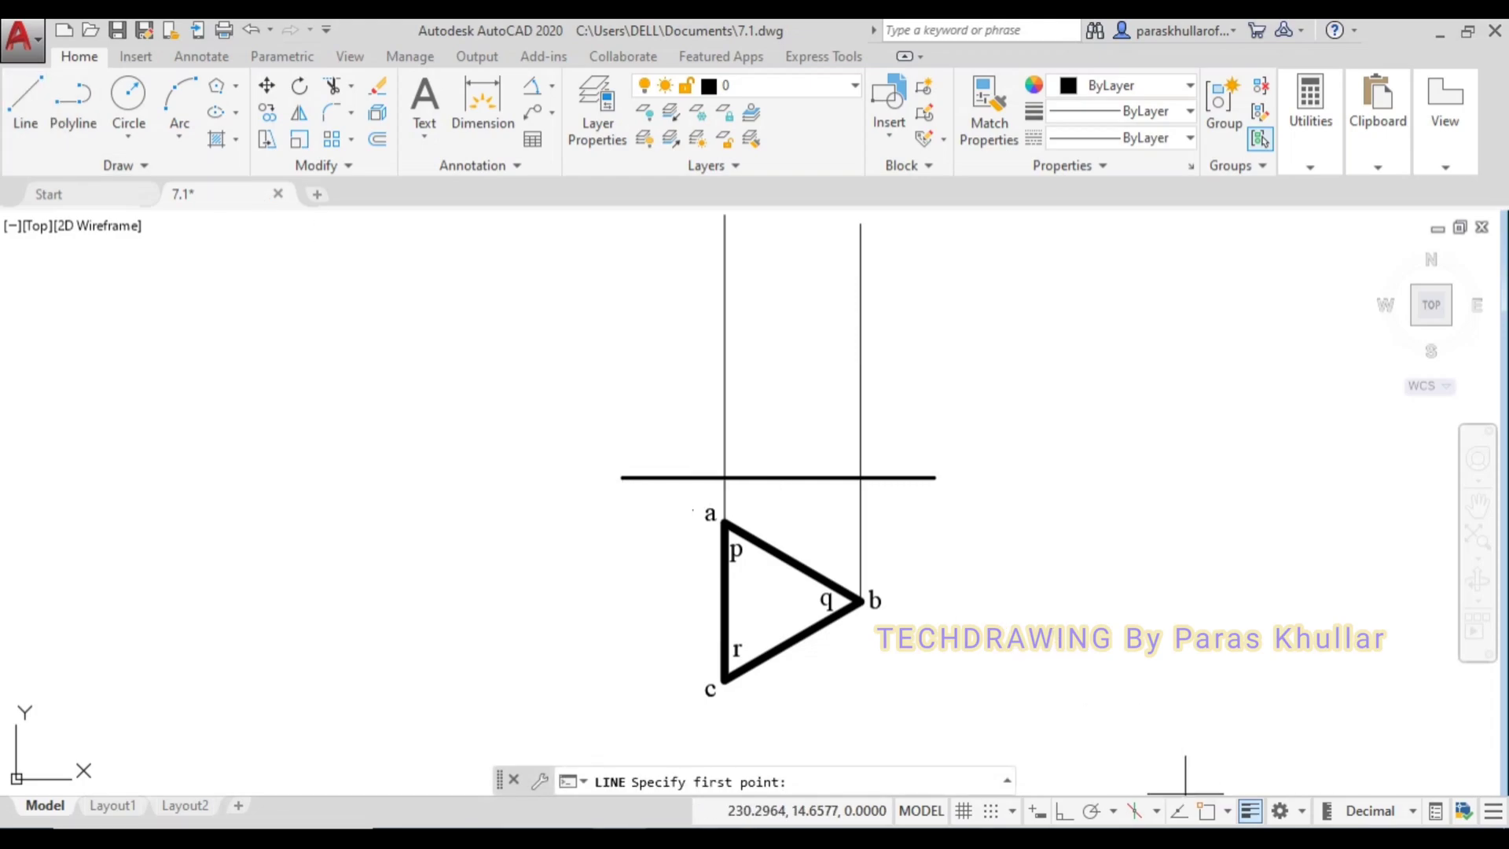
{"action": "left_click", "coordinate": [1203, 811]}
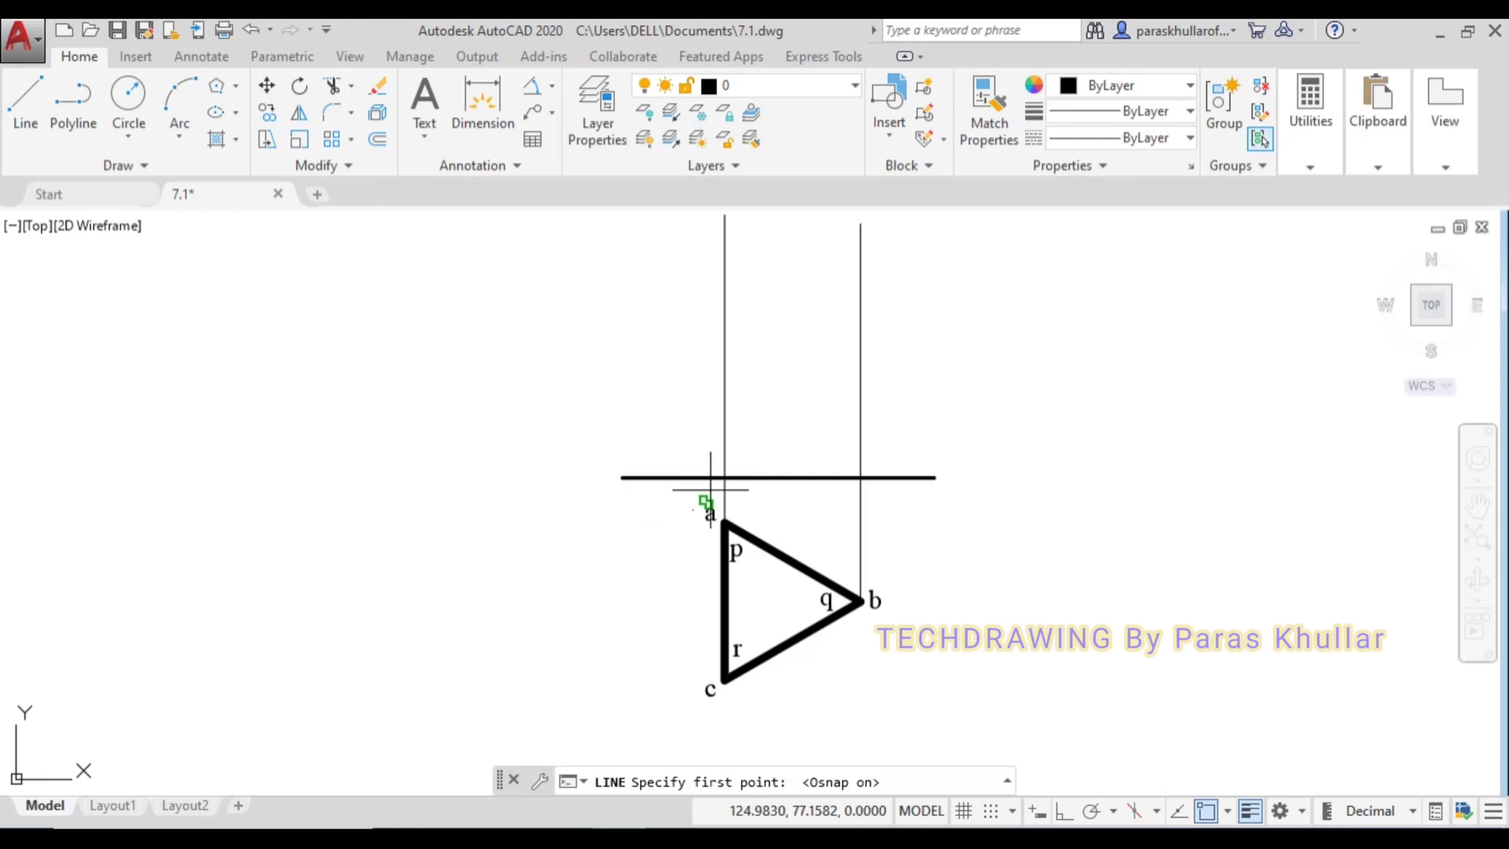
{"action": "left_click", "coordinate": [1064, 810]}
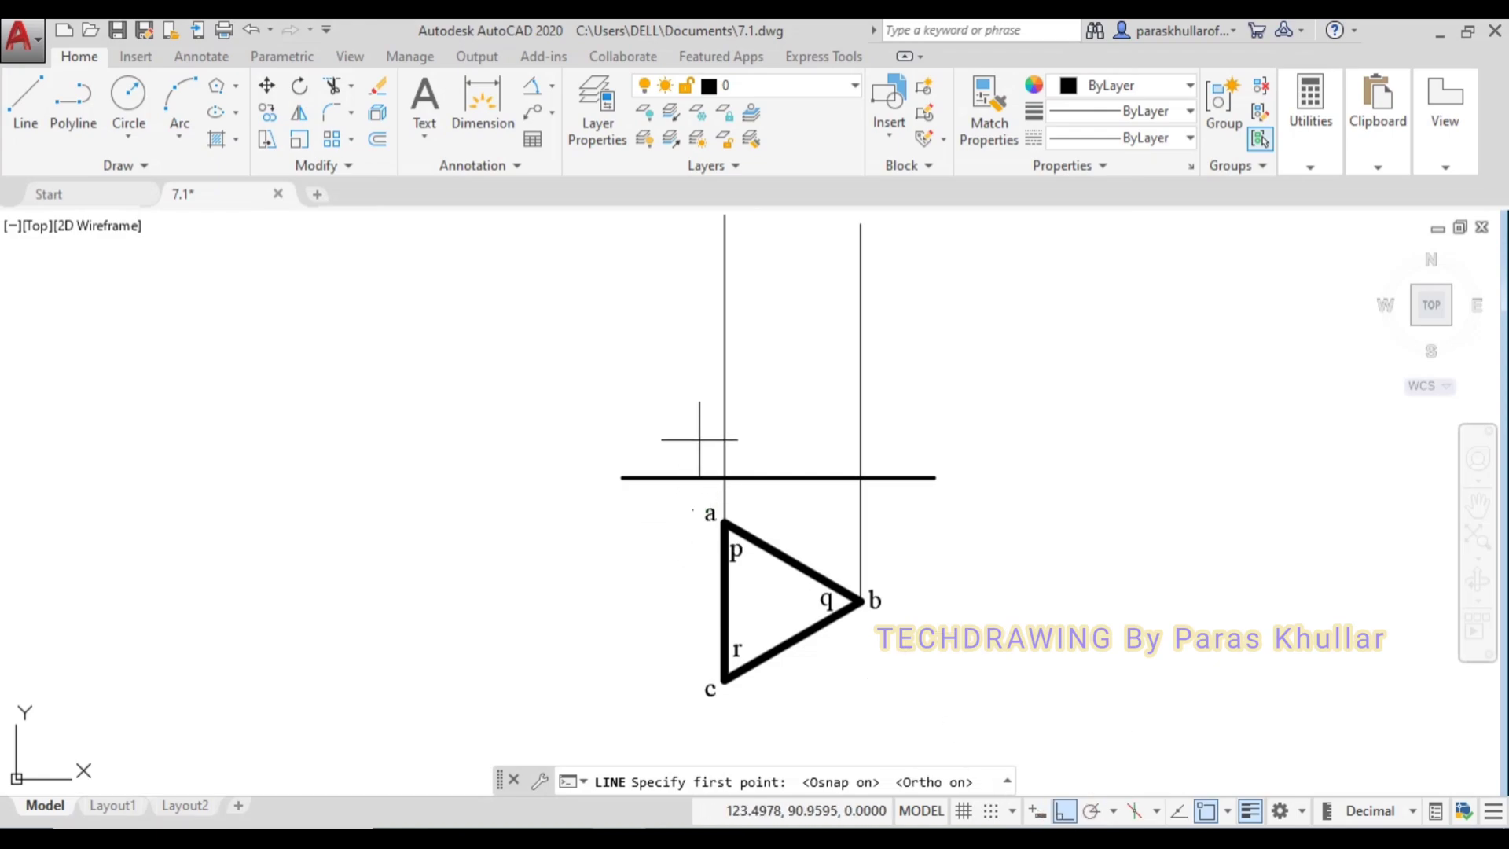
{"action": "left_click", "coordinate": [724, 478]}
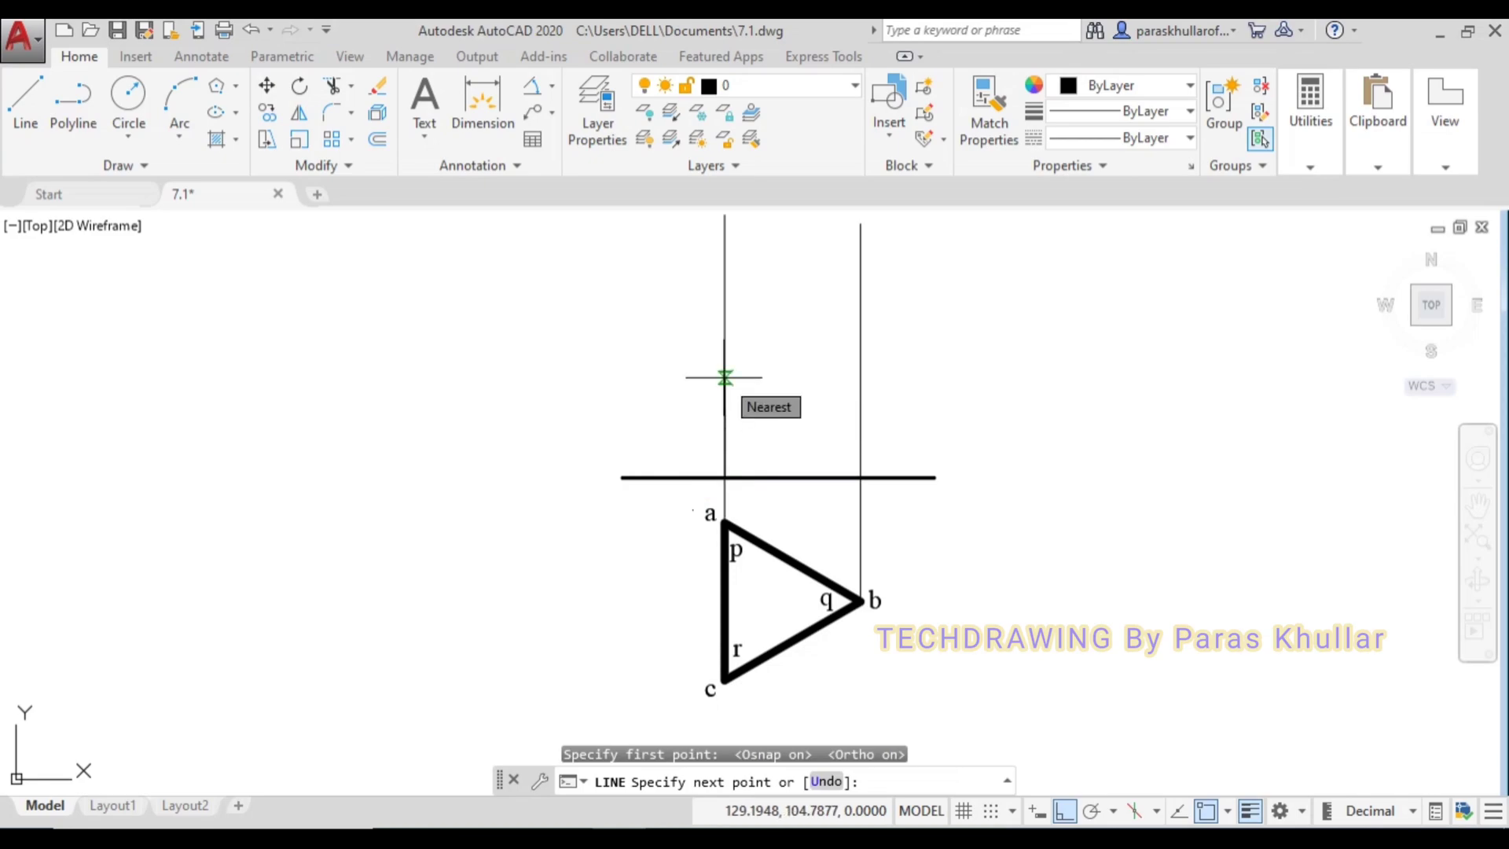
{"action": "type", "text": "50"}
{"action": "key", "text": "Return"}
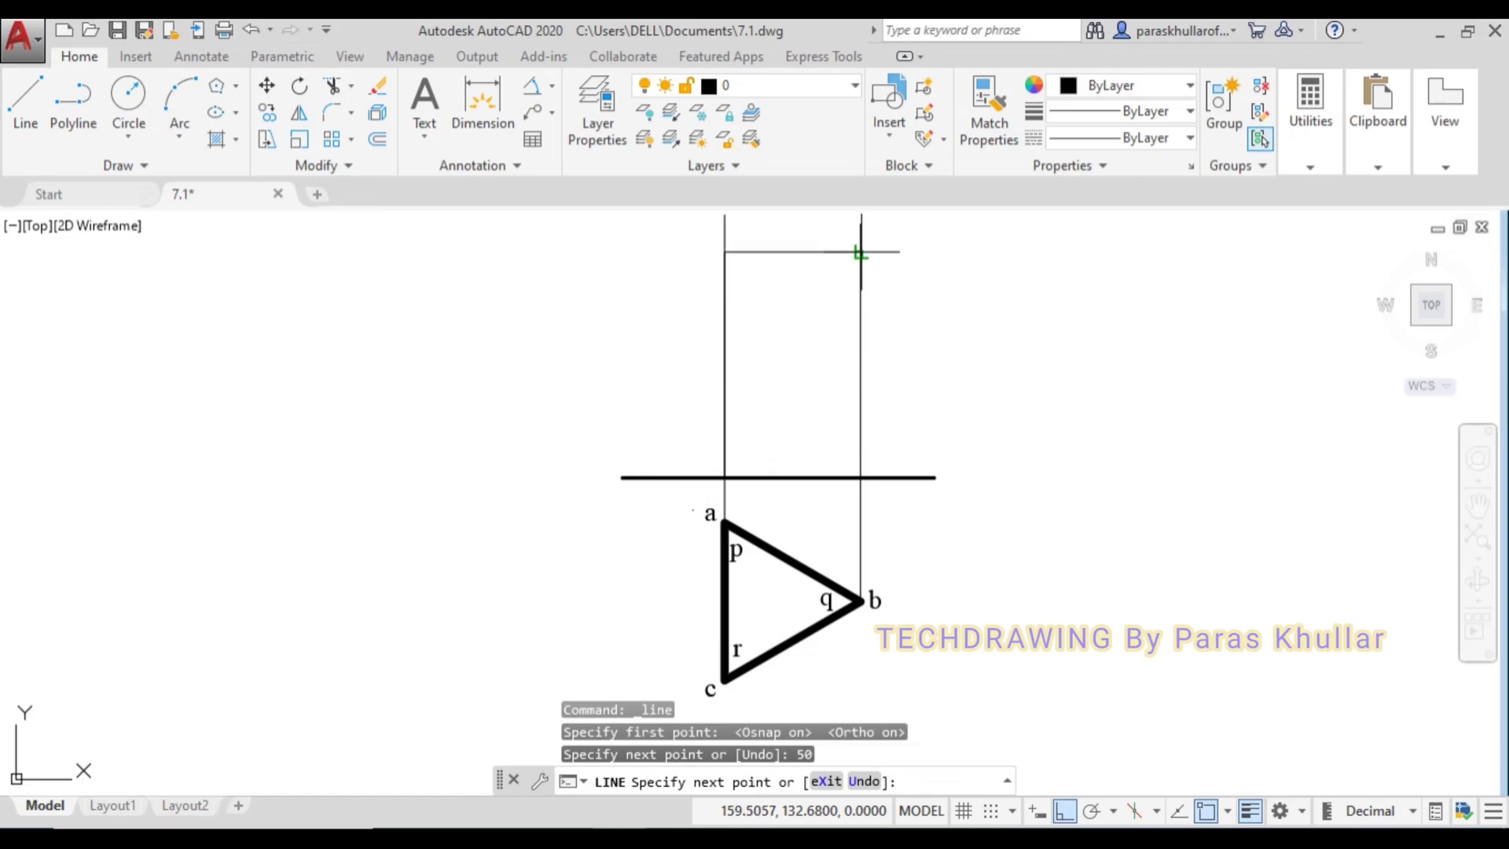
{"action": "left_click", "coordinate": [861, 252]}
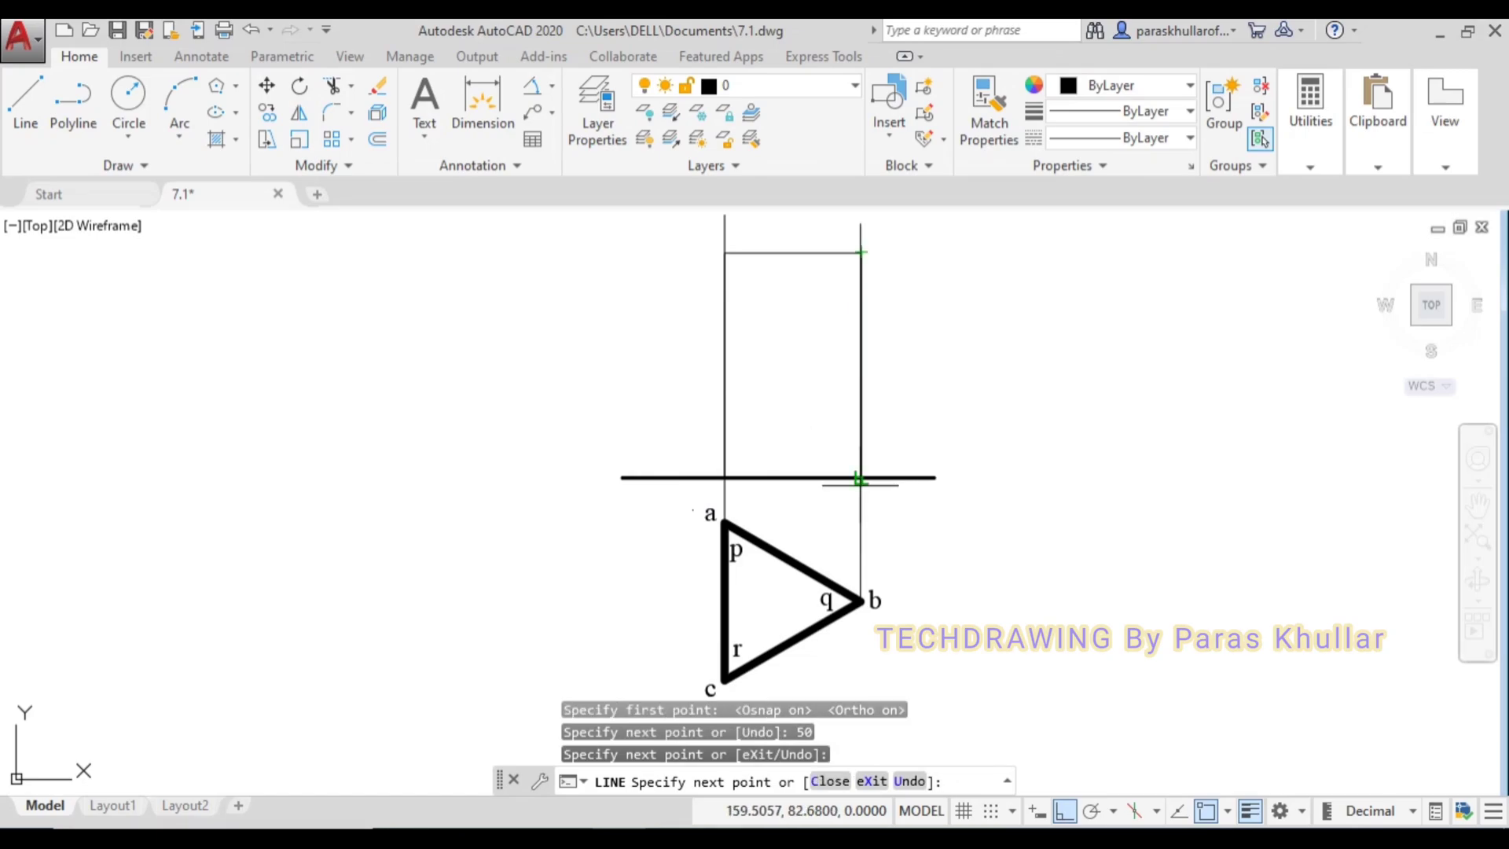
{"action": "left_click", "coordinate": [860, 478]}
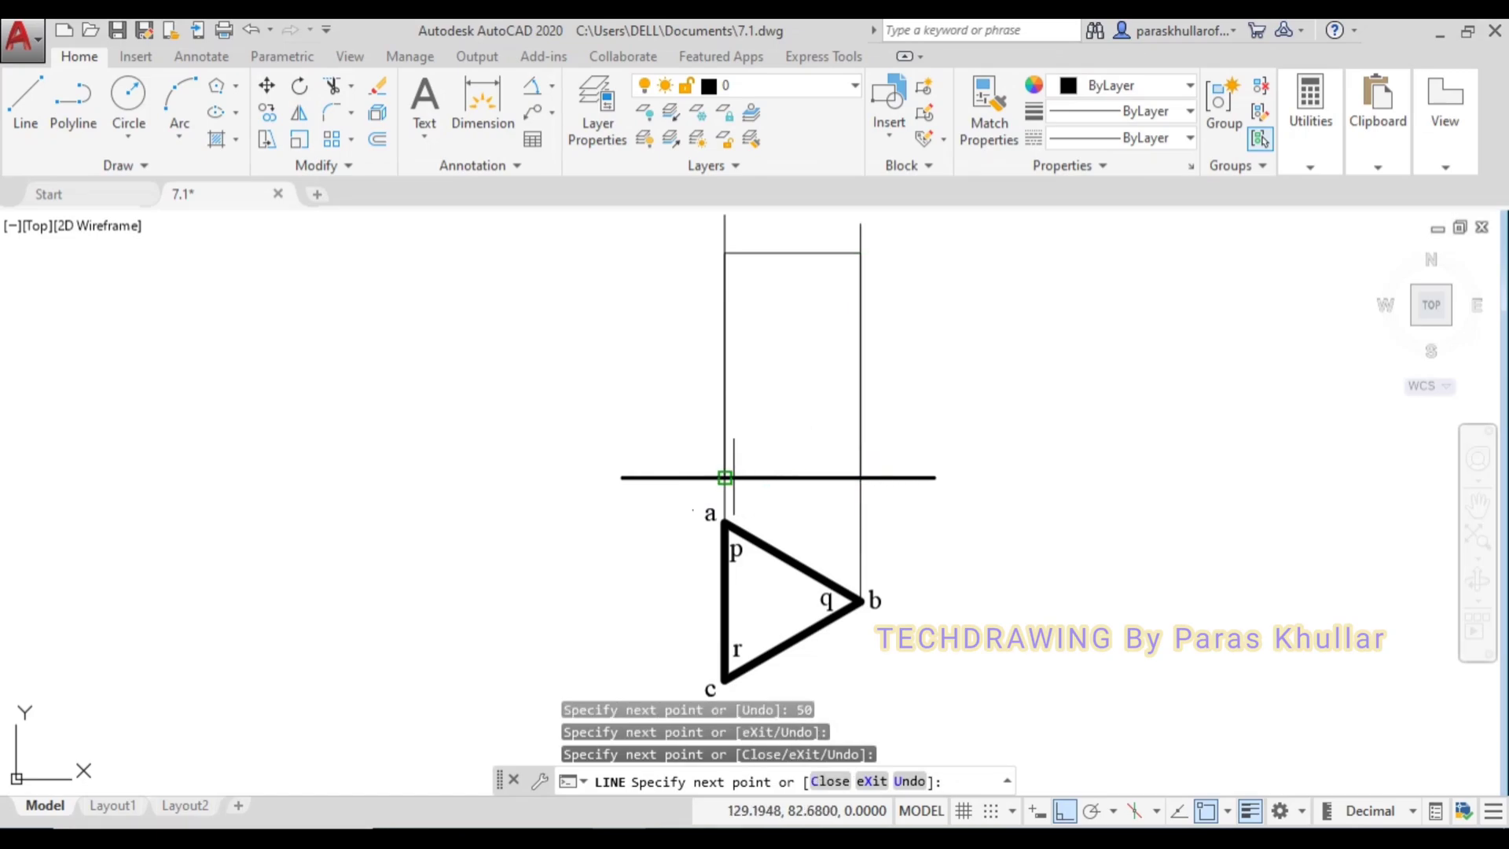
{"action": "left_click", "coordinate": [724, 478]}
{"action": "right_click", "coordinate": [961, 338]}
{"action": "left_click", "coordinate": [986, 344]}
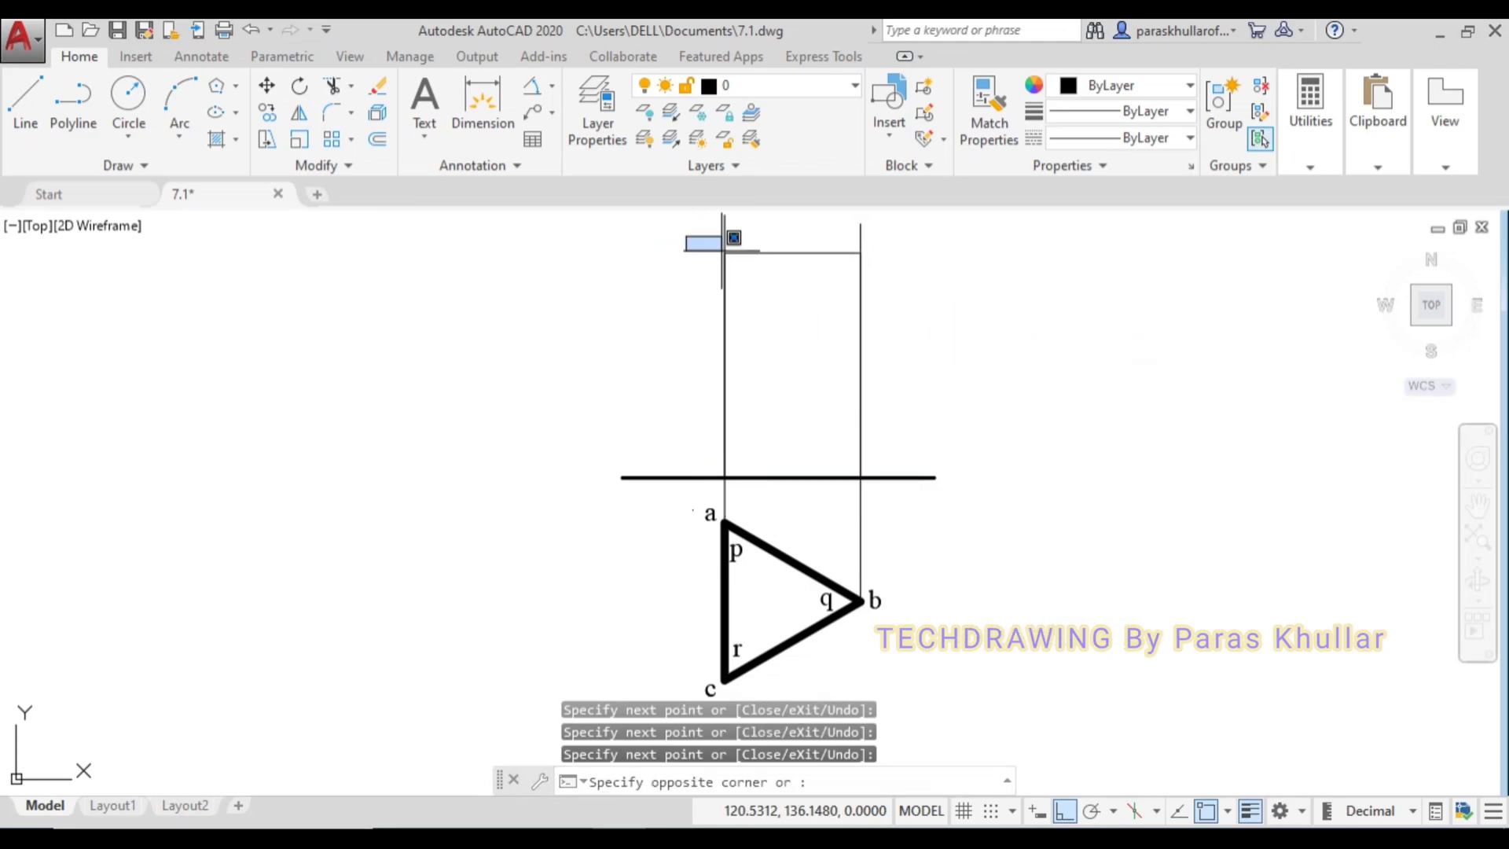
{"action": "left_click", "coordinate": [687, 237]}
{"action": "left_click", "coordinate": [905, 497]}
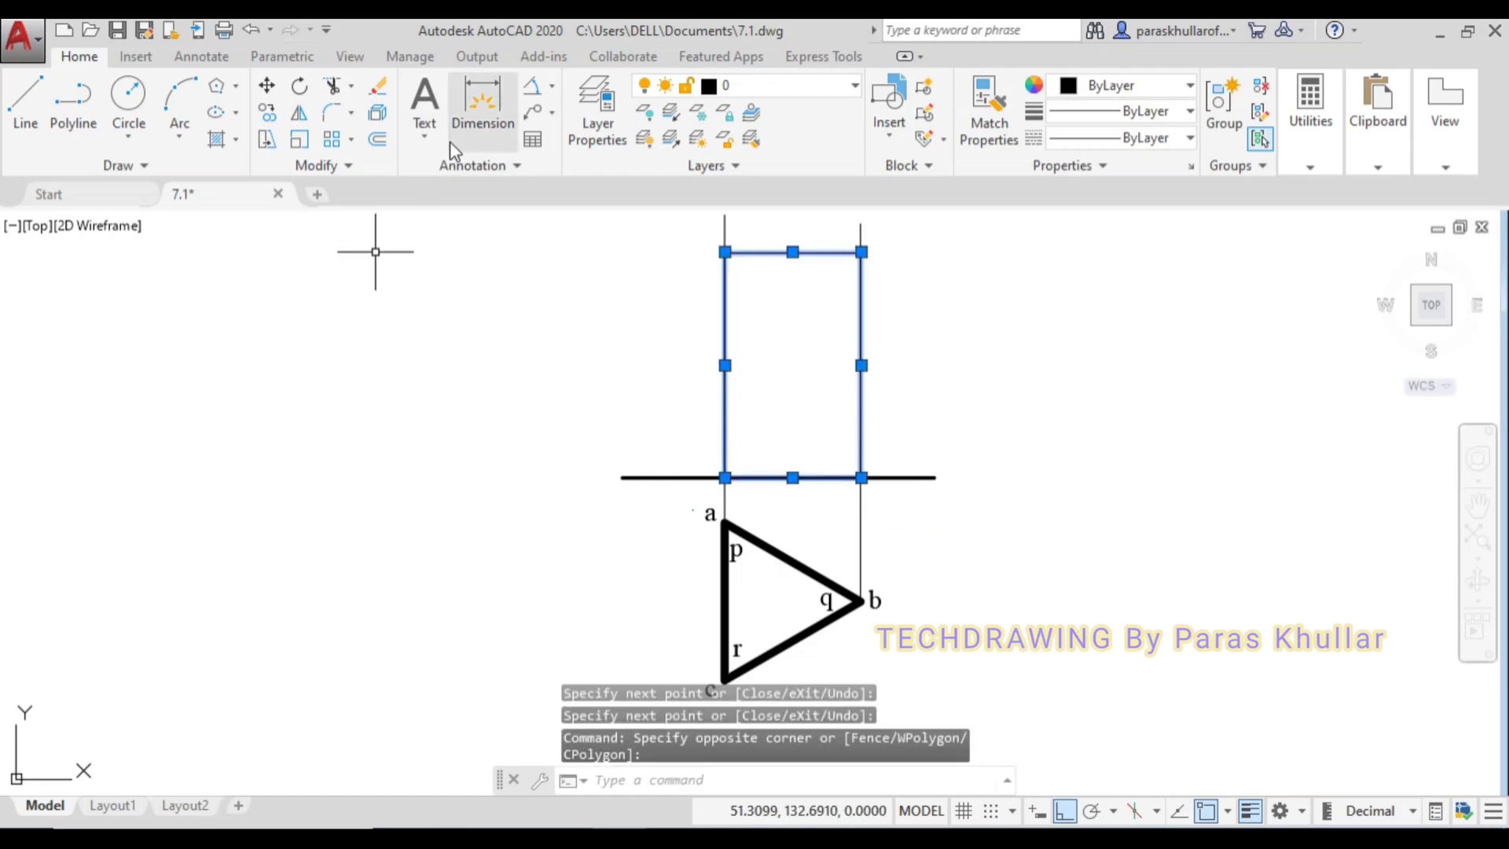
Change the selected rectangle's lineweight to 0.70 mm and deselect it.
{"action": "left_click", "coordinate": [1132, 110]}
{"action": "scroll", "coordinate": [1112, 328], "scroll_direction": "down", "scroll_amount": 2}
{"action": "scroll", "coordinate": [1113, 328], "scroll_direction": "down", "scroll_amount": 3}
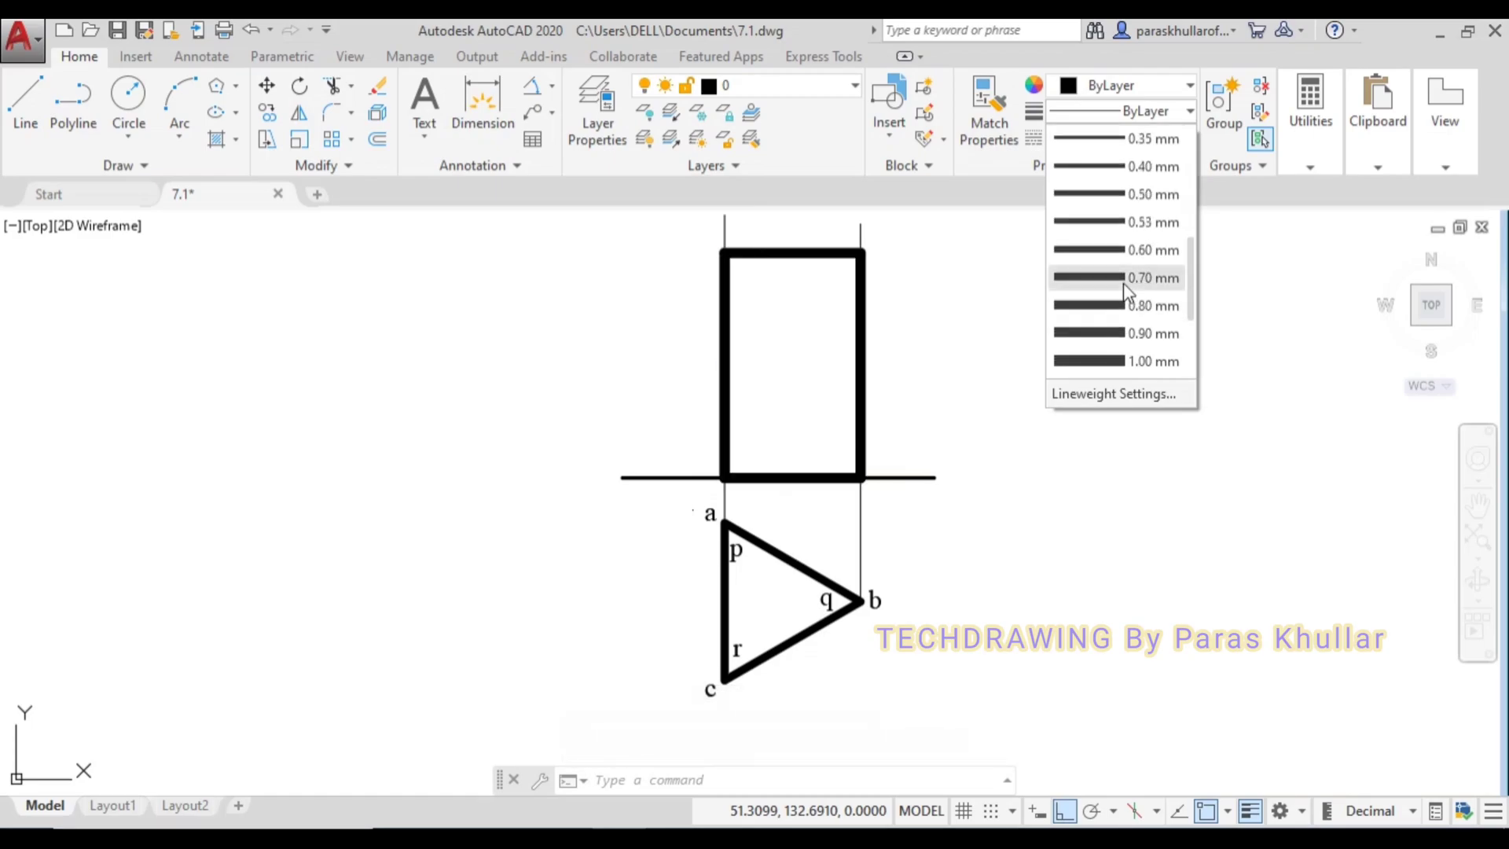
{"action": "left_click", "coordinate": [1126, 280]}
{"action": "key", "text": "Escape"}
{"action": "type", "text": "TR"}
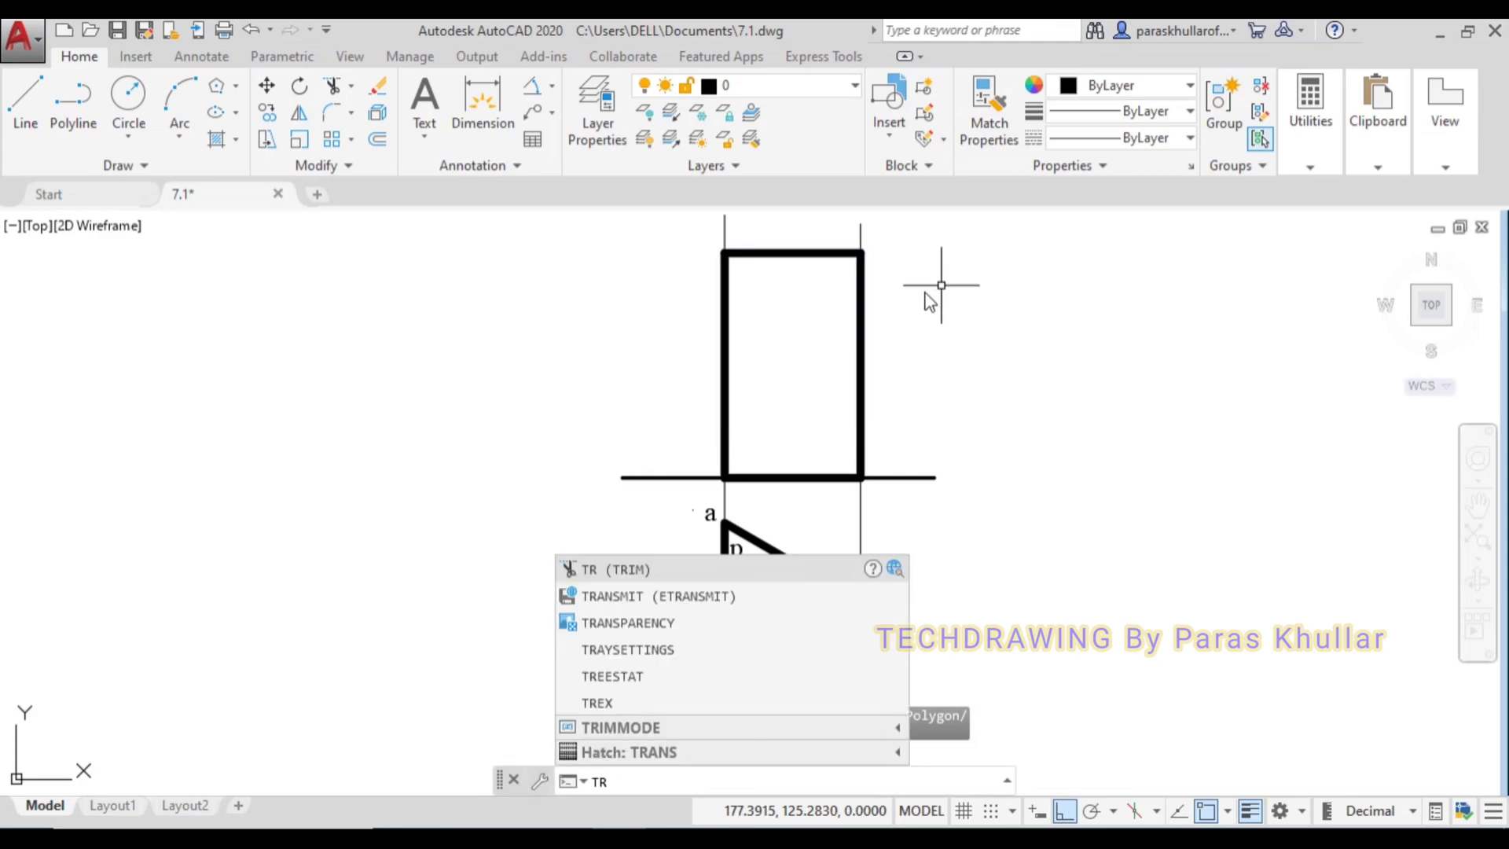
Trim both projector ends above the rectangle, pan slightly, and paste a label copy.
{"action": "key", "text": "Return"}
{"action": "left_click", "coordinate": [865, 240]}
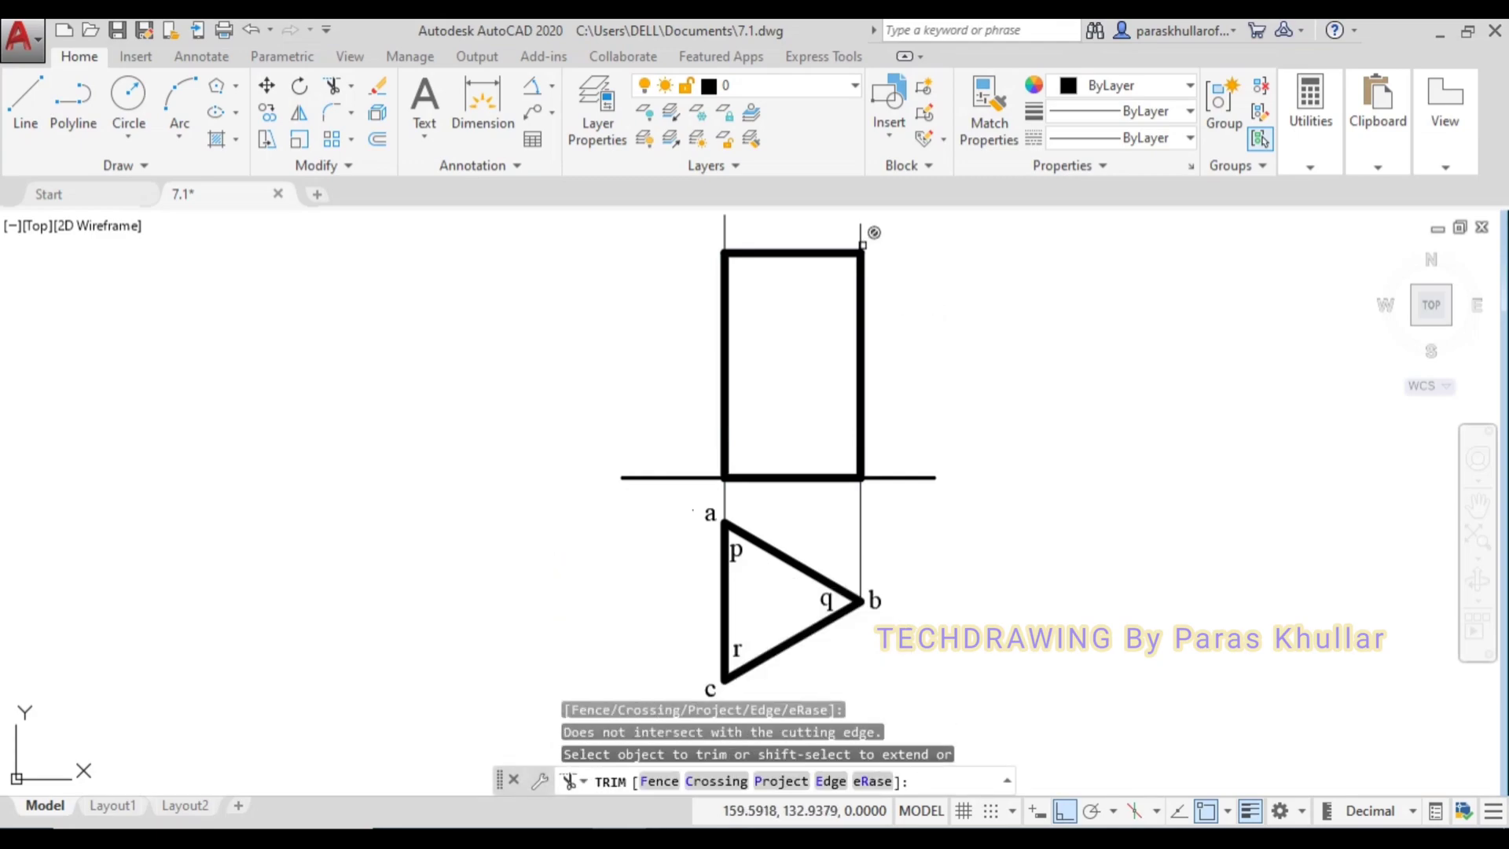
{"action": "left_click", "coordinate": [862, 236]}
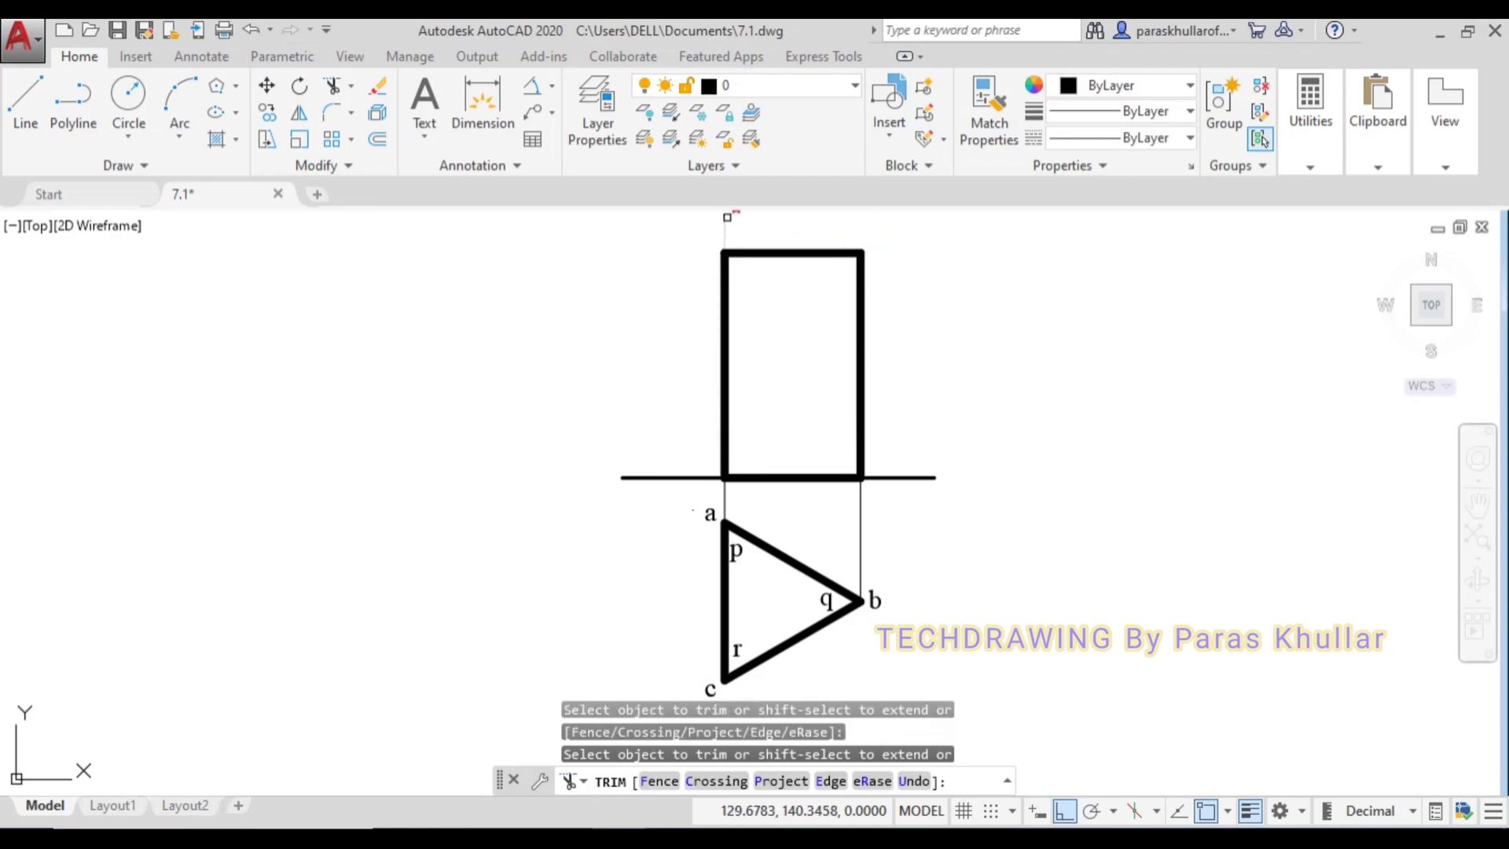
{"action": "left_click", "coordinate": [728, 217]}
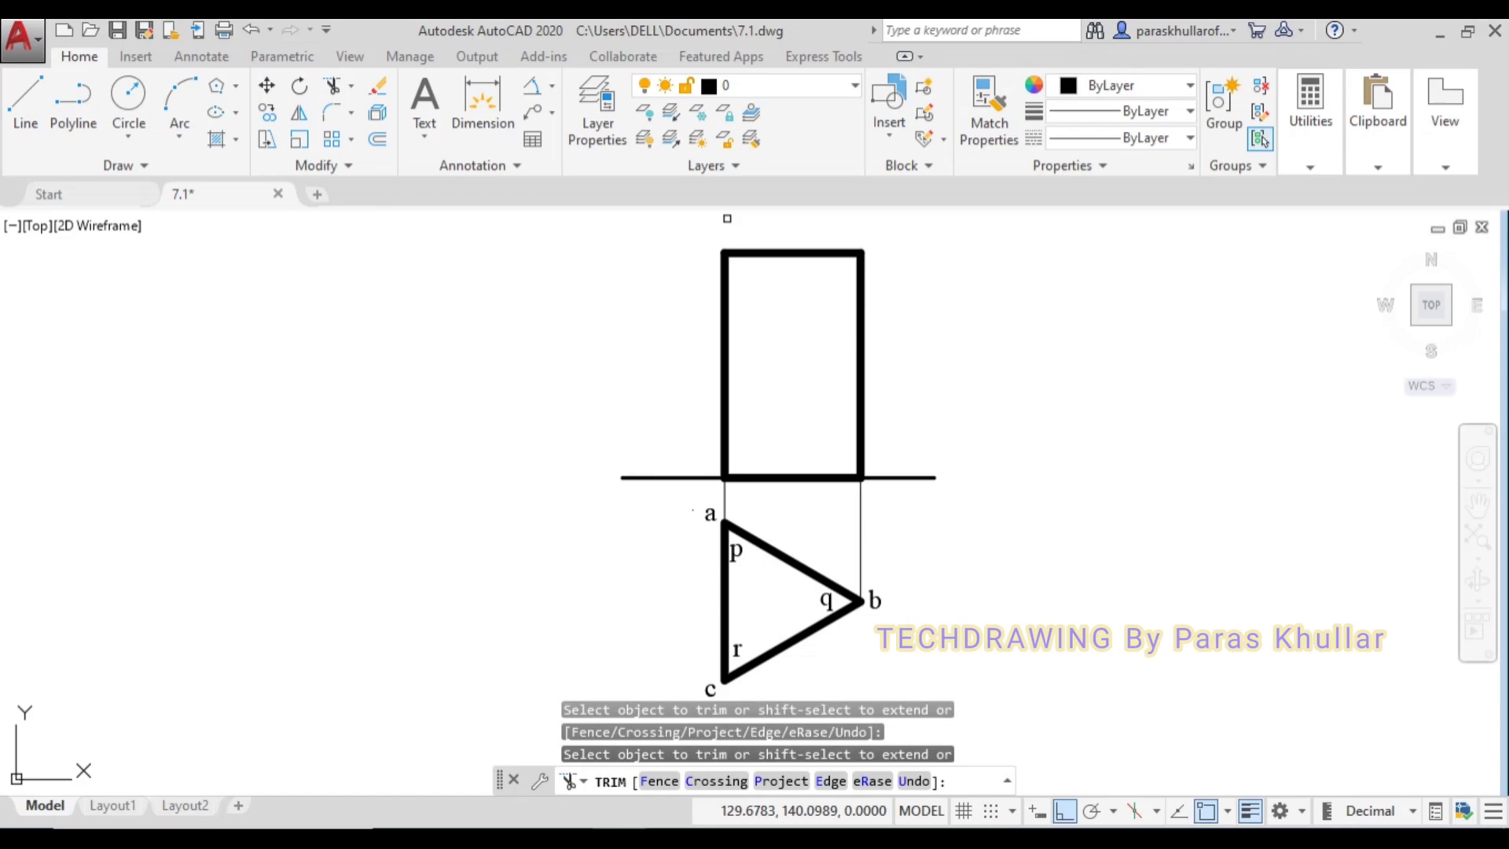
{"action": "left_click", "coordinate": [736, 220]}
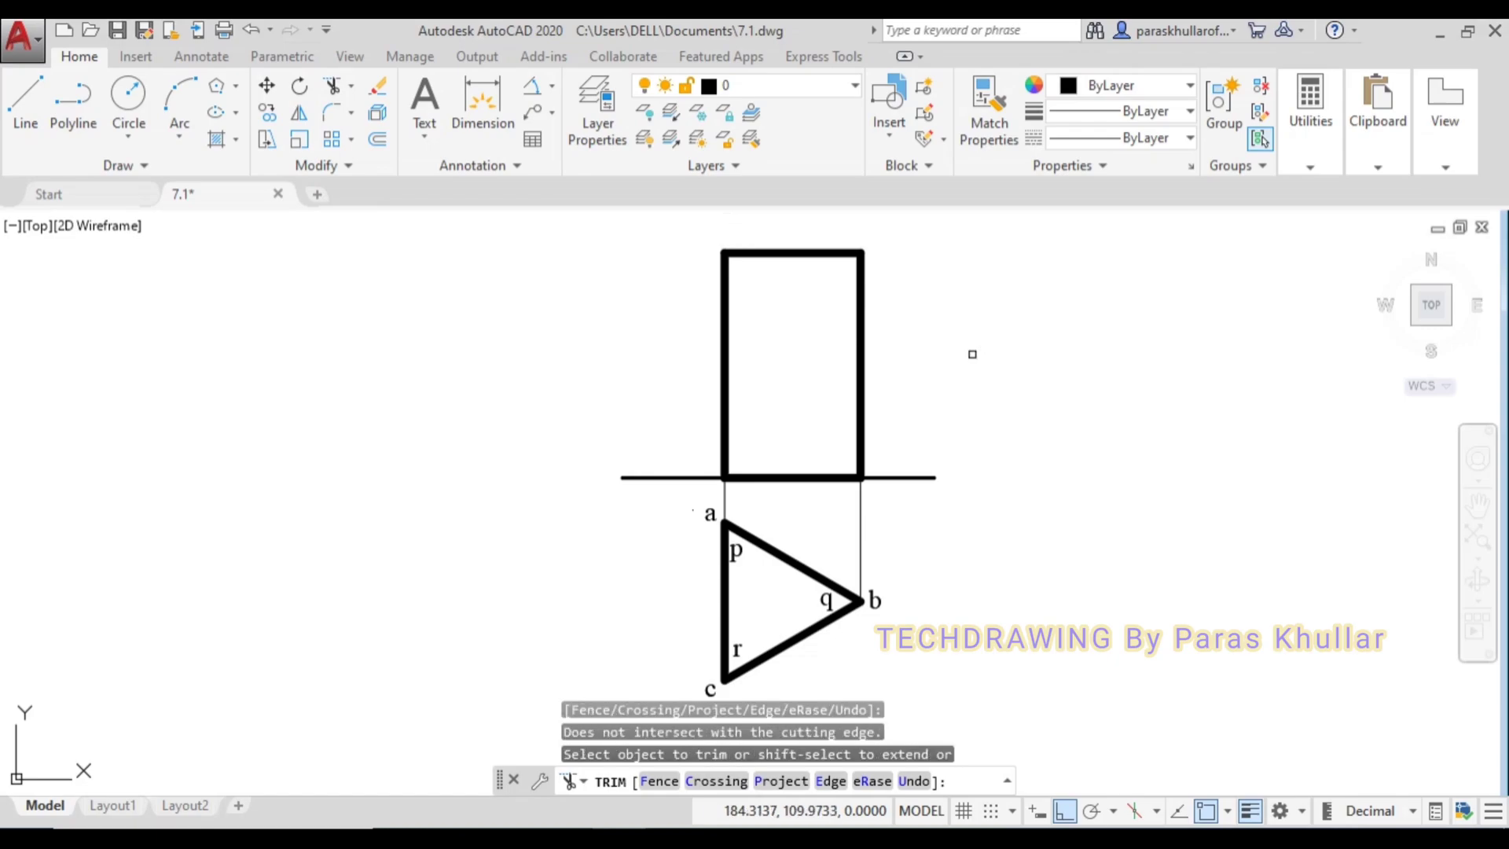
{"action": "key", "text": "Escape"}
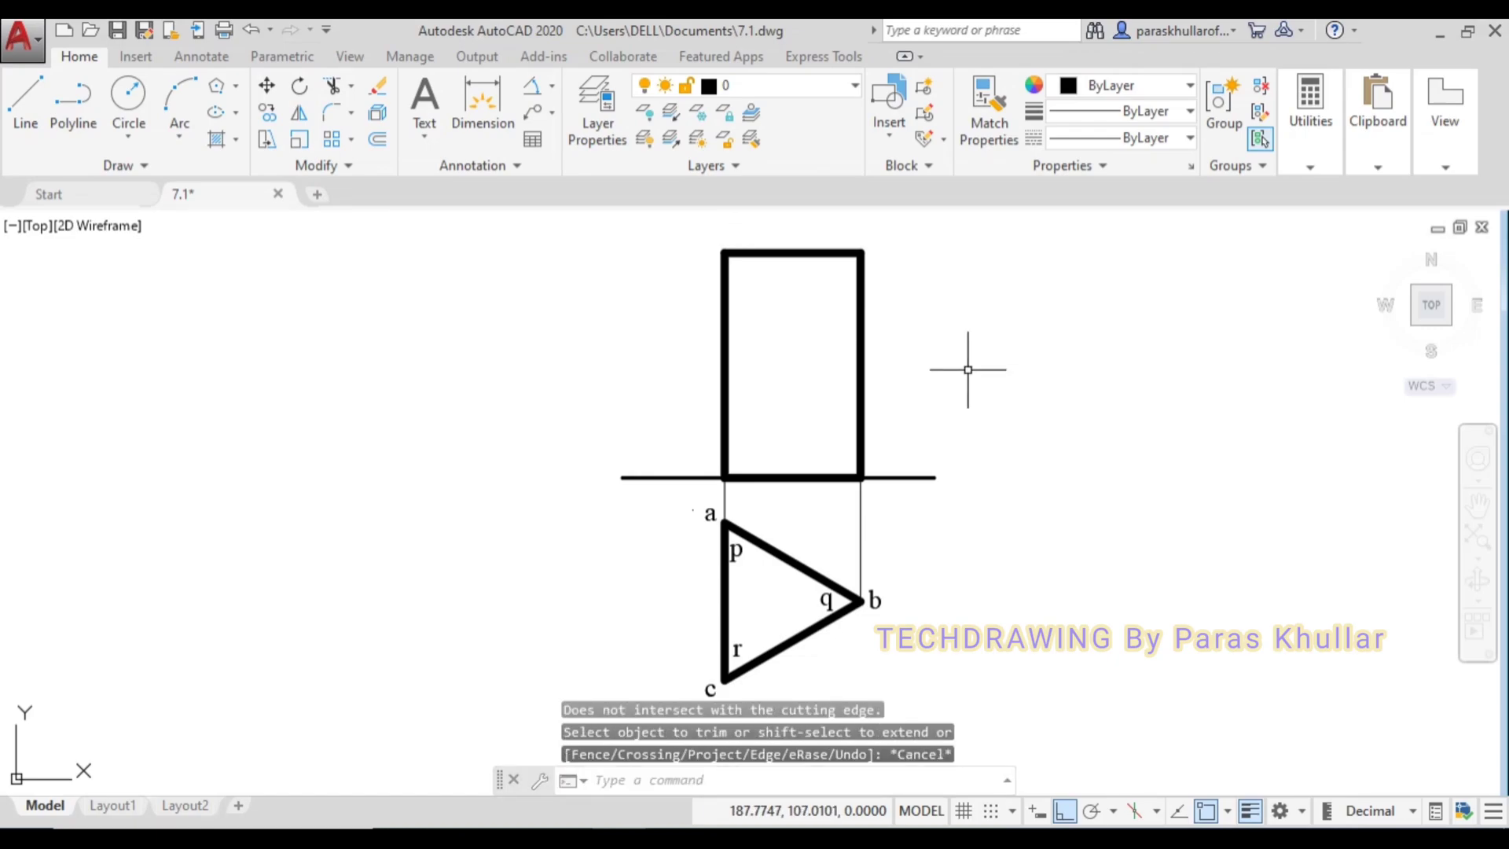
{"action": "middle_click_drag", "start_coordinate": [954, 370], "coordinate": [998, 397]}
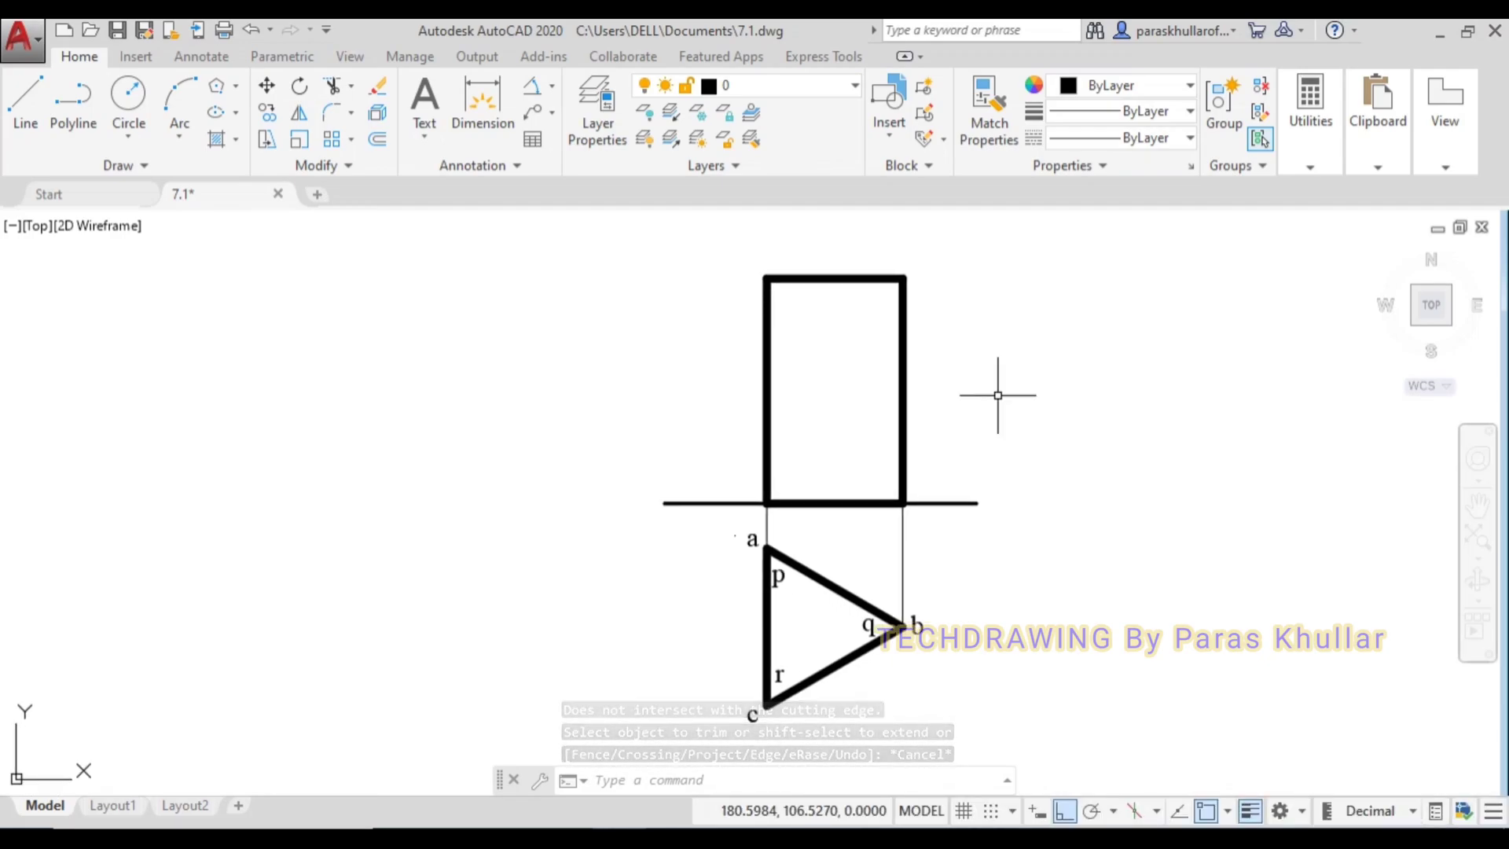
{"action": "key", "text": "ctrl+v"}
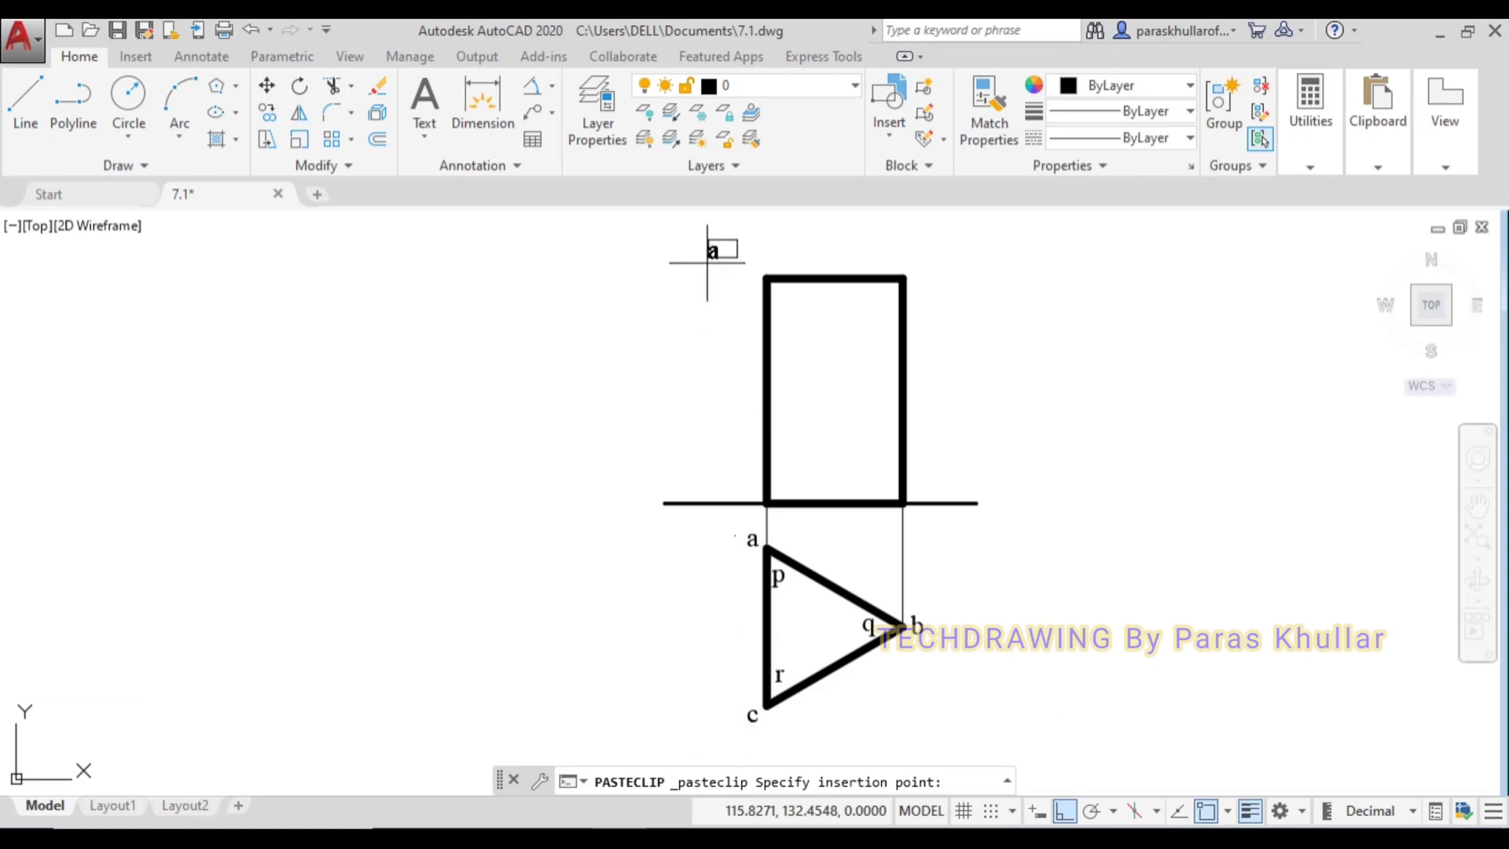
Label the rectangle's top-left corner c'a' and top-right corner b'.
{"action": "left_click", "coordinate": [747, 270]}
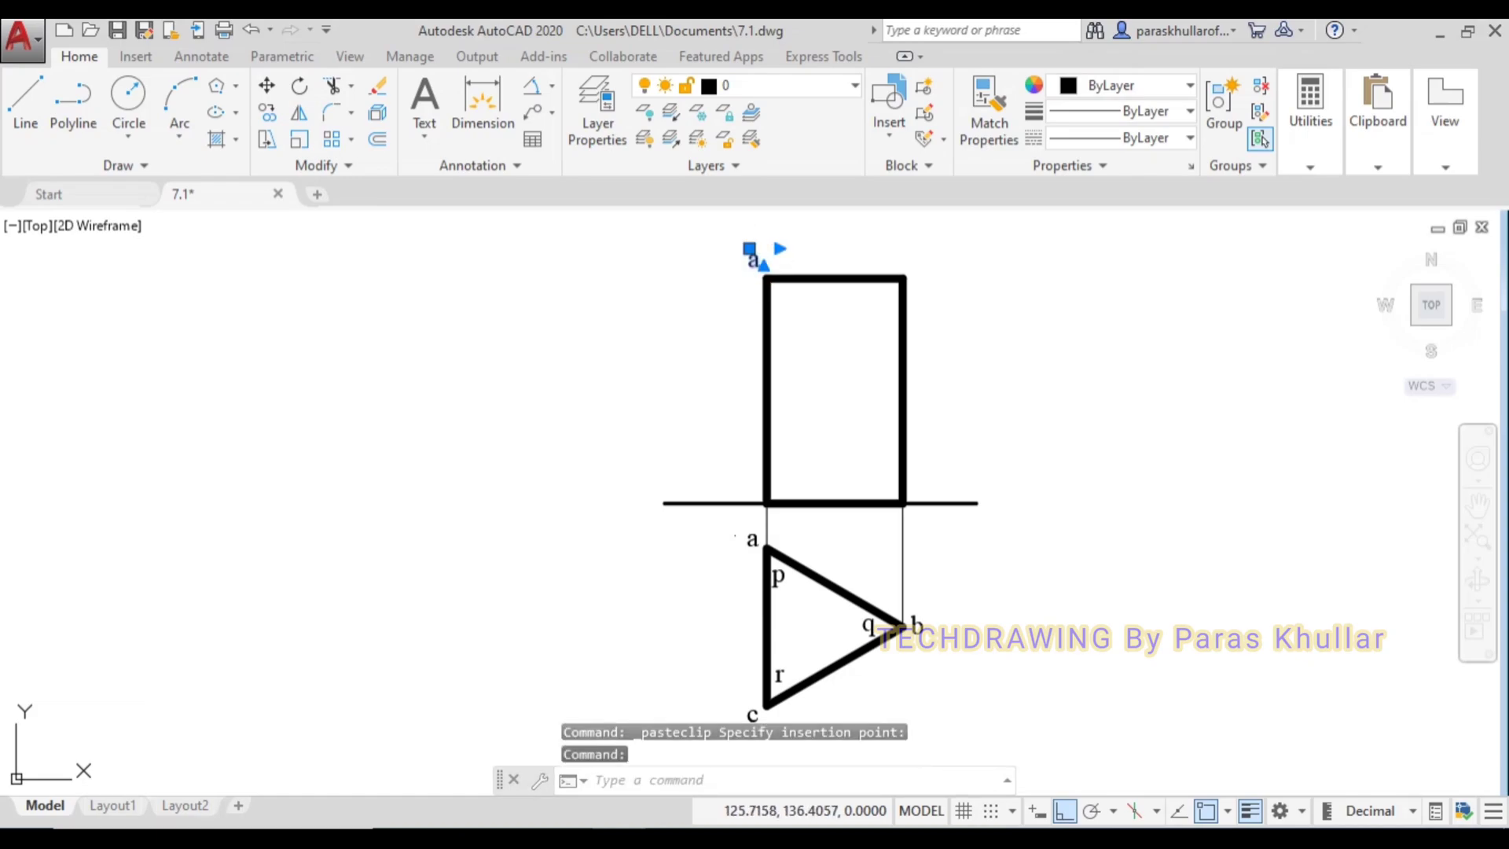
{"action": "double_click", "coordinate": [753, 260]}
{"action": "type", "text": "c'a'"}
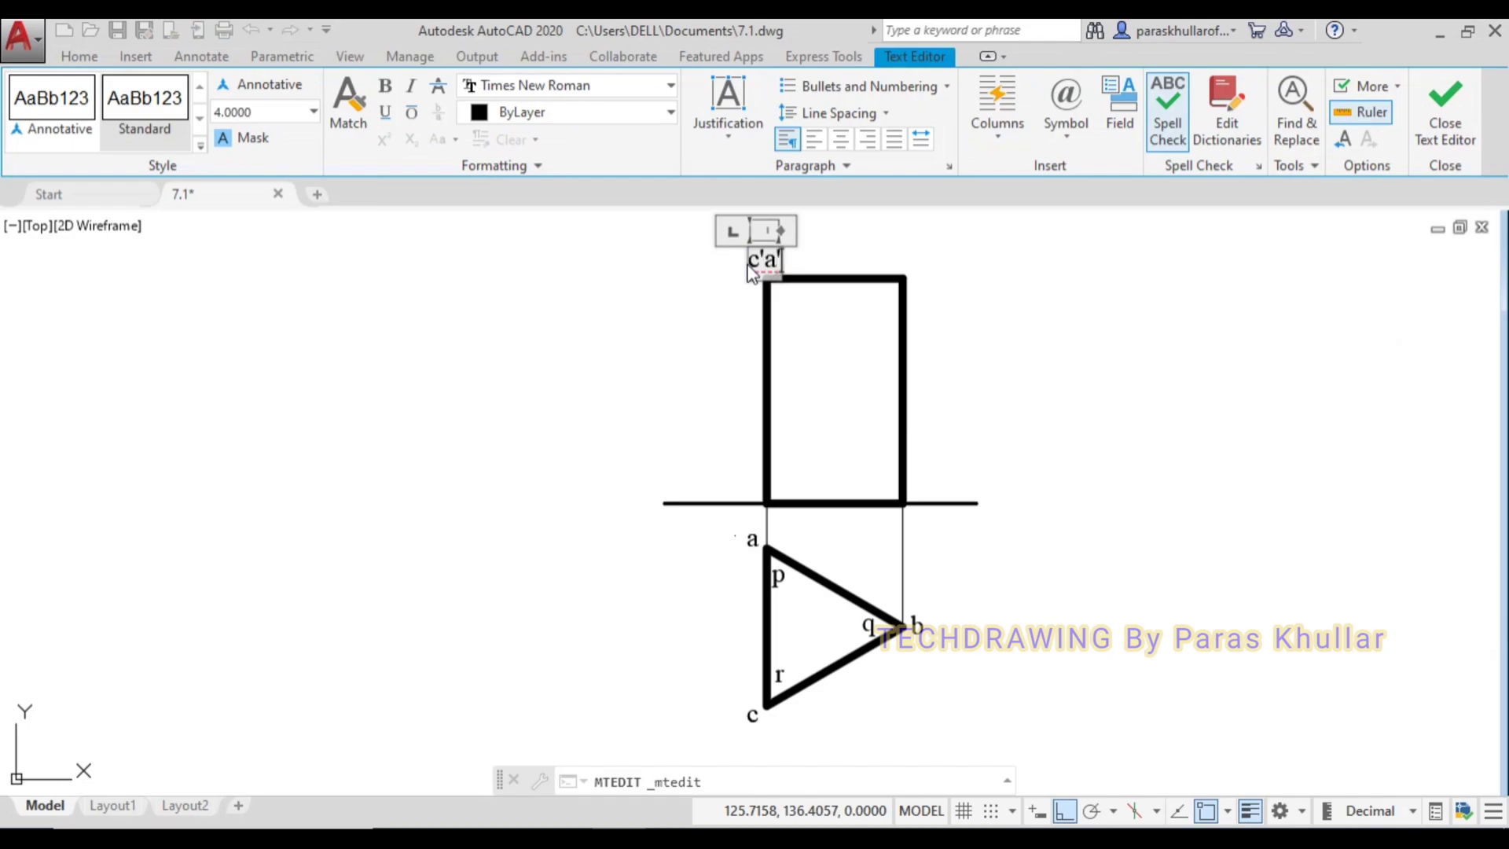
{"action": "left_click", "coordinate": [918, 260]}
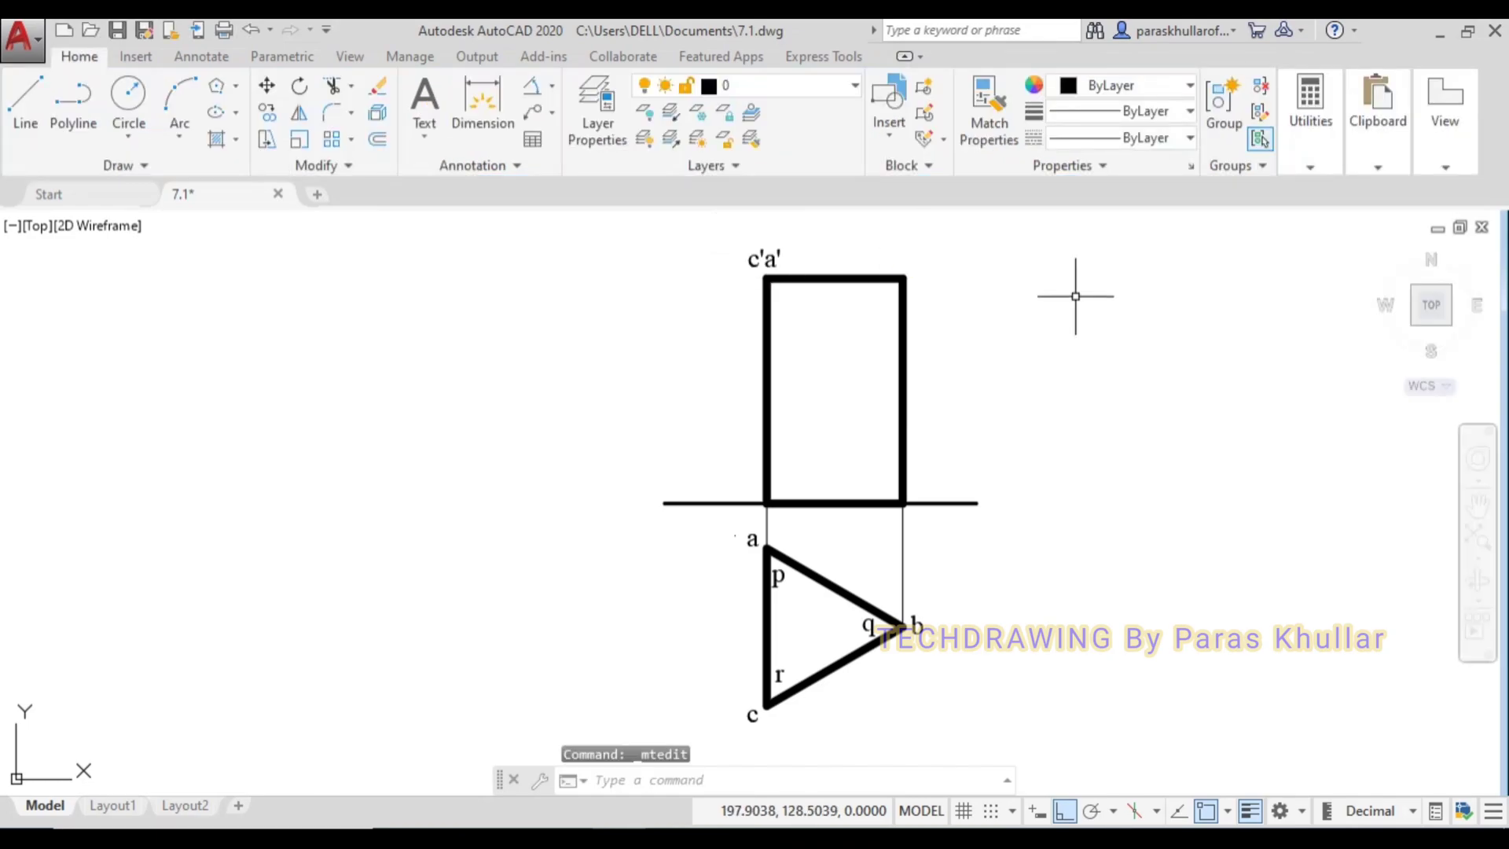
{"action": "key", "text": "ctrl+v"}
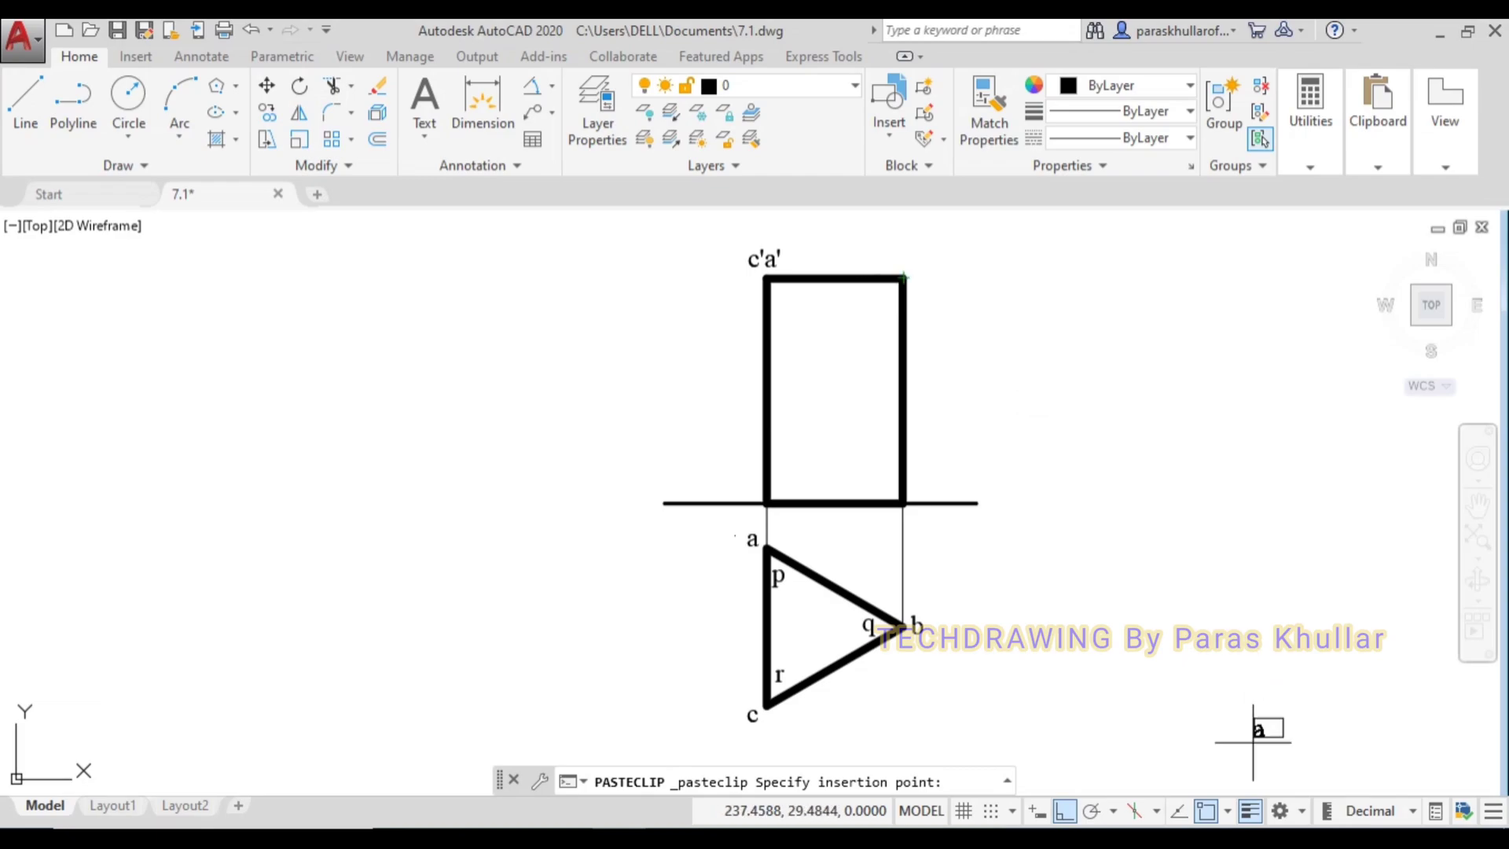
{"action": "left_click", "coordinate": [1208, 812]}
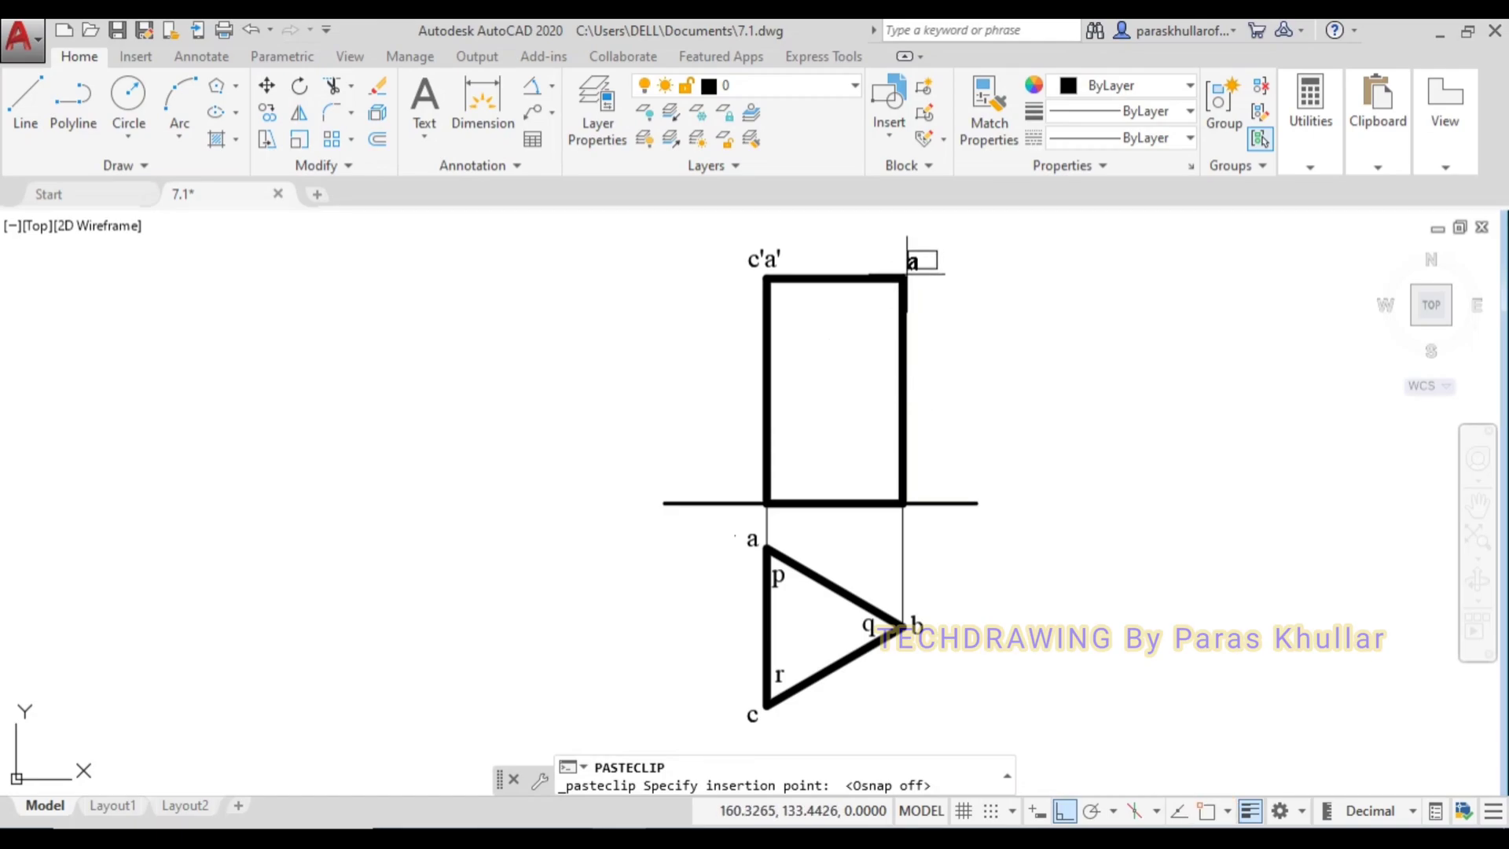
{"action": "left_click", "coordinate": [907, 274]}
{"action": "double_click", "coordinate": [911, 264]}
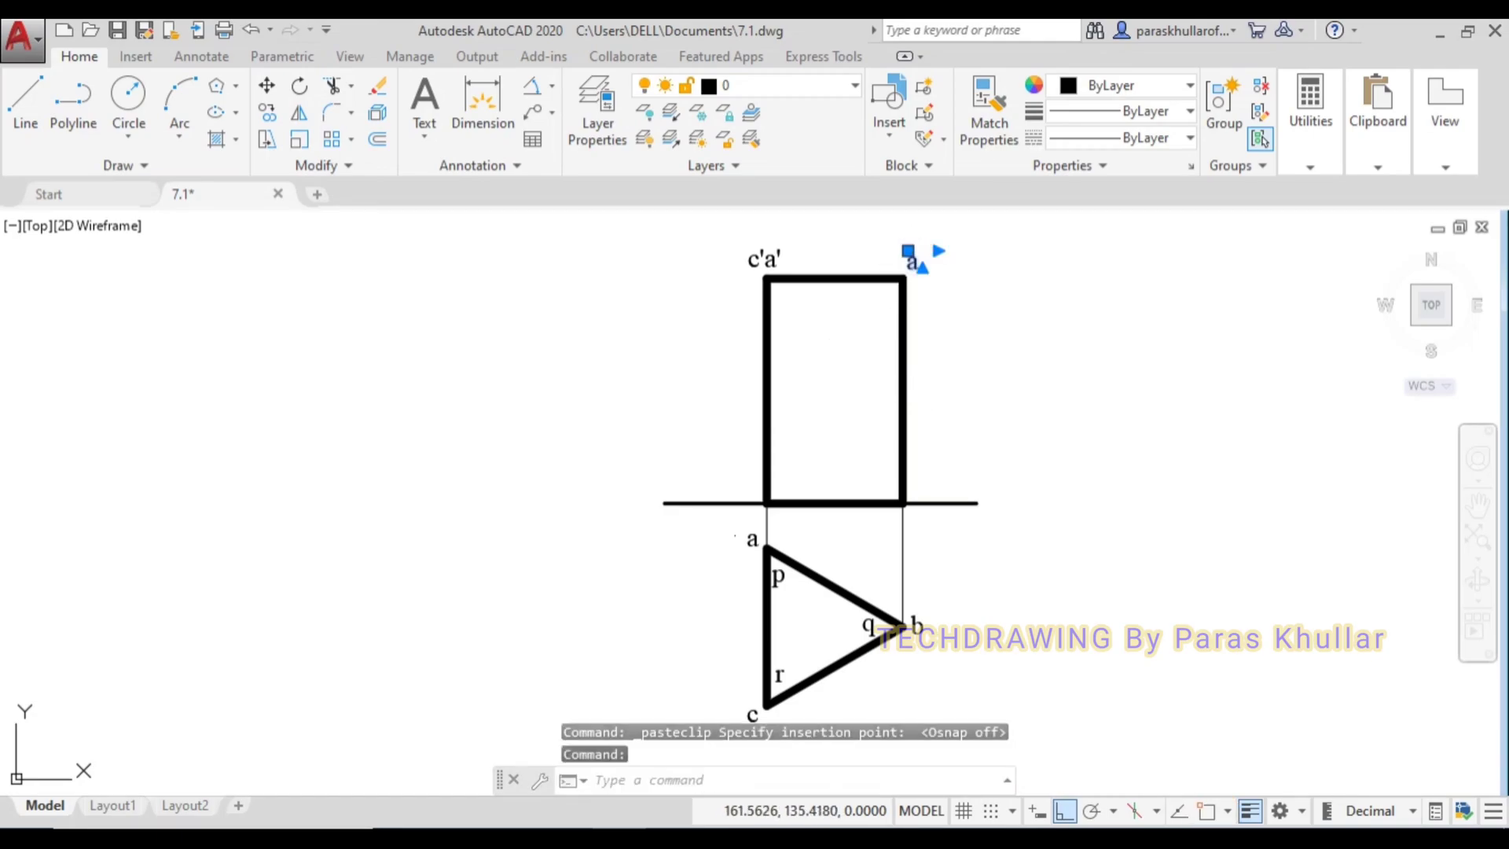
{"action": "left_click_drag", "start_coordinate": [915, 265], "coordinate": [900, 264]}
{"action": "type", "text": "b"}
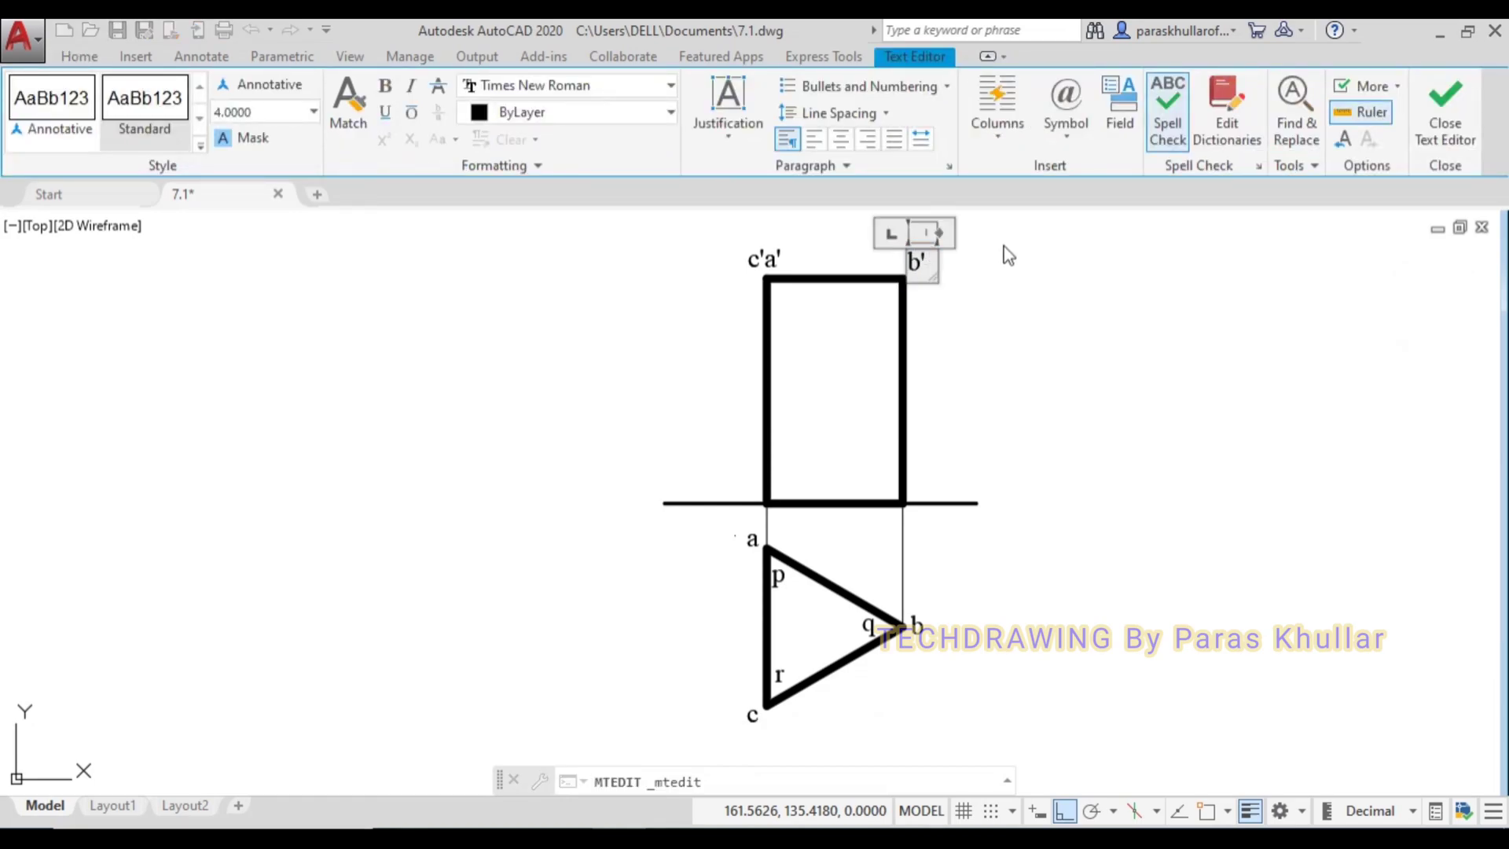
{"action": "left_click", "coordinate": [1021, 296]}
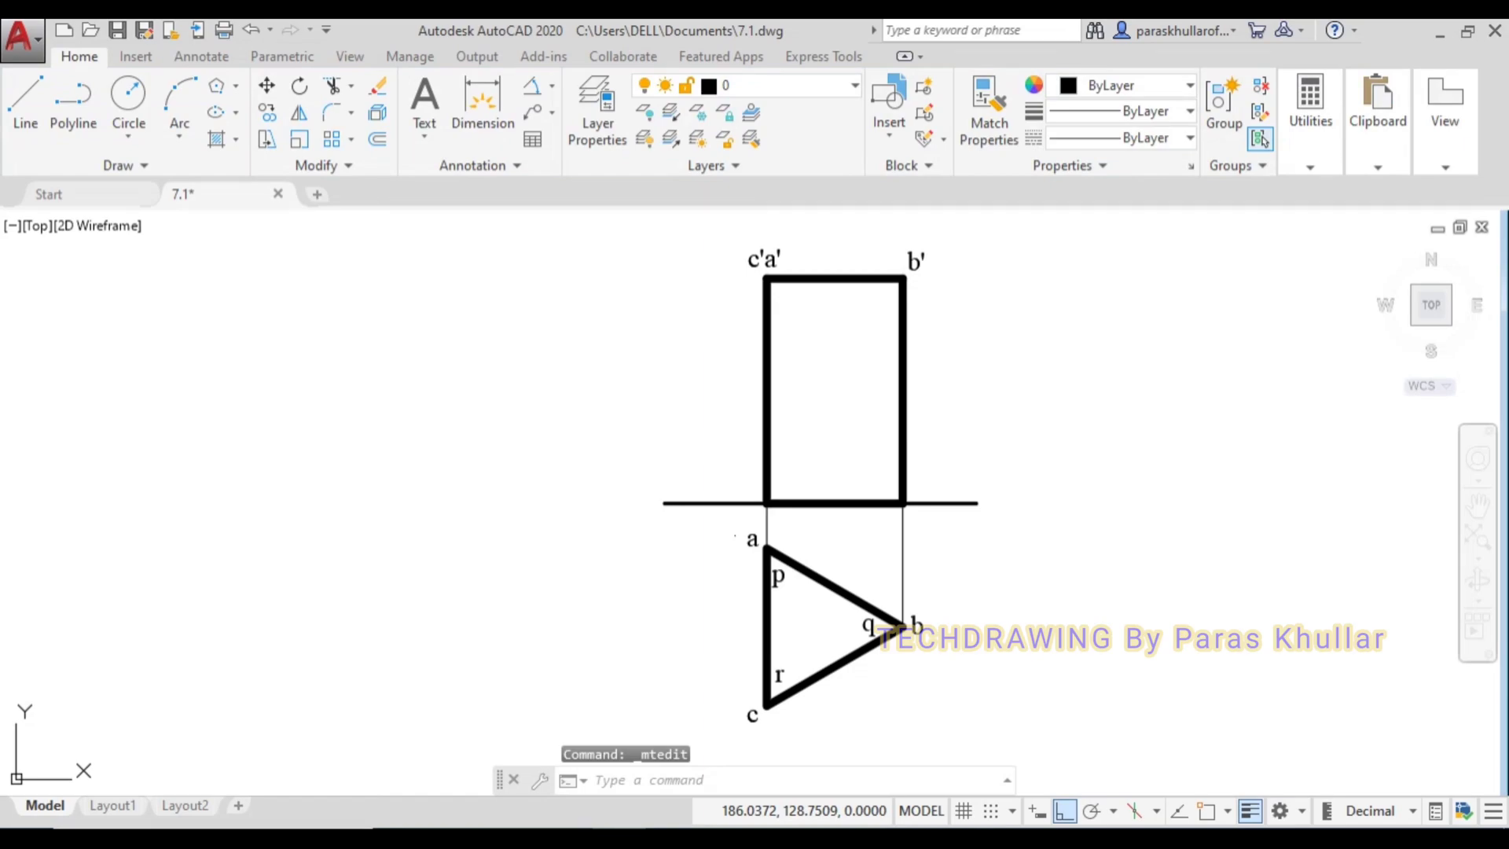
Label the base corners on the XY line r'p' and q', then deselect.
{"action": "key", "text": "ctrl+v"}
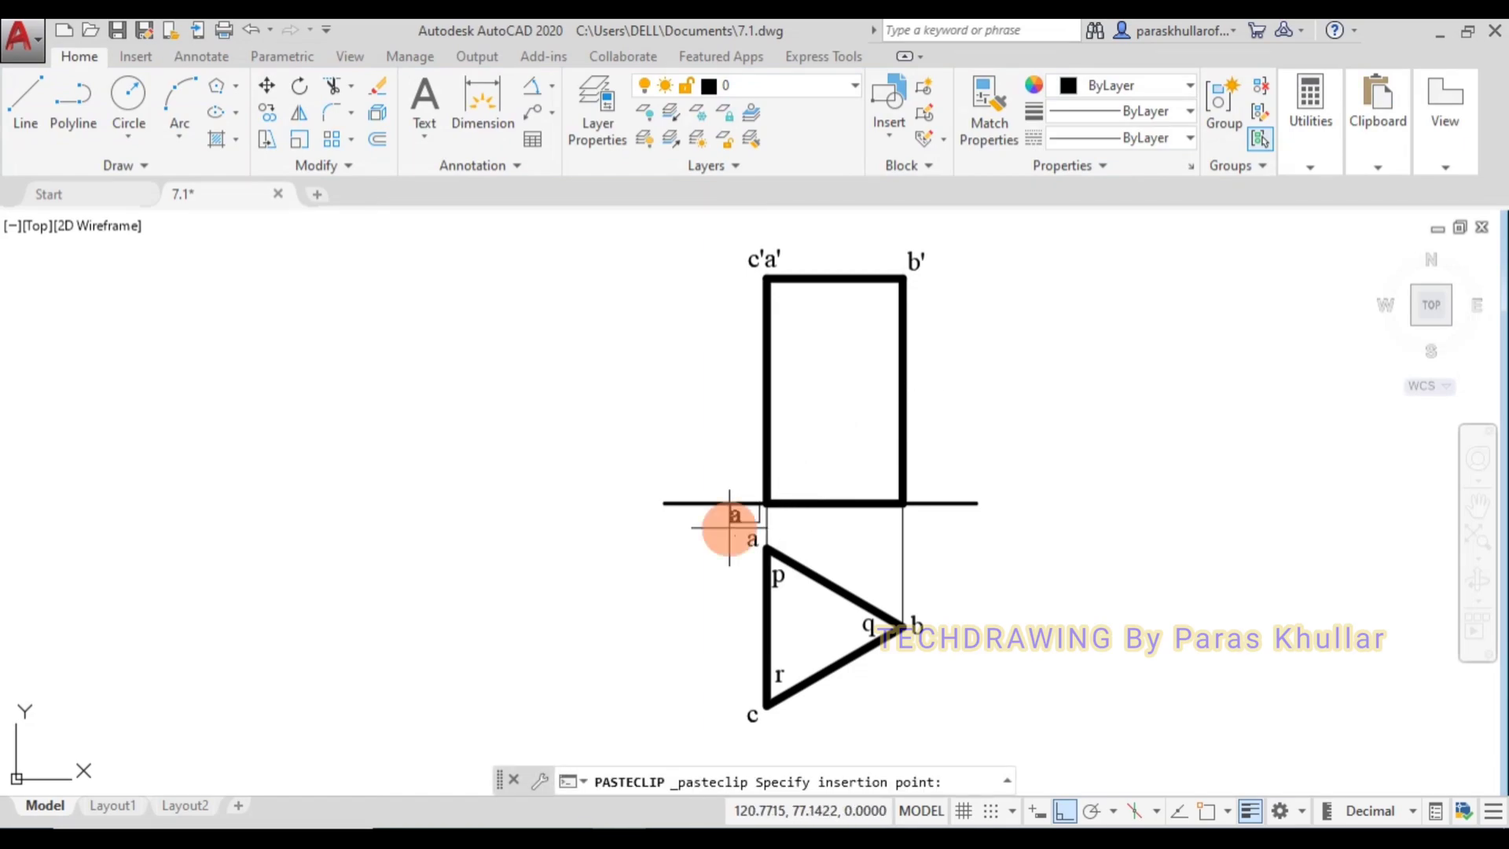
{"action": "left_click", "coordinate": [729, 516]}
{"action": "left_click", "coordinate": [733, 510]}
{"action": "double_click", "coordinate": [738, 516]}
{"action": "type", "text": "r"}
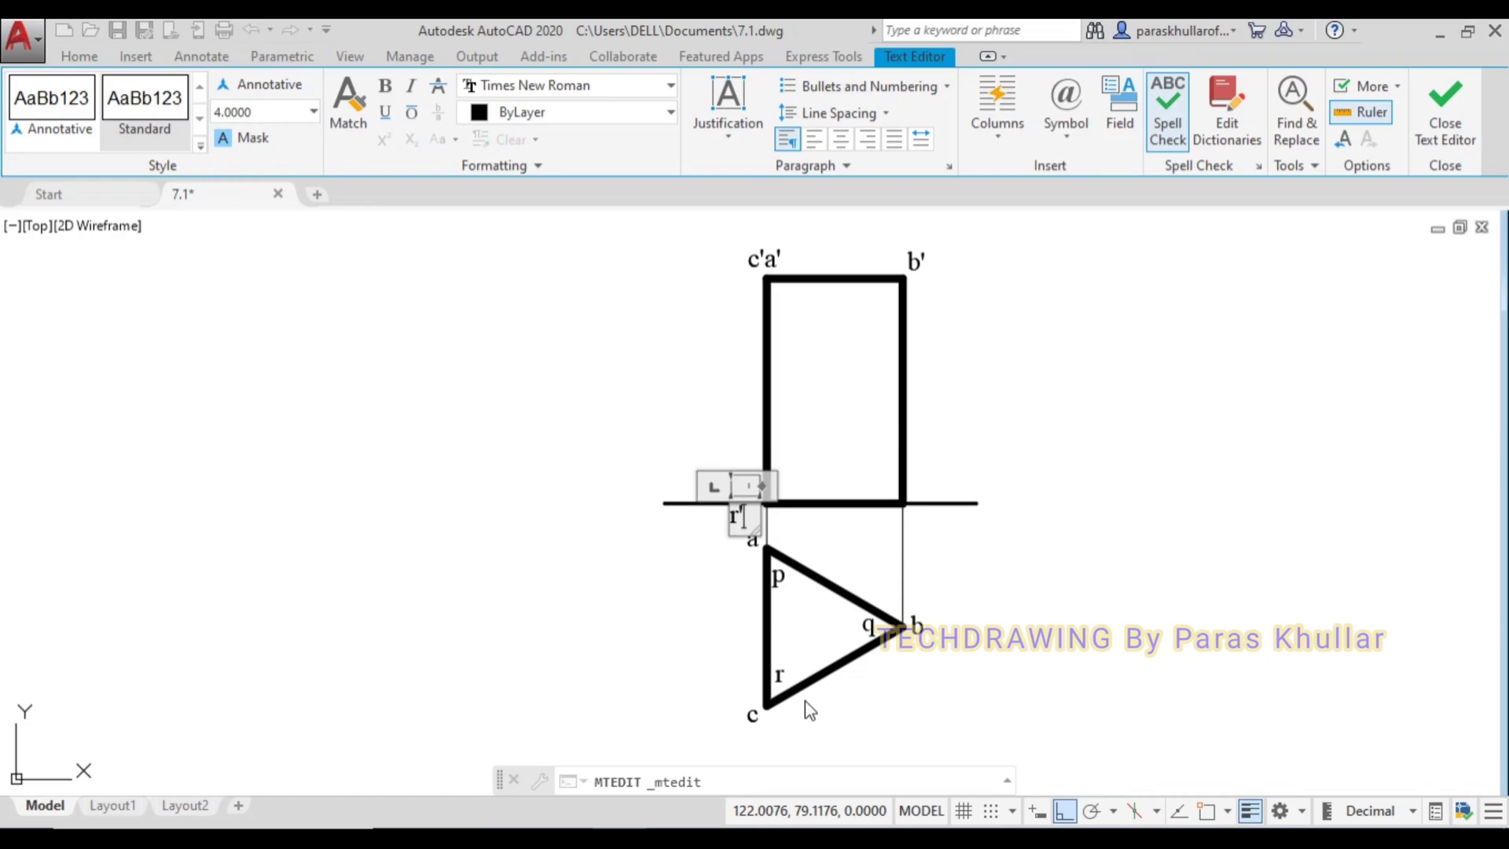
{"action": "type", "text": "'p'"}
{"action": "left_click", "coordinate": [1037, 565]}
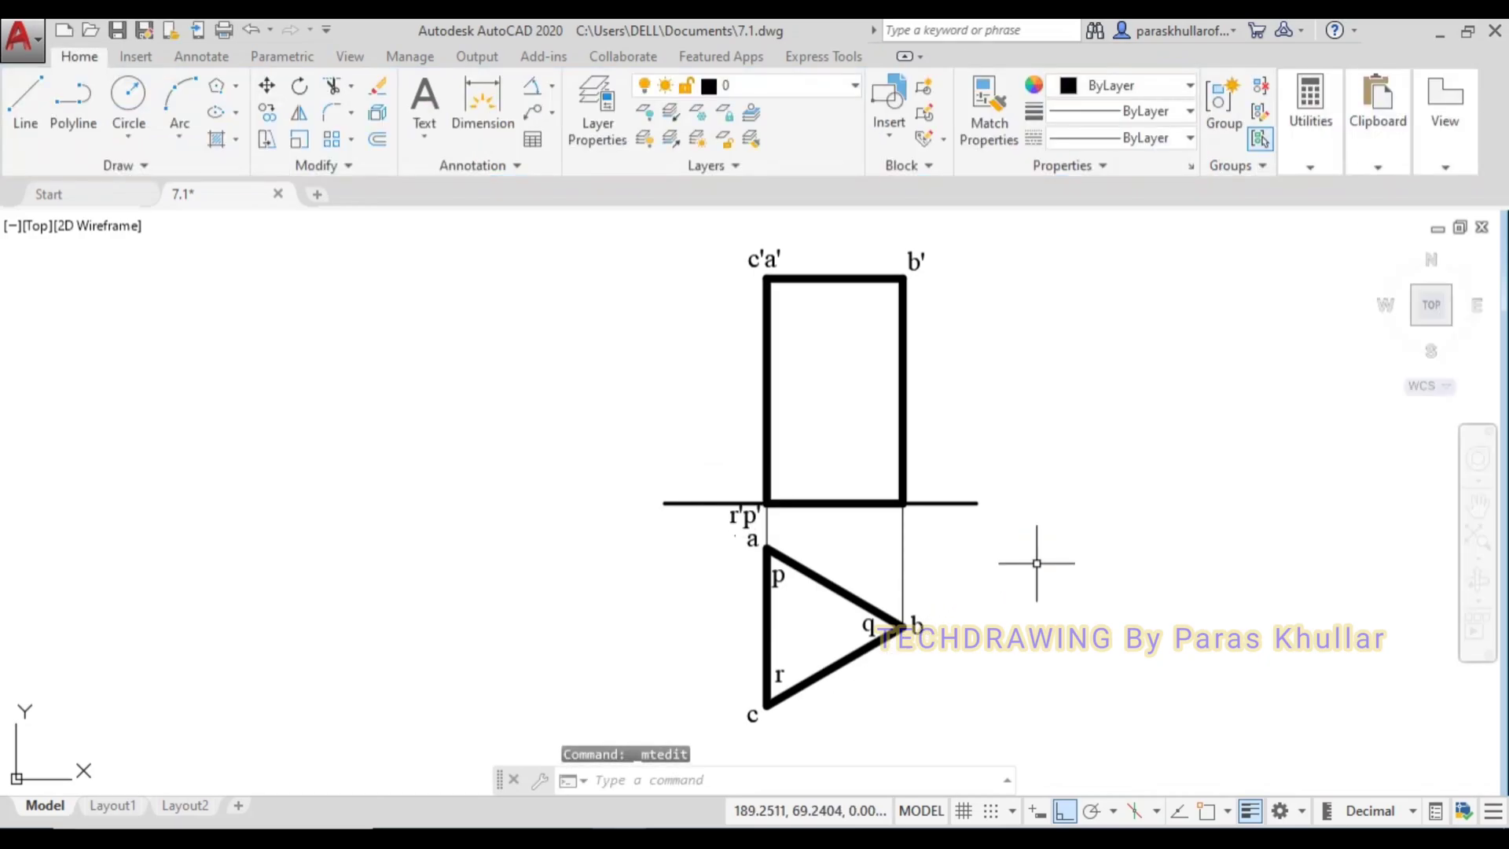
{"action": "key", "text": "ctrl+v"}
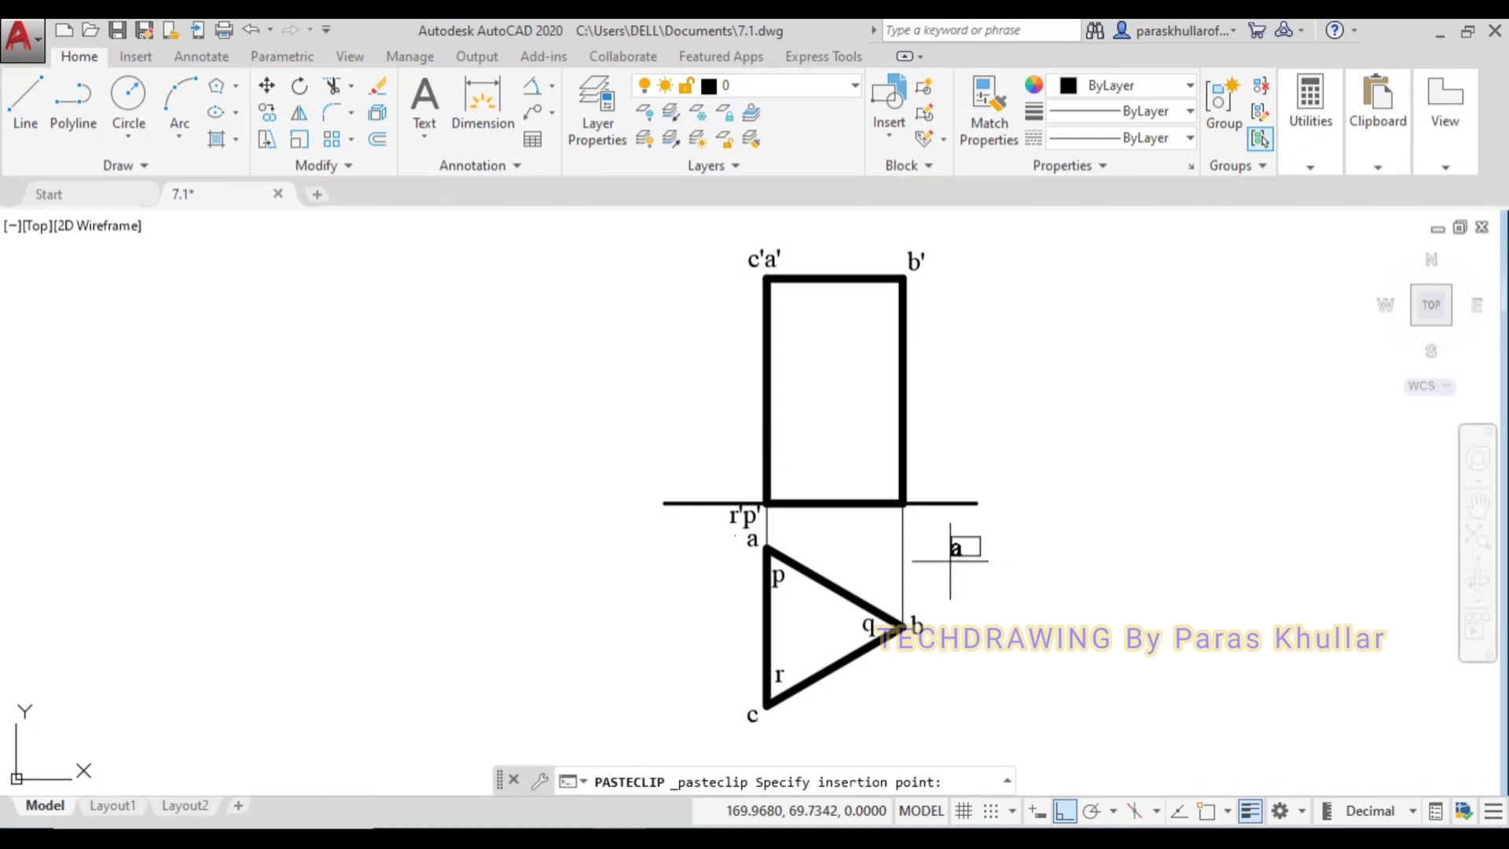
{"action": "left_click", "coordinate": [909, 521]}
{"action": "left_click", "coordinate": [910, 518]}
{"action": "double_click", "coordinate": [911, 521]}
{"action": "type", "text": "q'"}
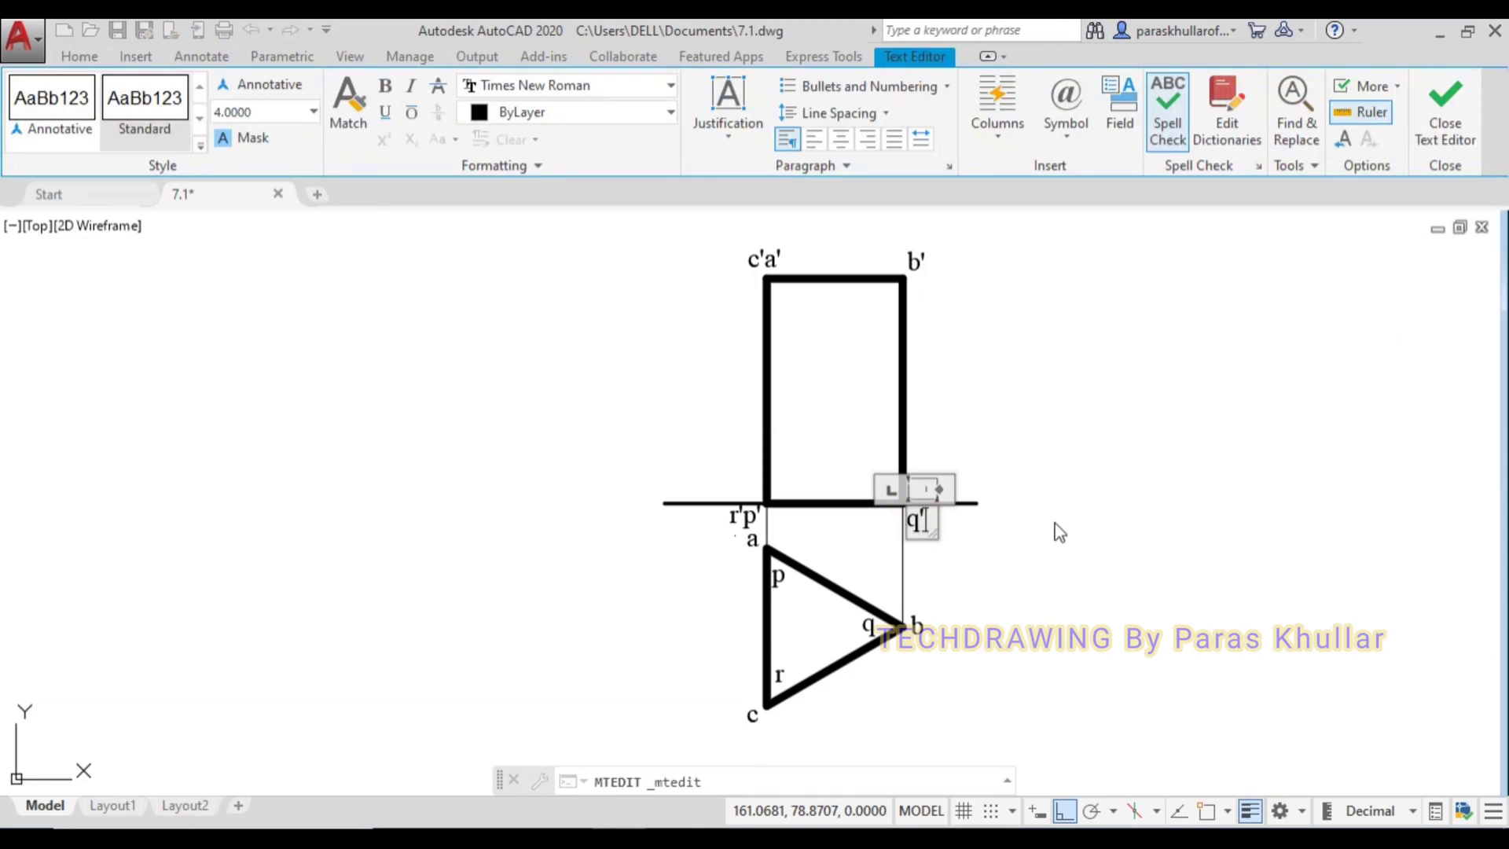
{"action": "left_click", "coordinate": [1102, 478]}
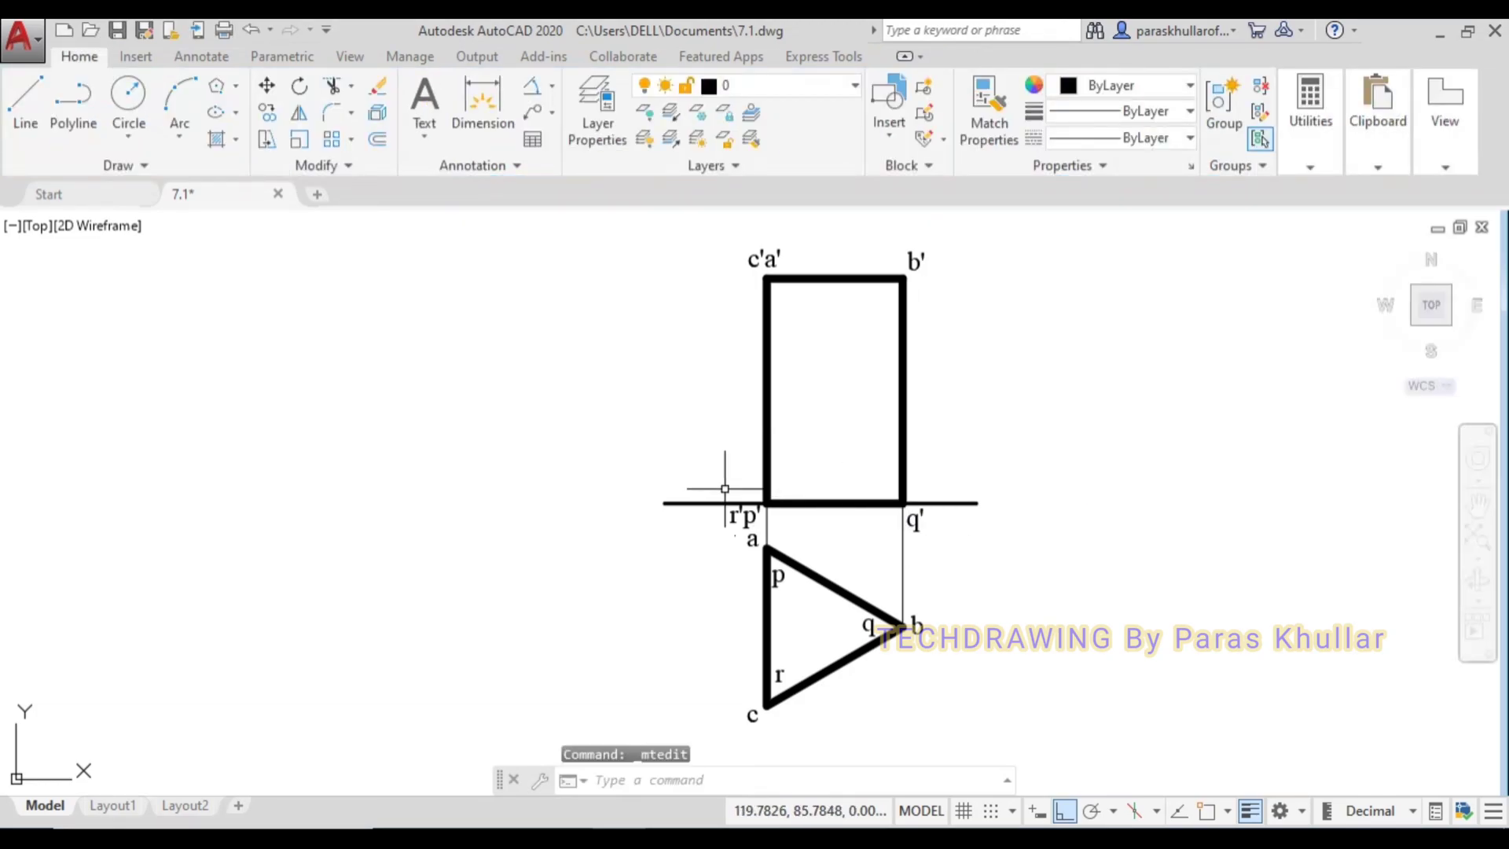
{"action": "left_click", "coordinate": [740, 512]}
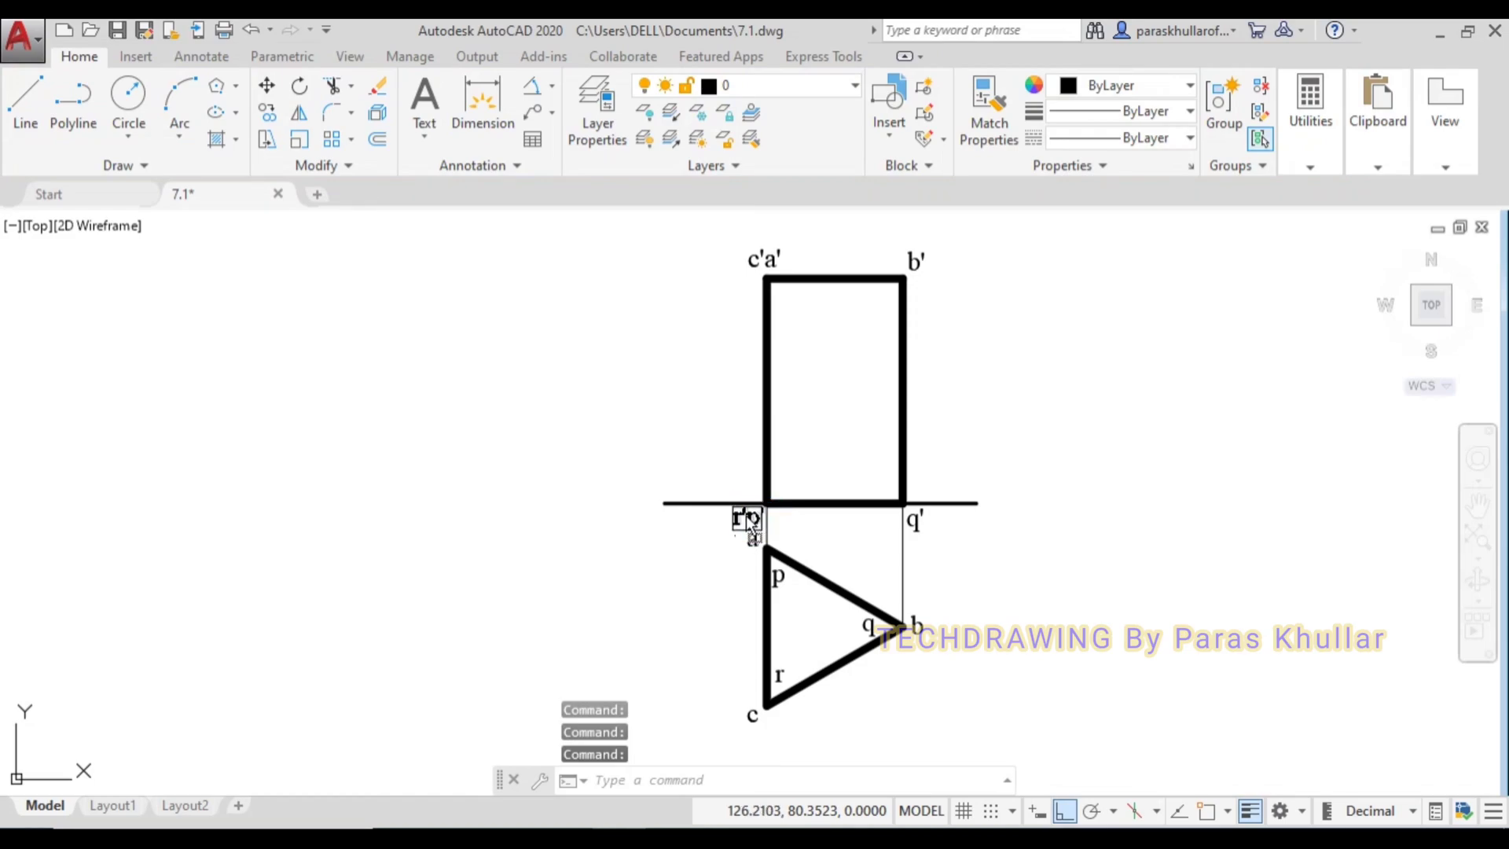
{"action": "key", "text": "Escape"}
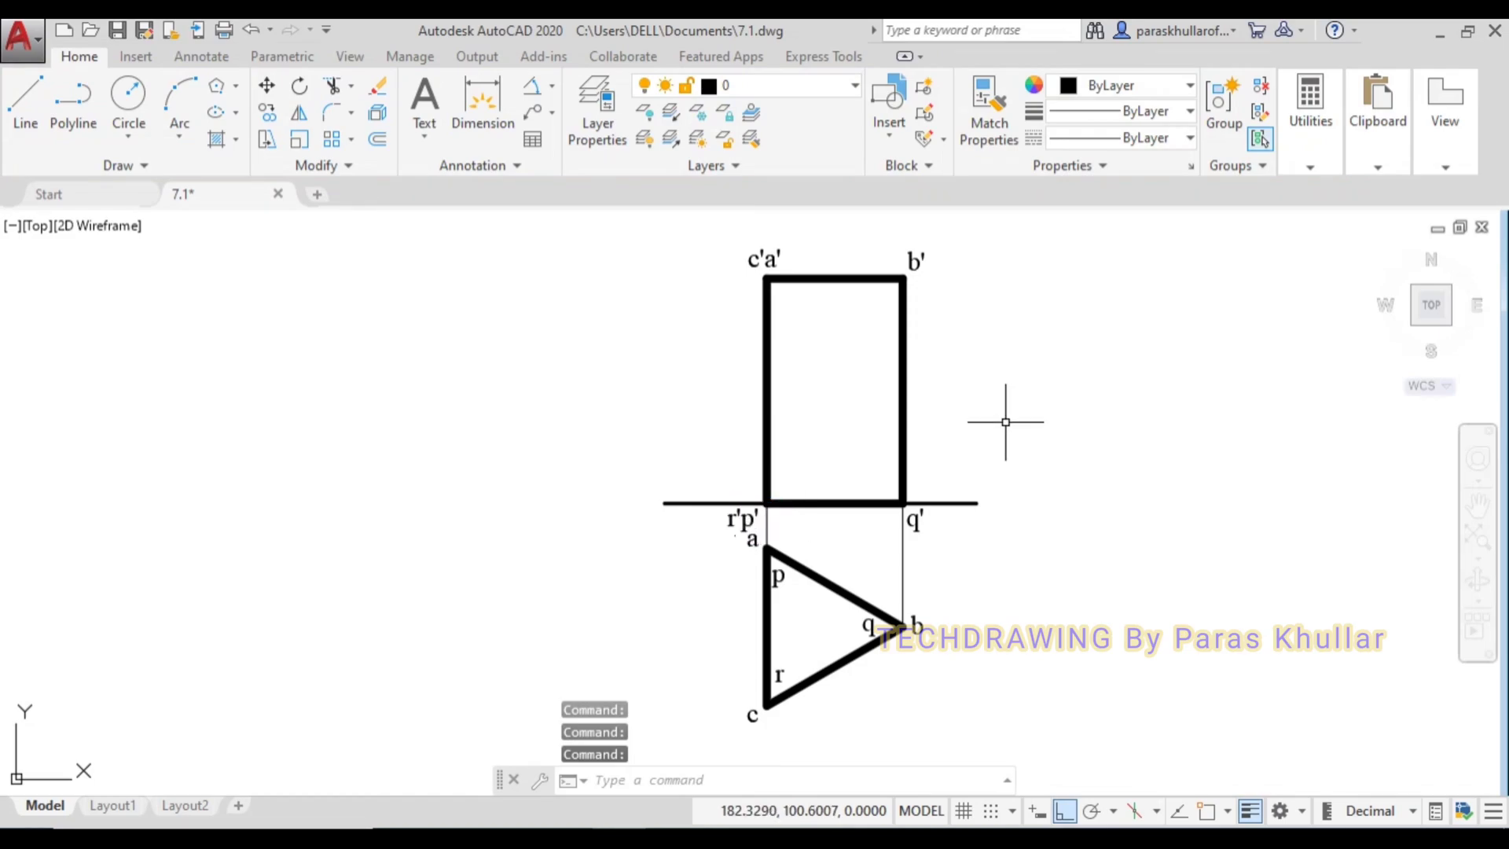
With Osnap on, add a 35 linear dimension from a to c, left of the triangle.
{"action": "left_click", "coordinate": [749, 537]}
{"action": "key", "text": "Escape"}
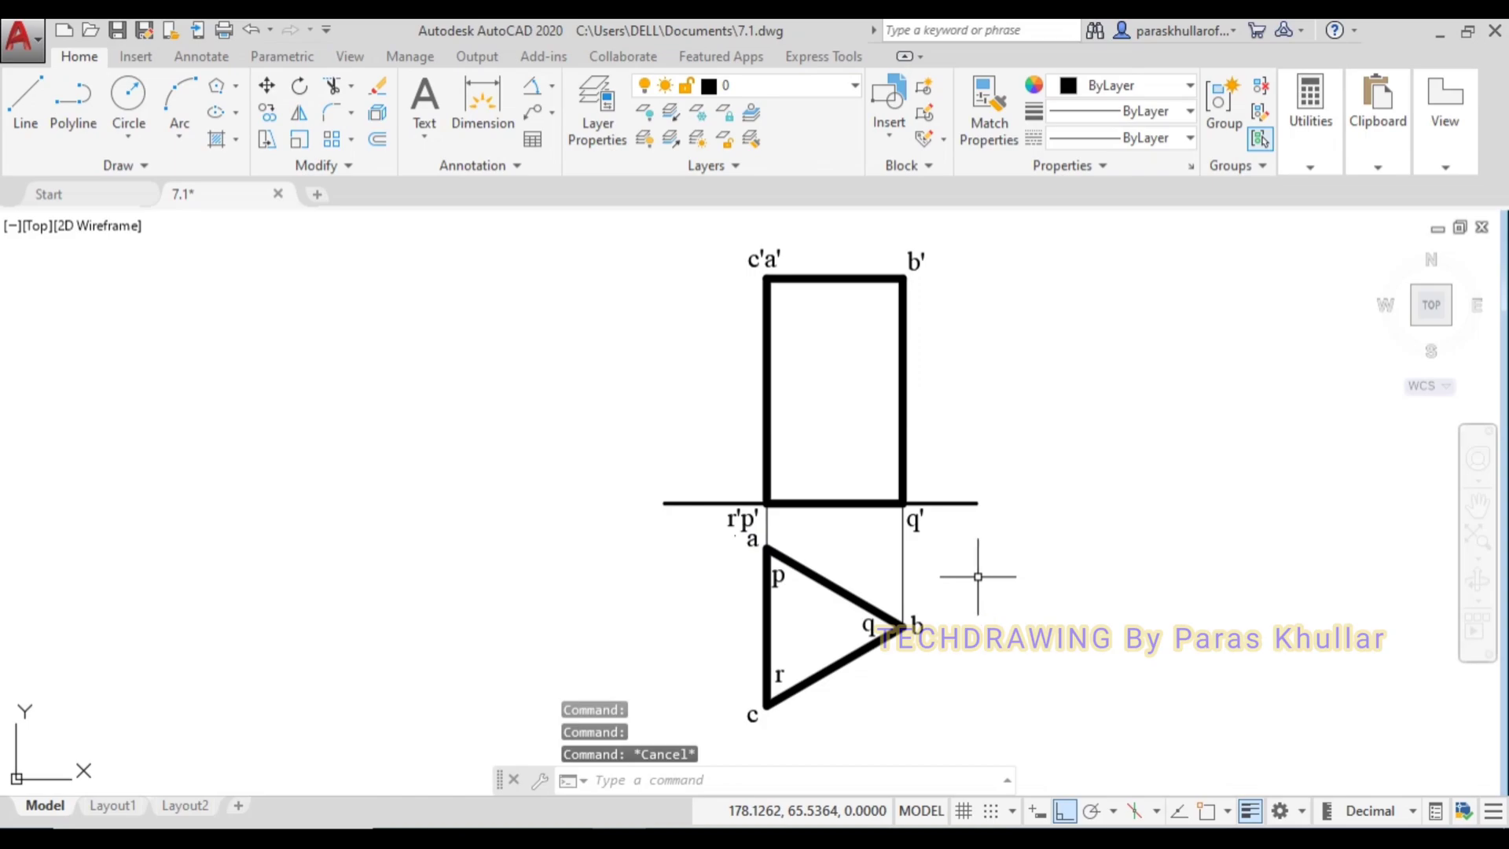
{"action": "left_click", "coordinate": [550, 86]}
{"action": "left_click", "coordinate": [571, 122]}
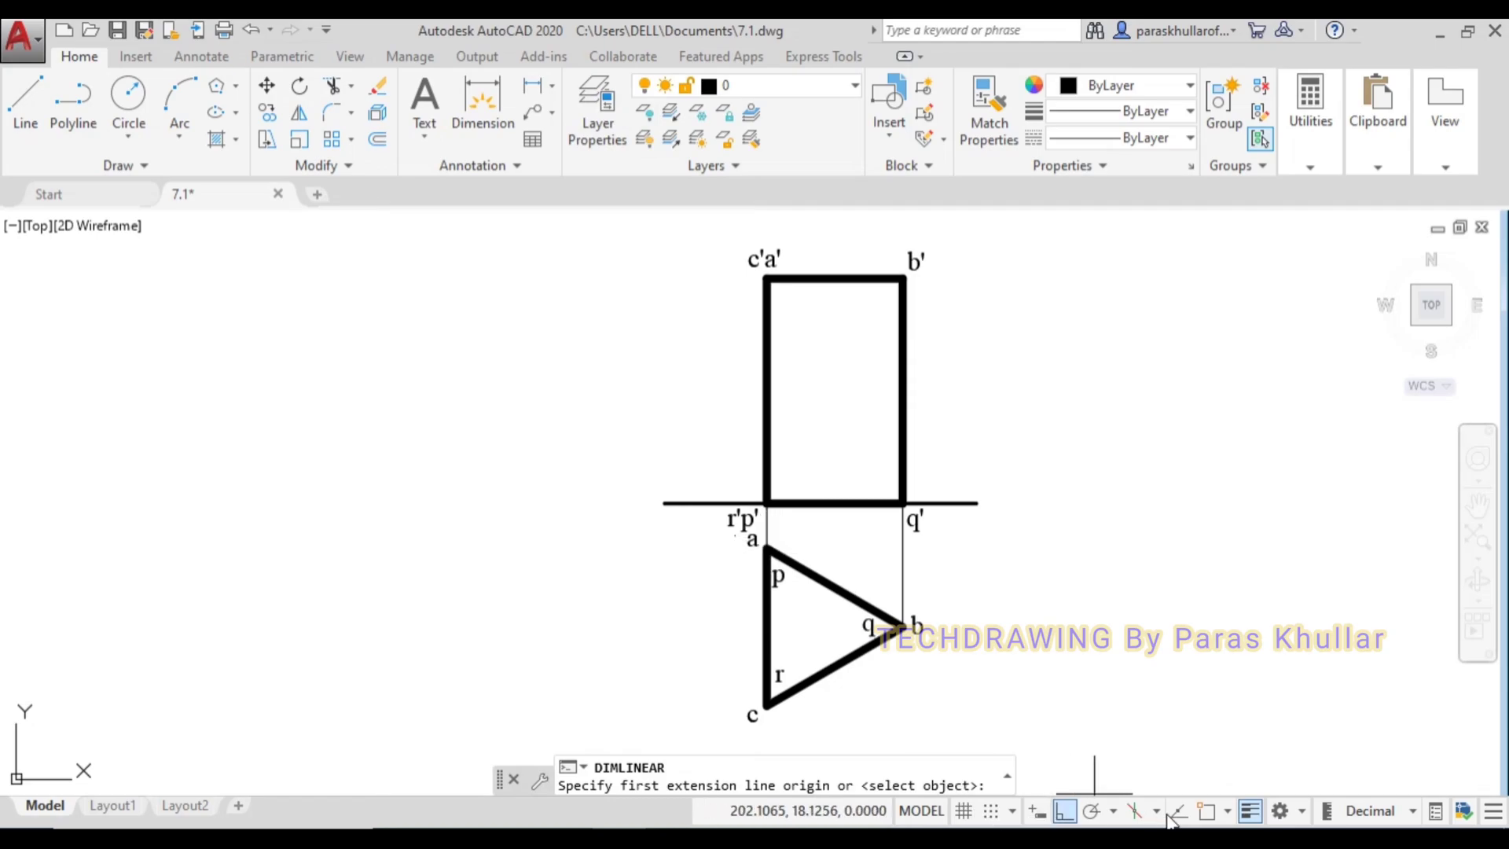
{"action": "left_click", "coordinate": [1206, 814]}
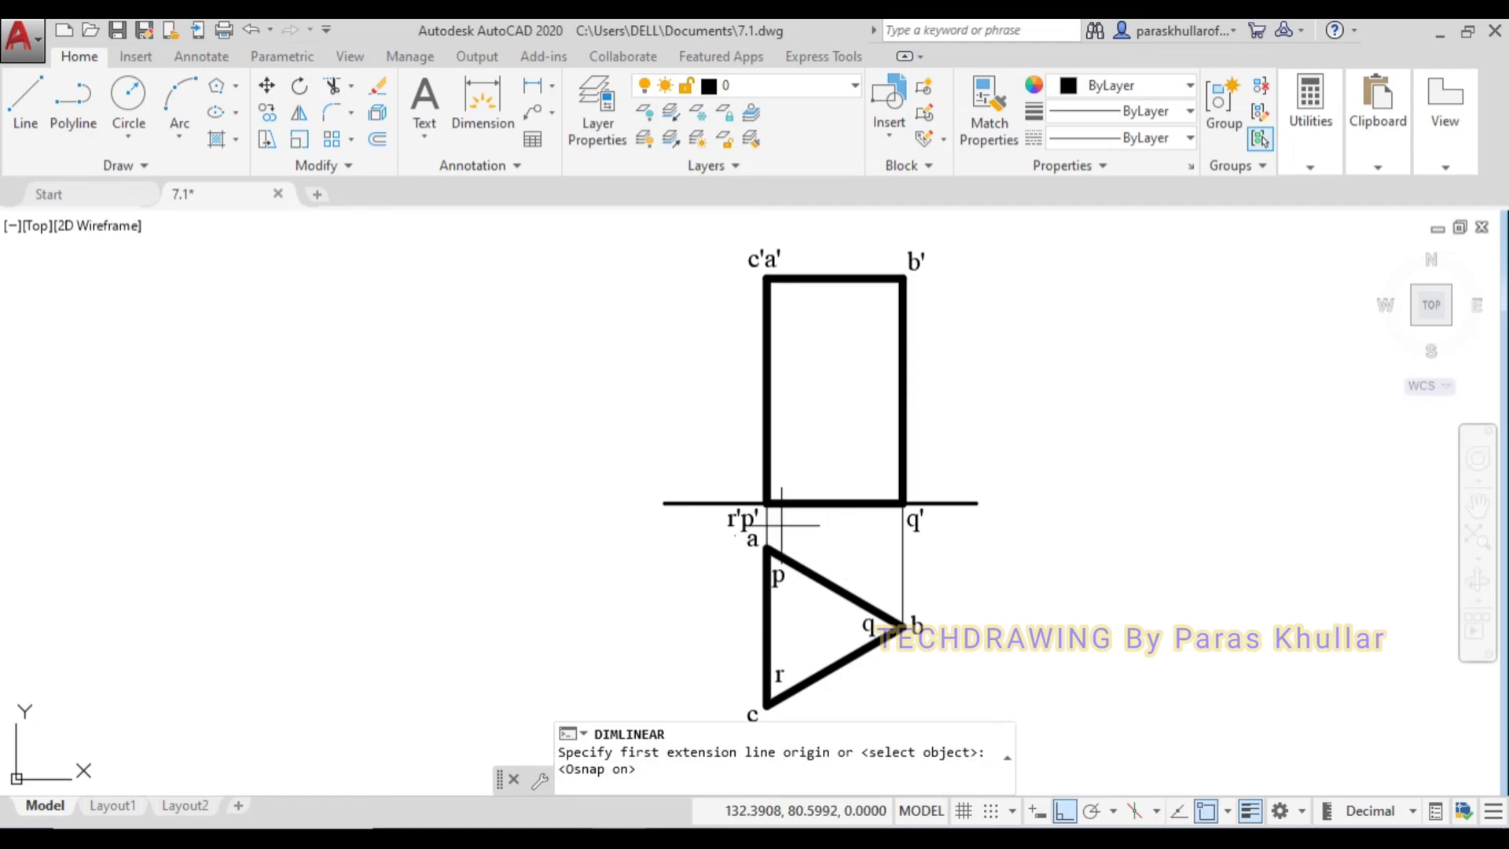
{"action": "left_click", "coordinate": [767, 549]}
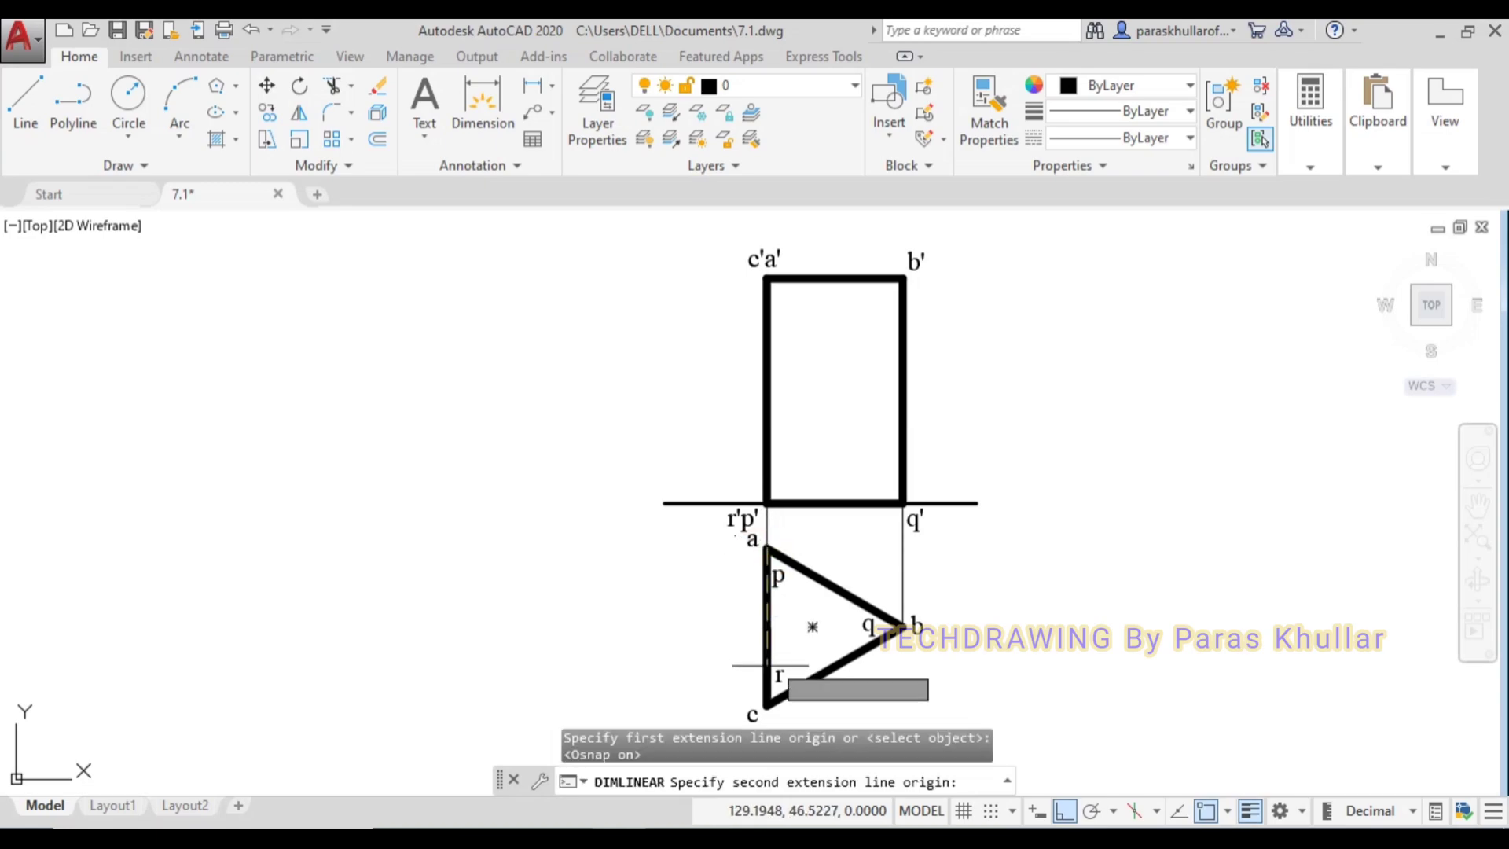
{"action": "left_click", "coordinate": [766, 705]}
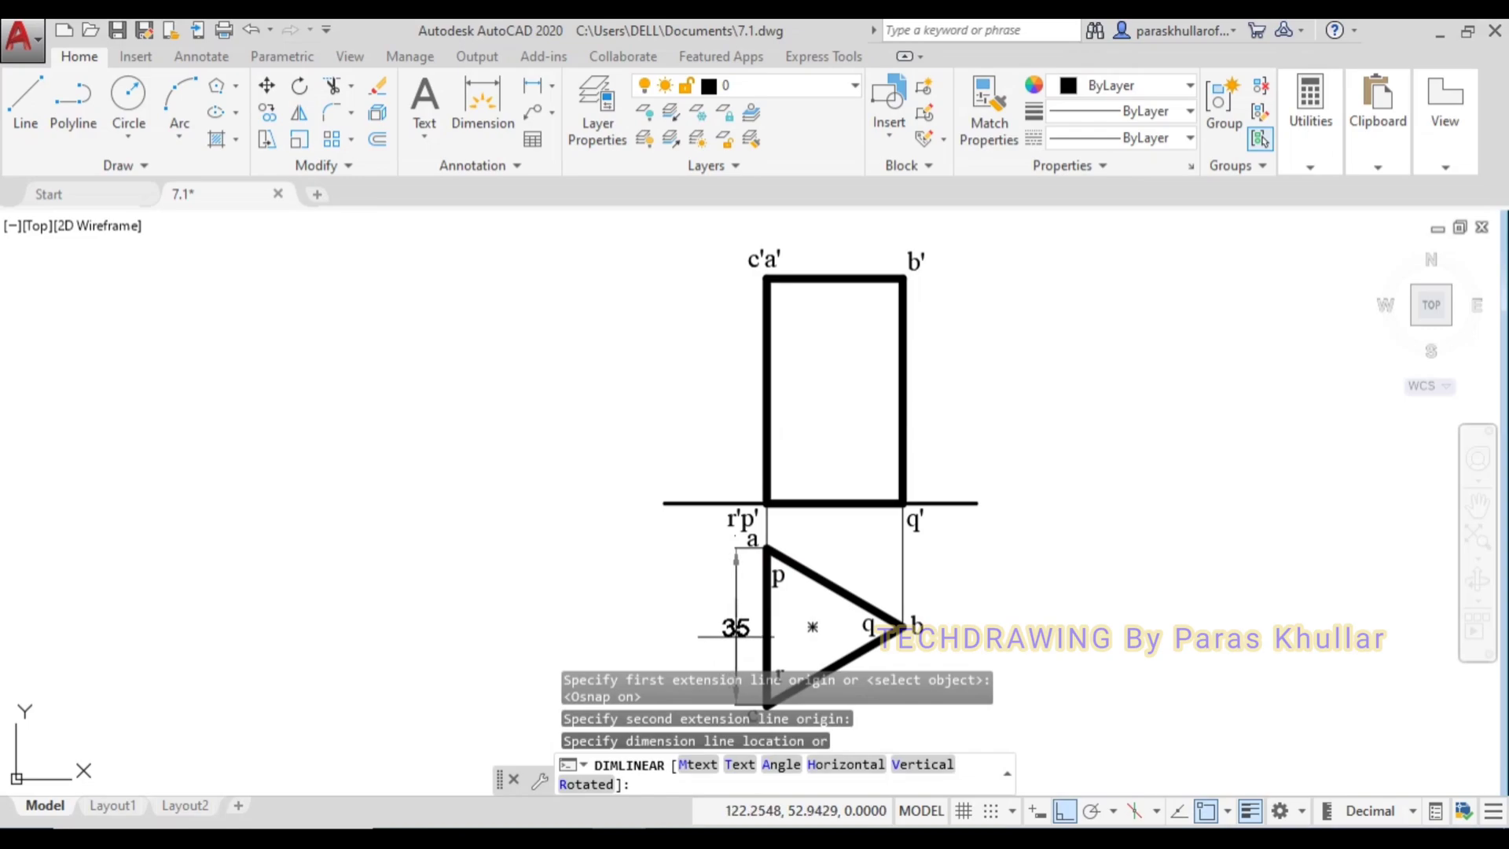
{"action": "left_click", "coordinate": [740, 637]}
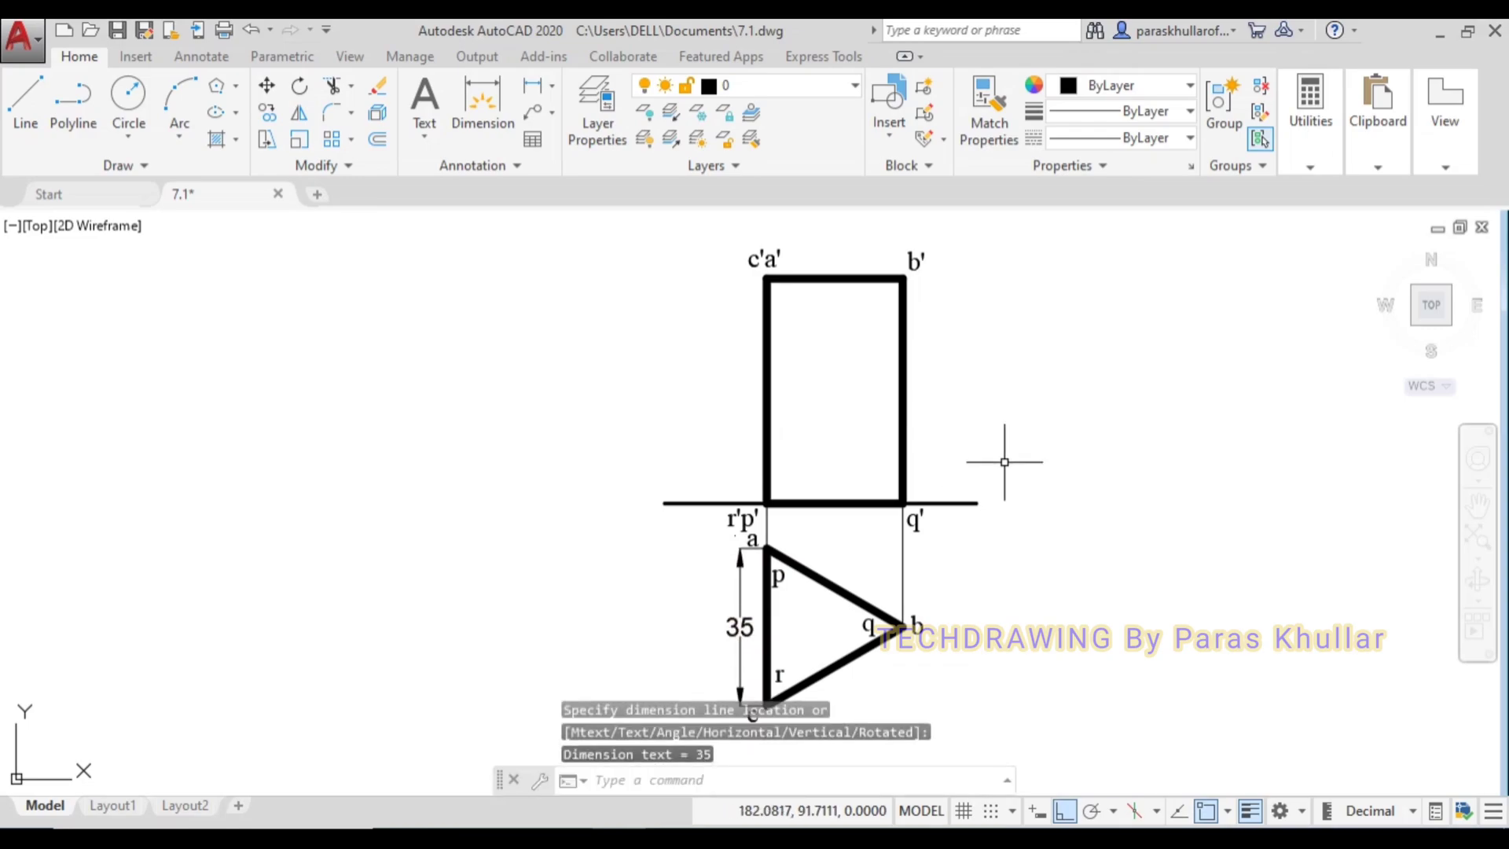
Repeat the linear dimension to add 50 from c'a' to r'p', left of the rectangle.
{"action": "right_click", "coordinate": [1021, 292]}
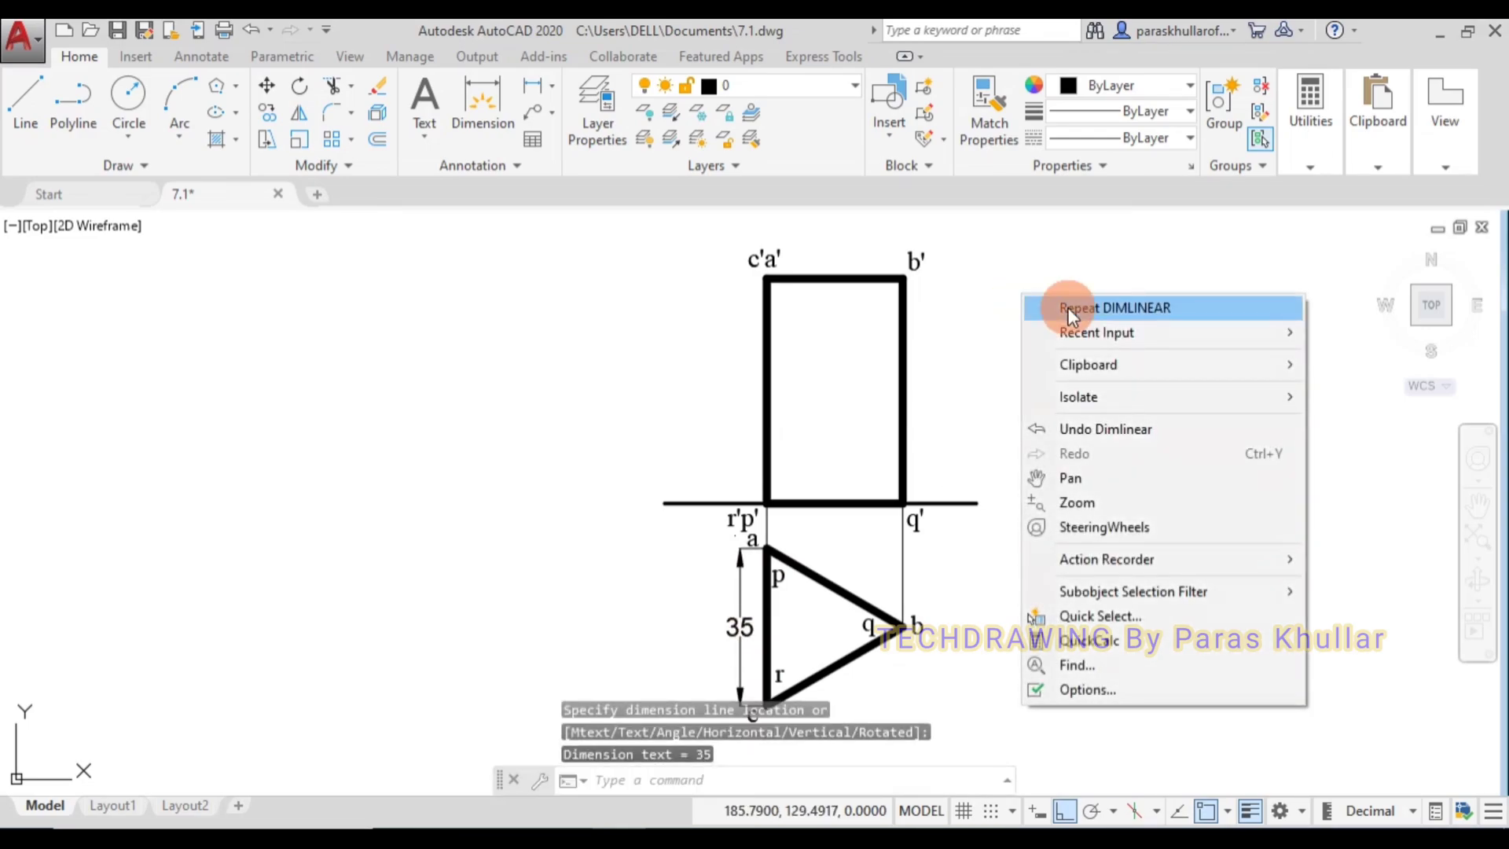
{"action": "left_click", "coordinate": [1069, 309]}
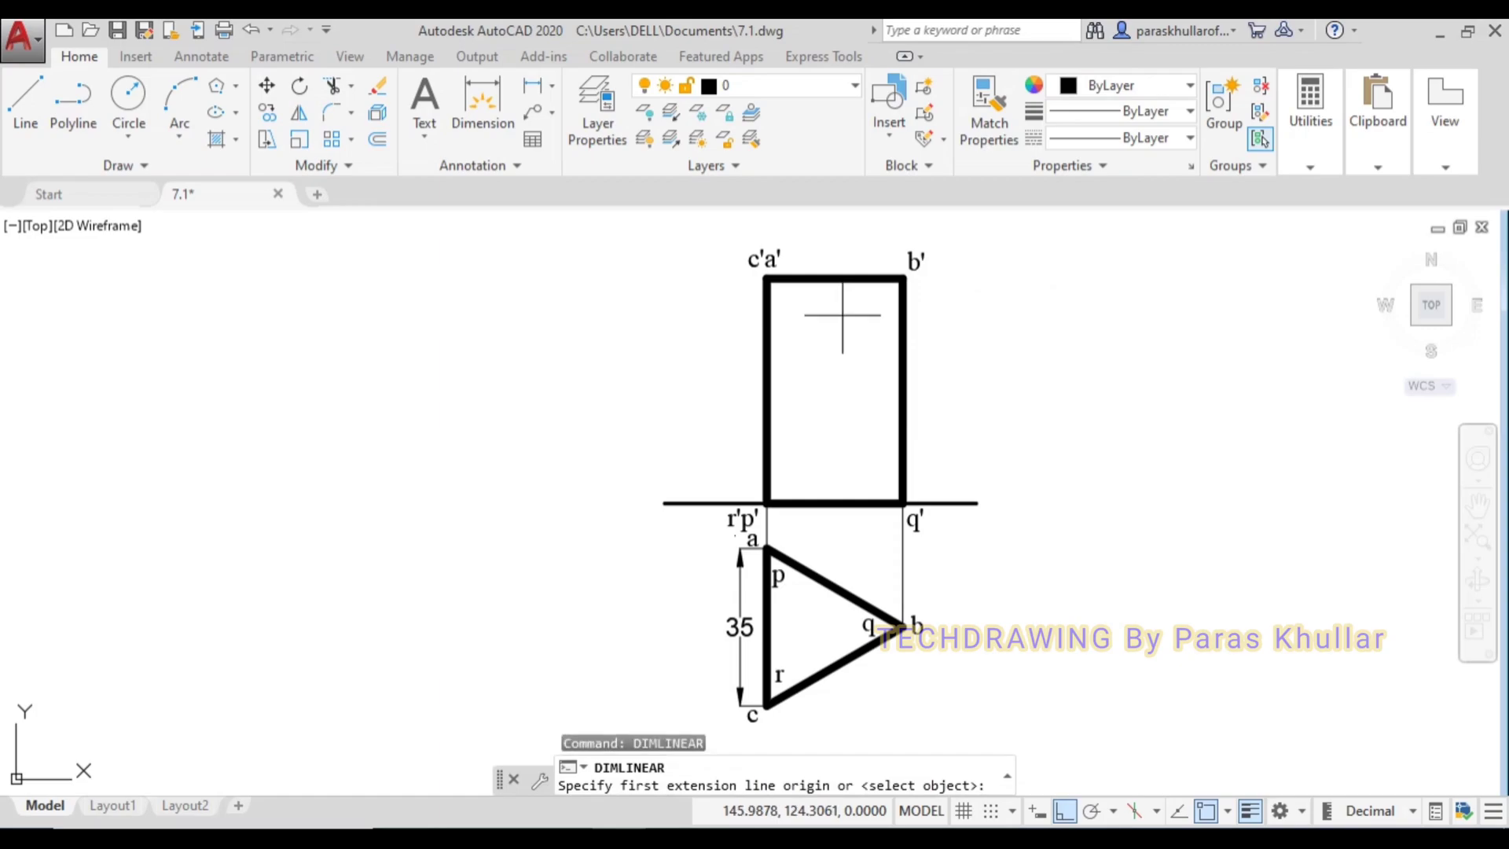
{"action": "left_click", "coordinate": [766, 276]}
{"action": "left_click", "coordinate": [768, 504]}
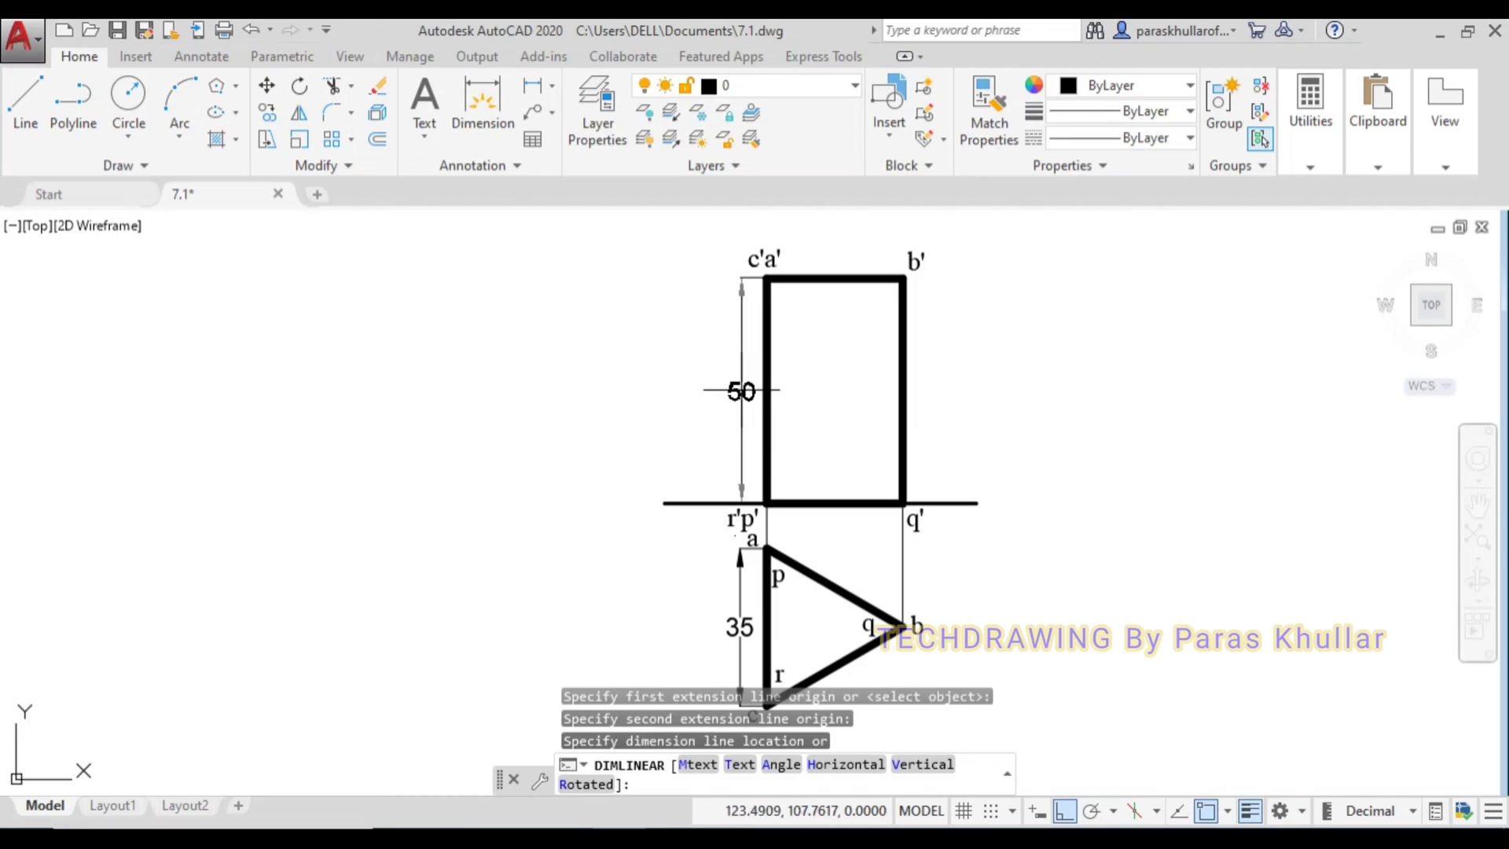
{"action": "left_click", "coordinate": [739, 390]}
{"action": "key", "text": "Escape"}
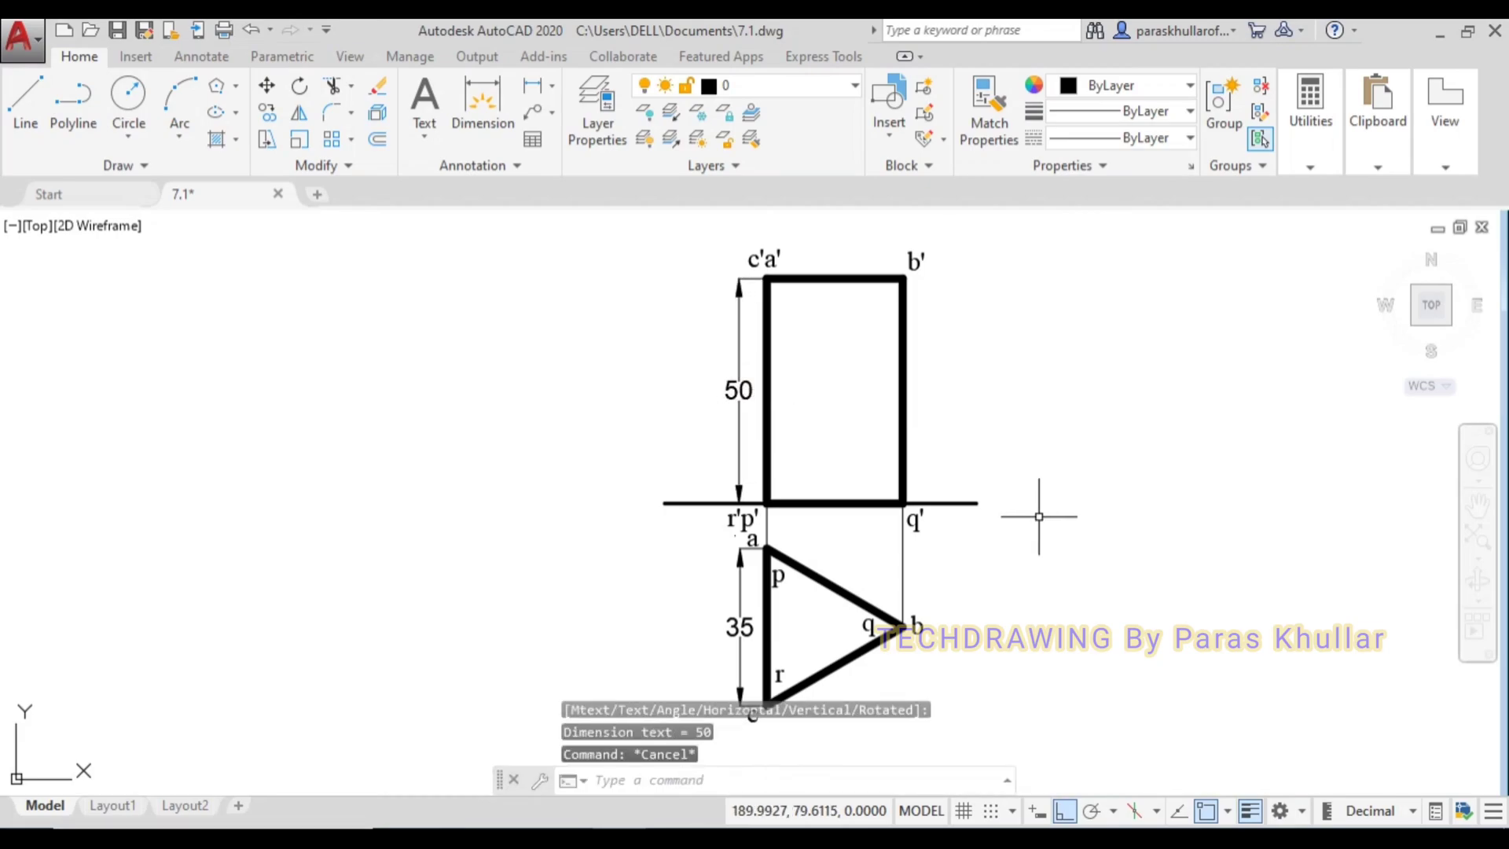
Paste the copied letter at the XY line's left end and change it to X.
{"action": "middle_click_drag", "start_coordinate": [1051, 479], "coordinate": [1133, 482]}
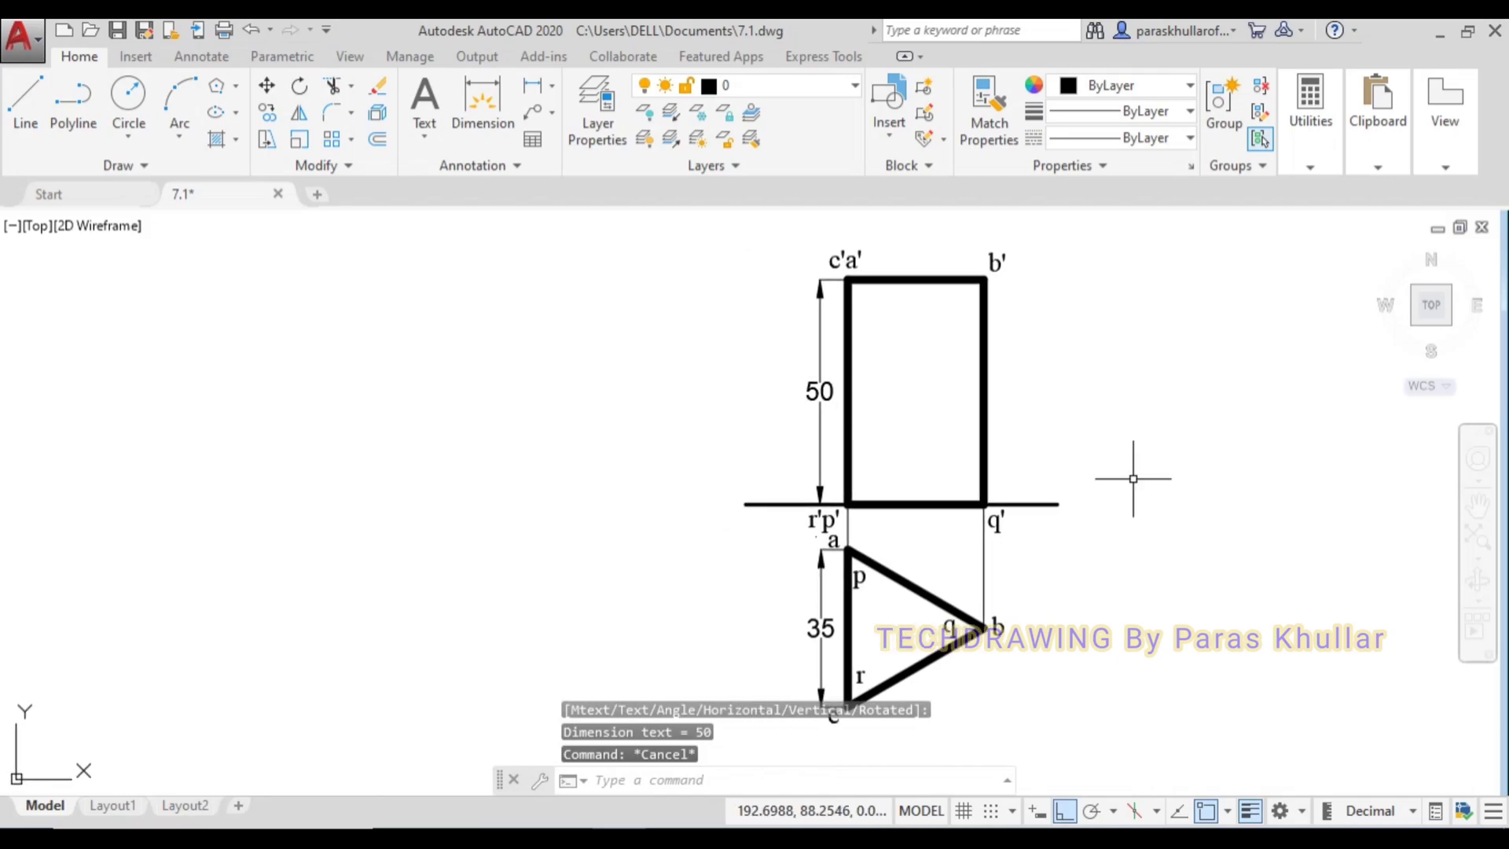
{"action": "key", "text": "ctrl+v"}
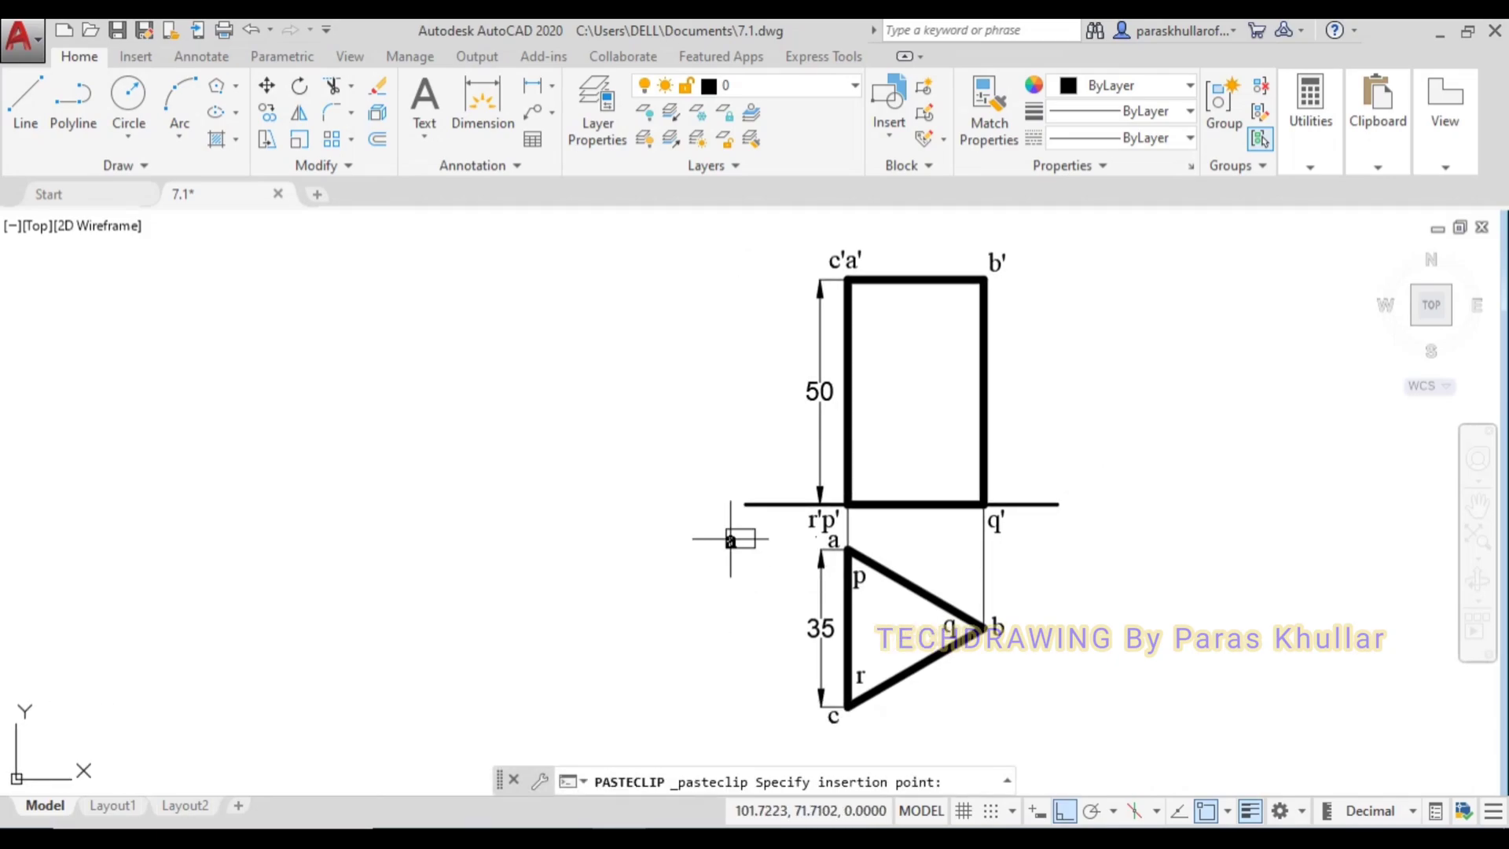
{"action": "left_click", "coordinate": [727, 514]}
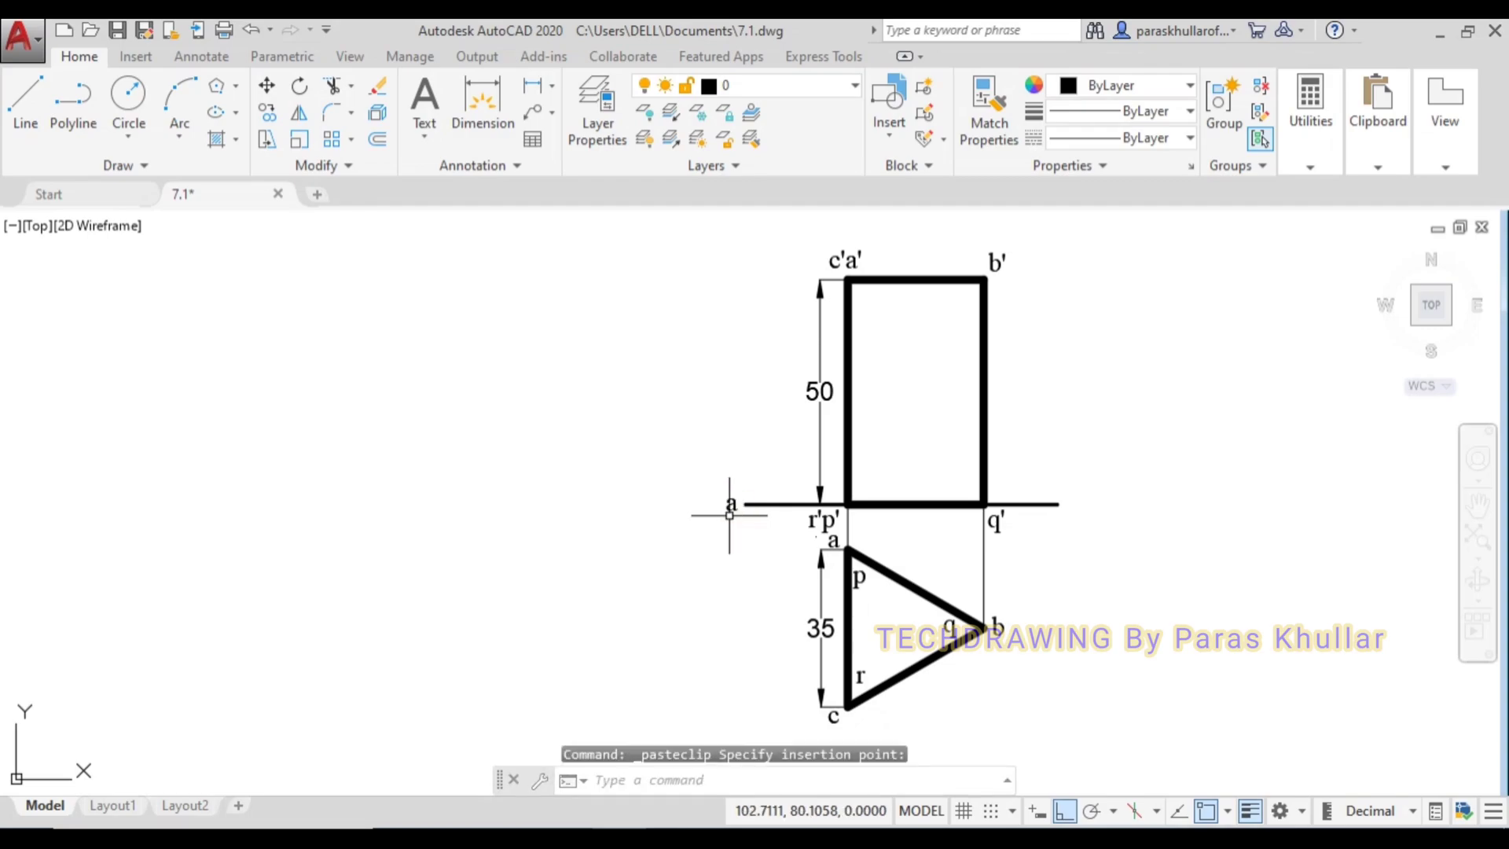
{"action": "double_click", "coordinate": [731, 508]}
{"action": "left_click_drag", "start_coordinate": [734, 507], "coordinate": [716, 521]}
{"action": "left_click", "coordinate": [1062, 431]}
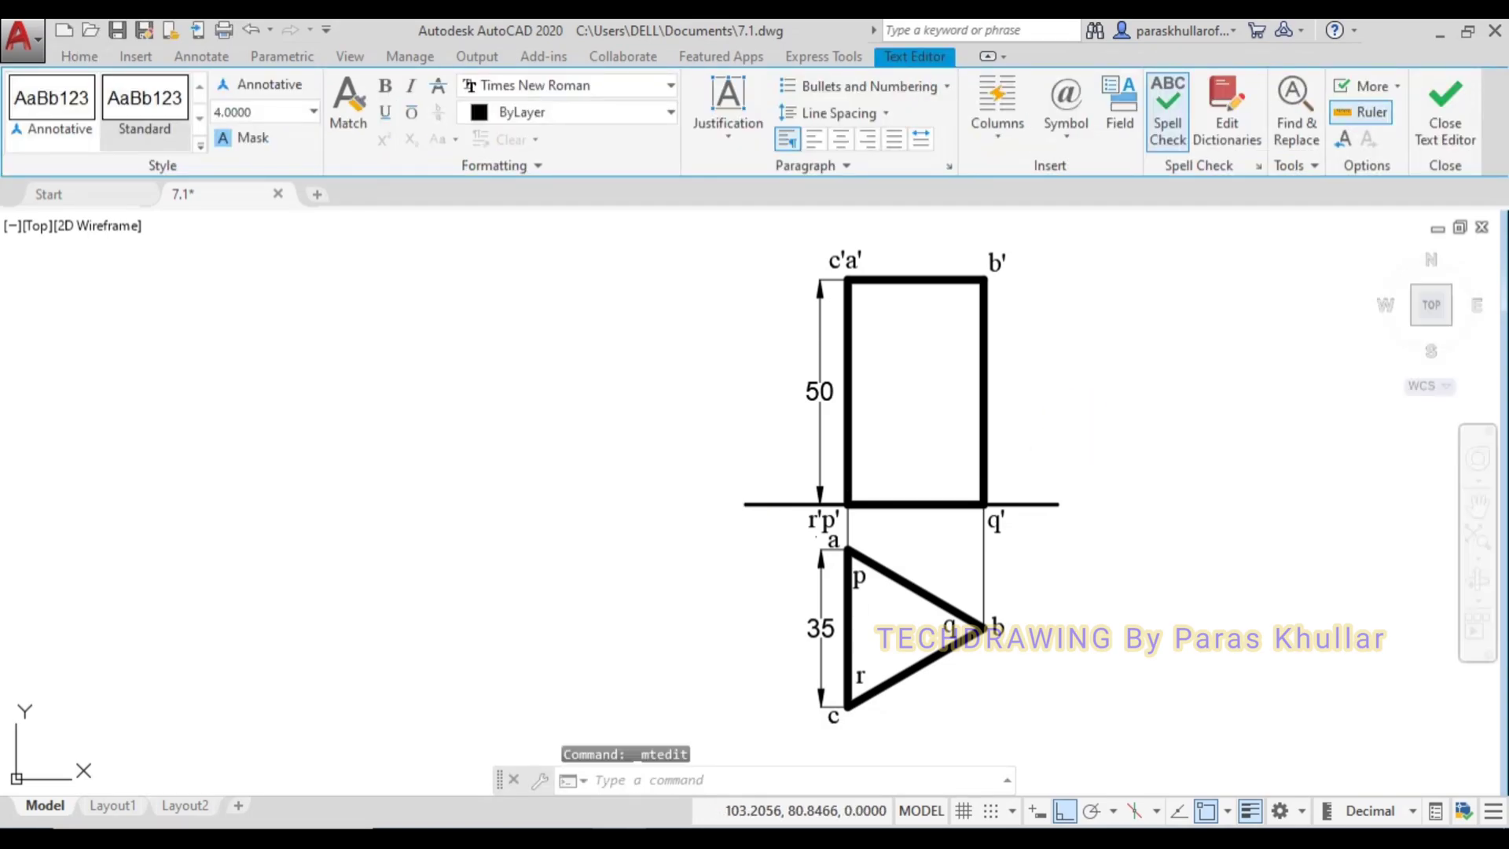
{"action": "type", "text": "X"}
Paste another copy at the XY line's right end and change it to Y.
{"action": "key", "text": "ctrl+v"}
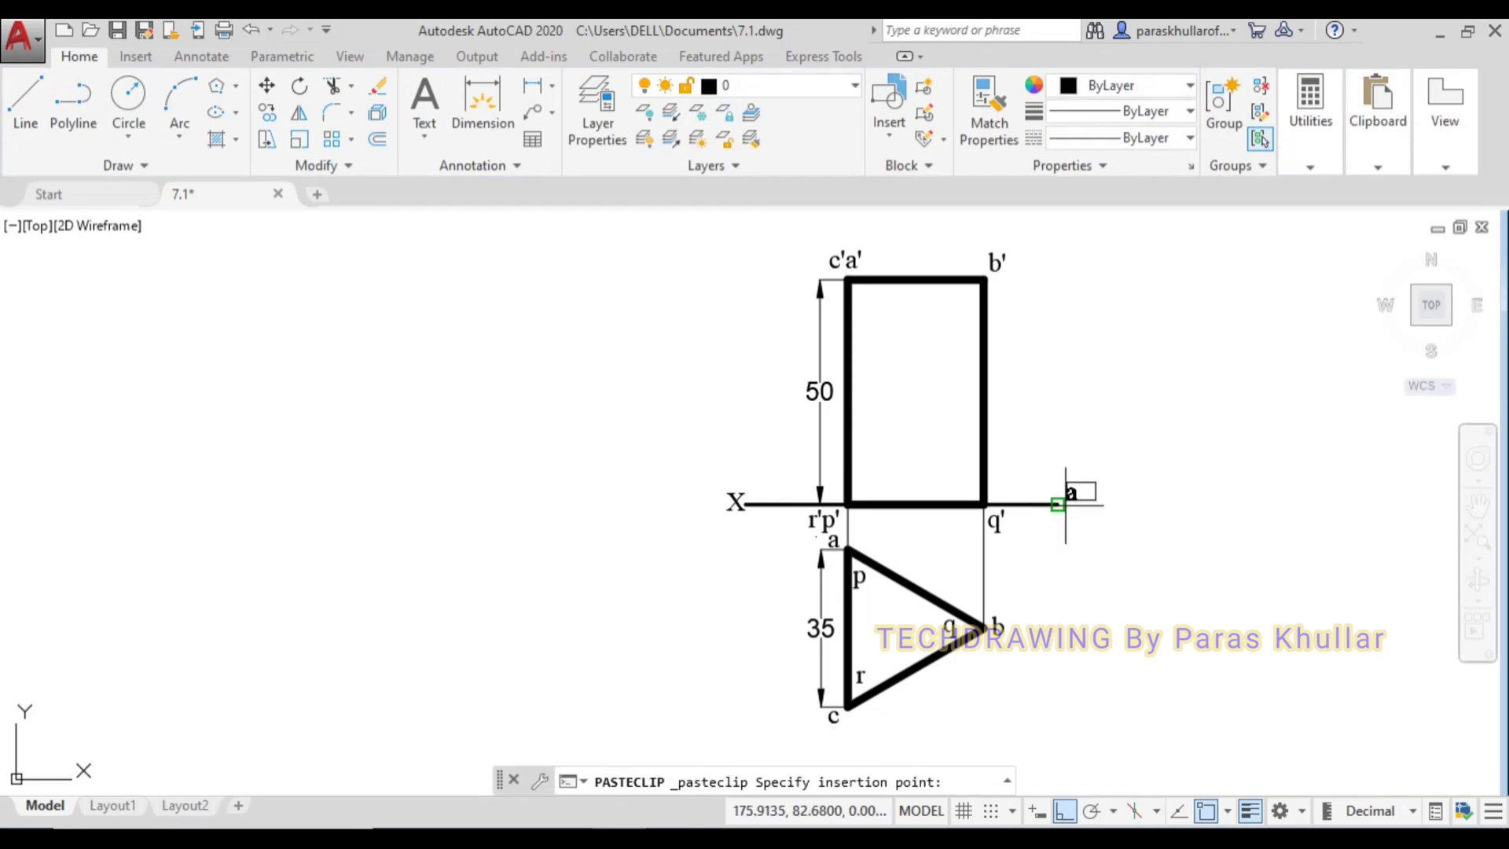
{"action": "left_click", "coordinate": [1072, 514]}
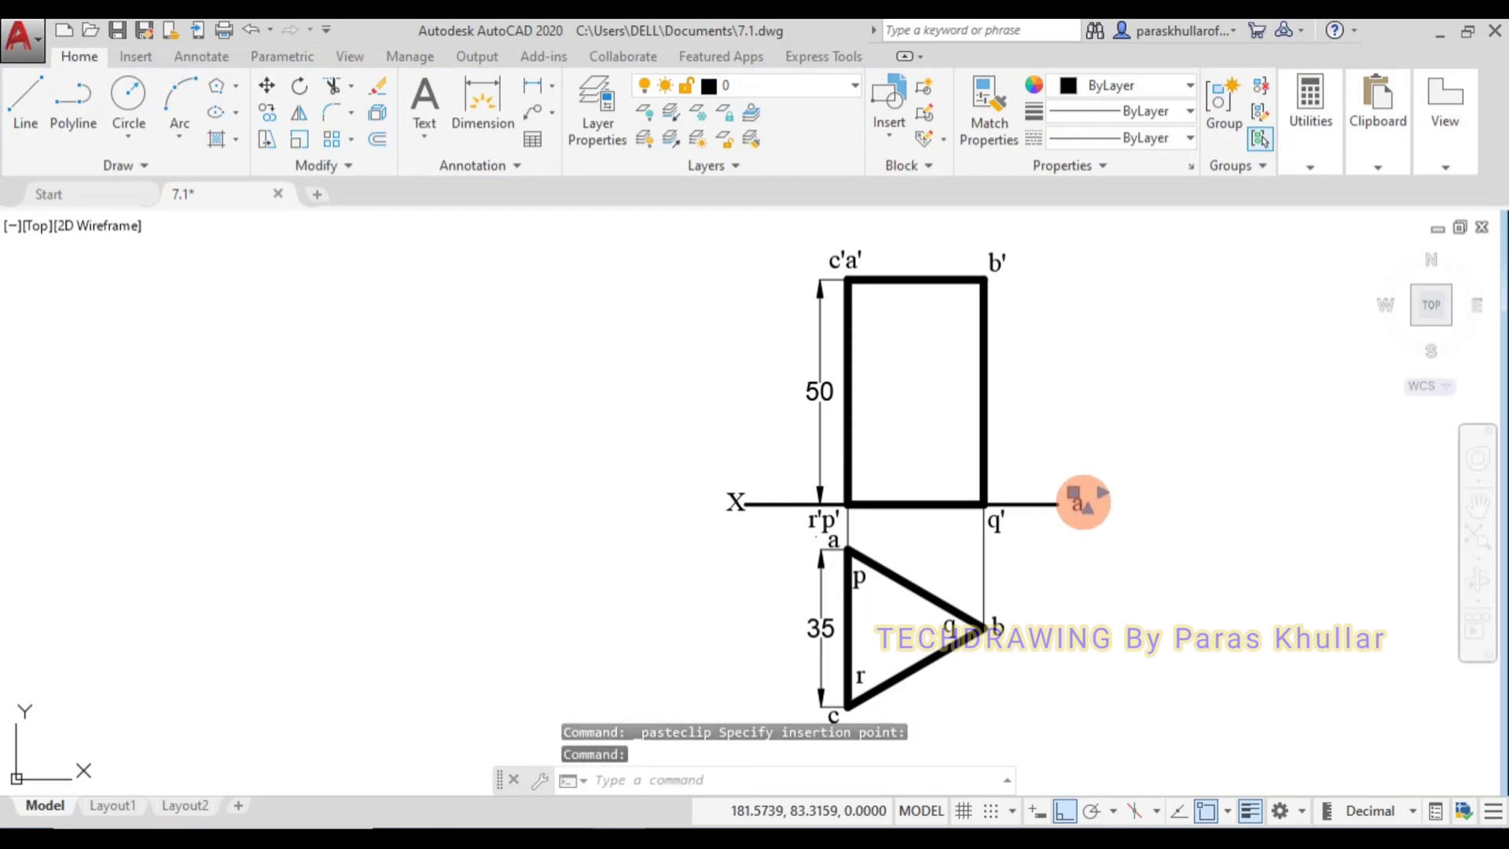
{"action": "double_click", "coordinate": [1083, 503]}
{"action": "left_click_drag", "start_coordinate": [1093, 508], "coordinate": [1055, 510]}
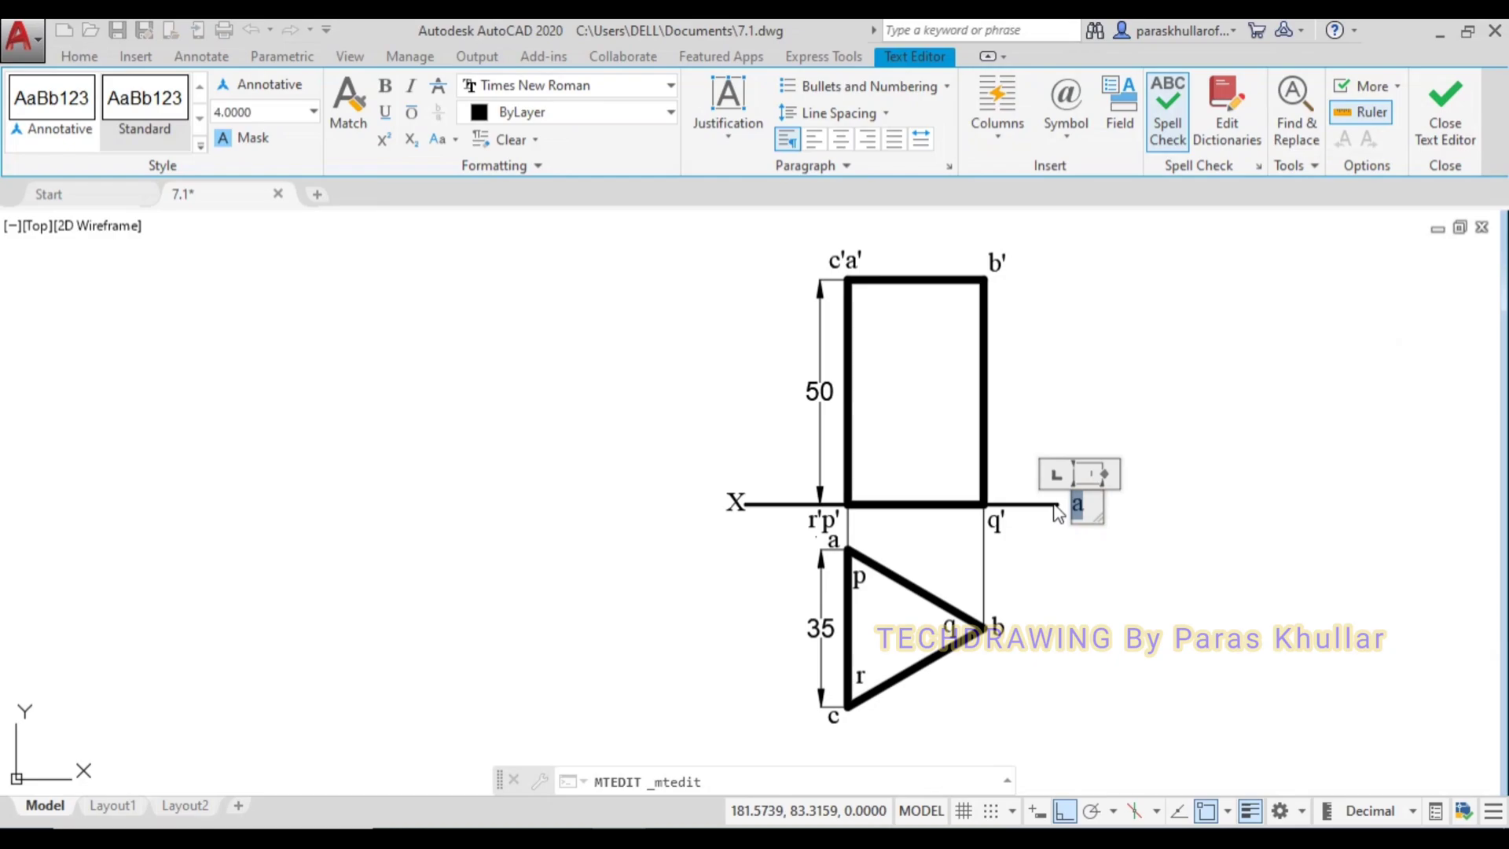
{"action": "type", "text": "Y"}
{"action": "left_click", "coordinate": [1139, 368]}
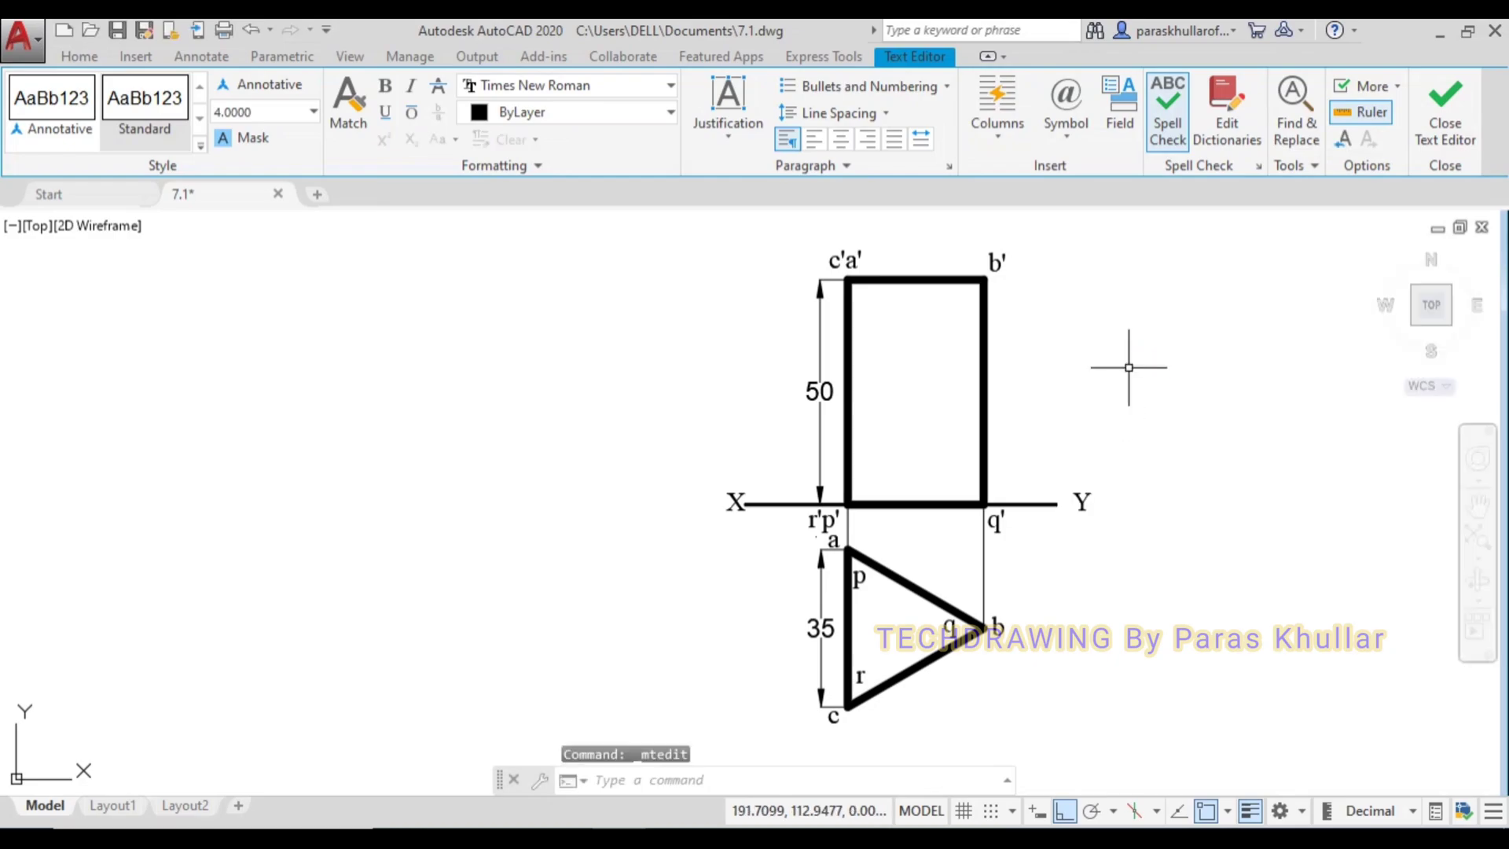
{"action": "middle_click", "coordinate": [1217, 489]}
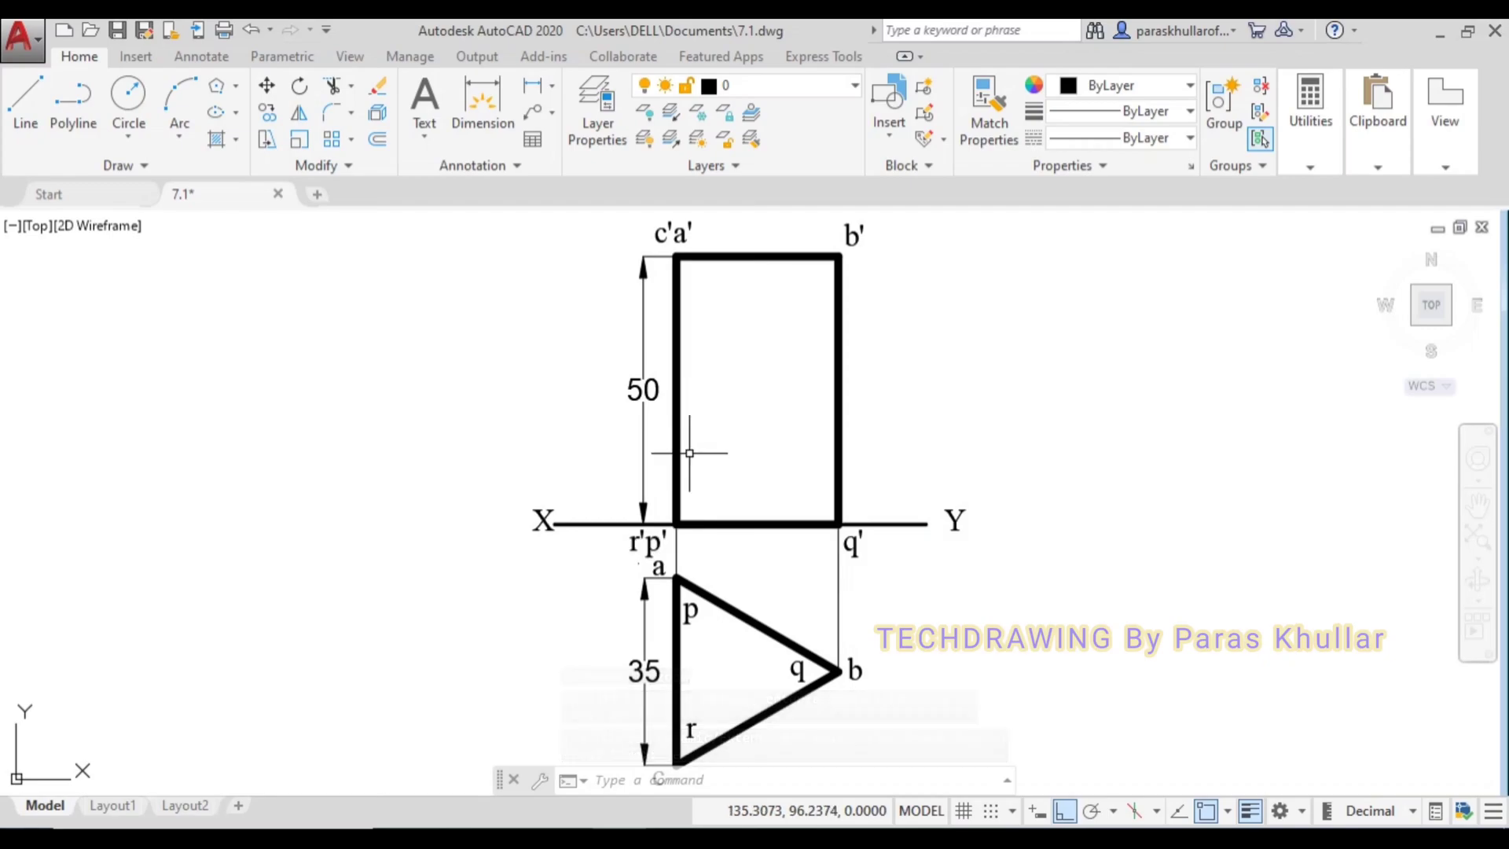
Add a 10 linear dimension from the XY line at r'p' down to point a.
{"action": "left_click", "coordinate": [532, 94]}
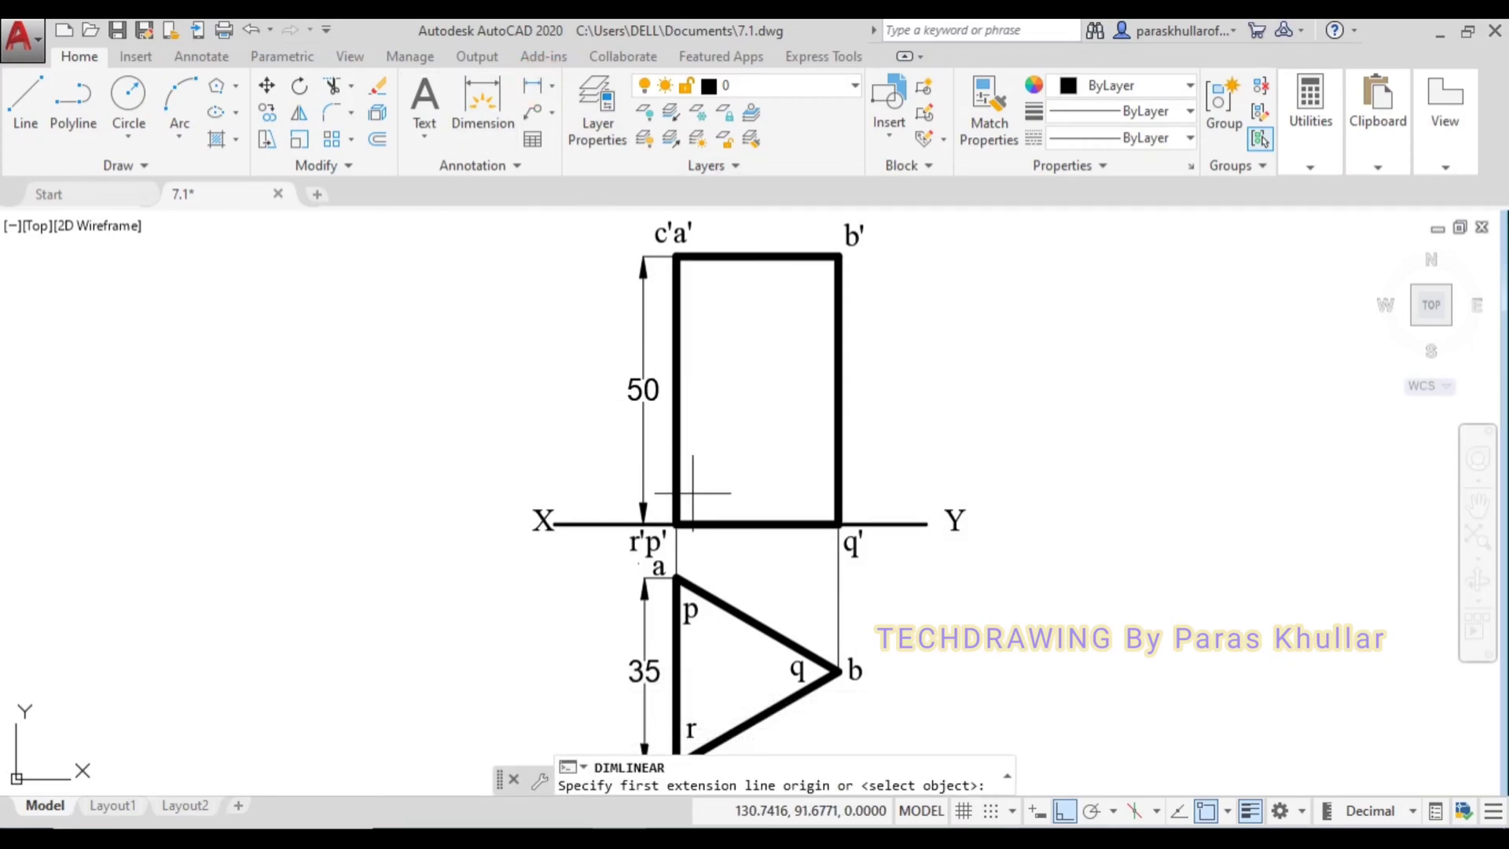
{"action": "left_click", "coordinate": [677, 522]}
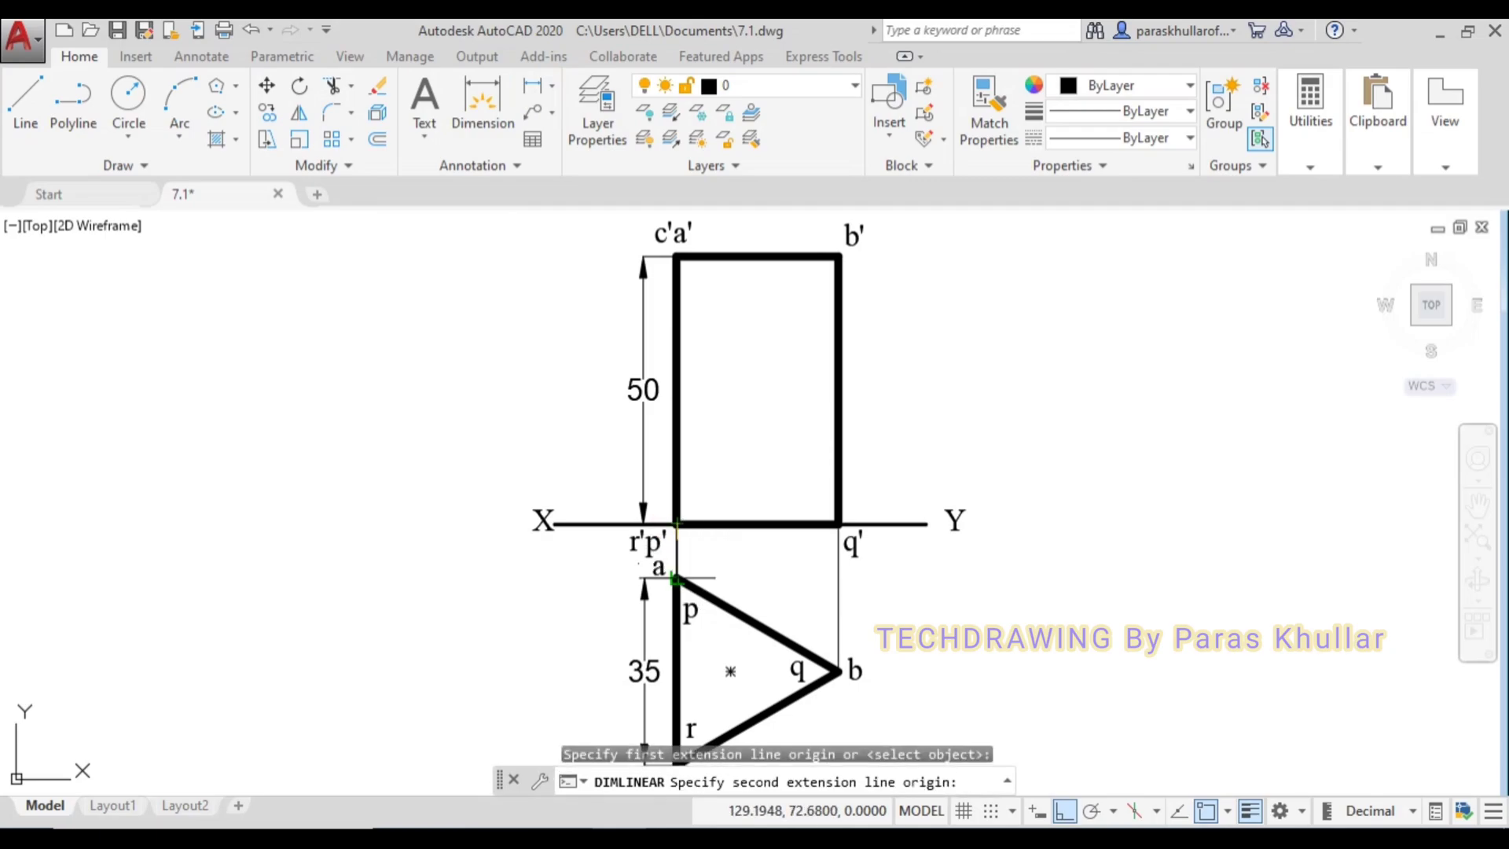
{"action": "left_click", "coordinate": [676, 578]}
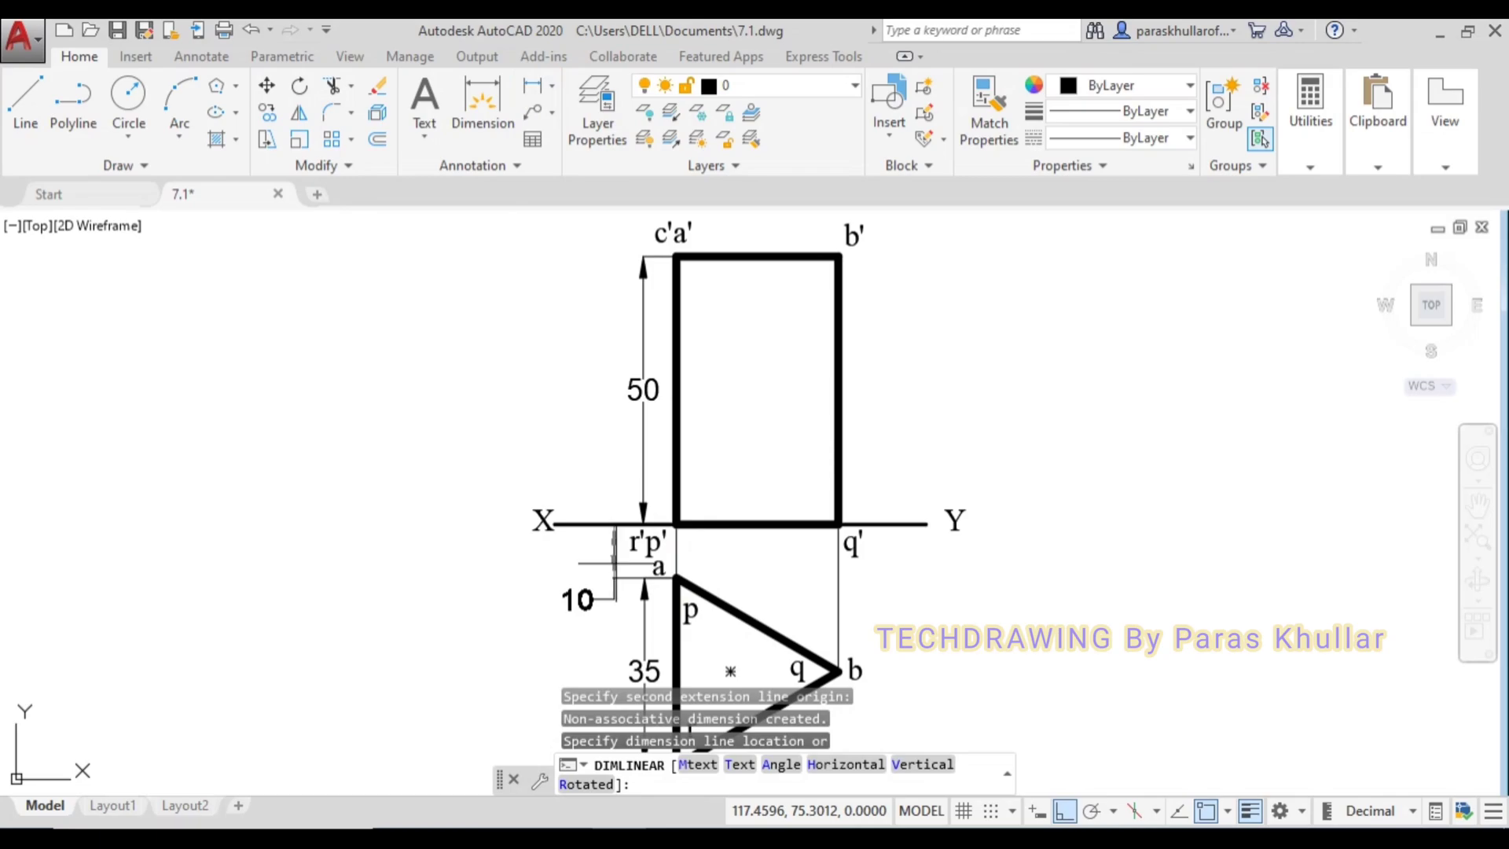
{"action": "left_click", "coordinate": [626, 564]}
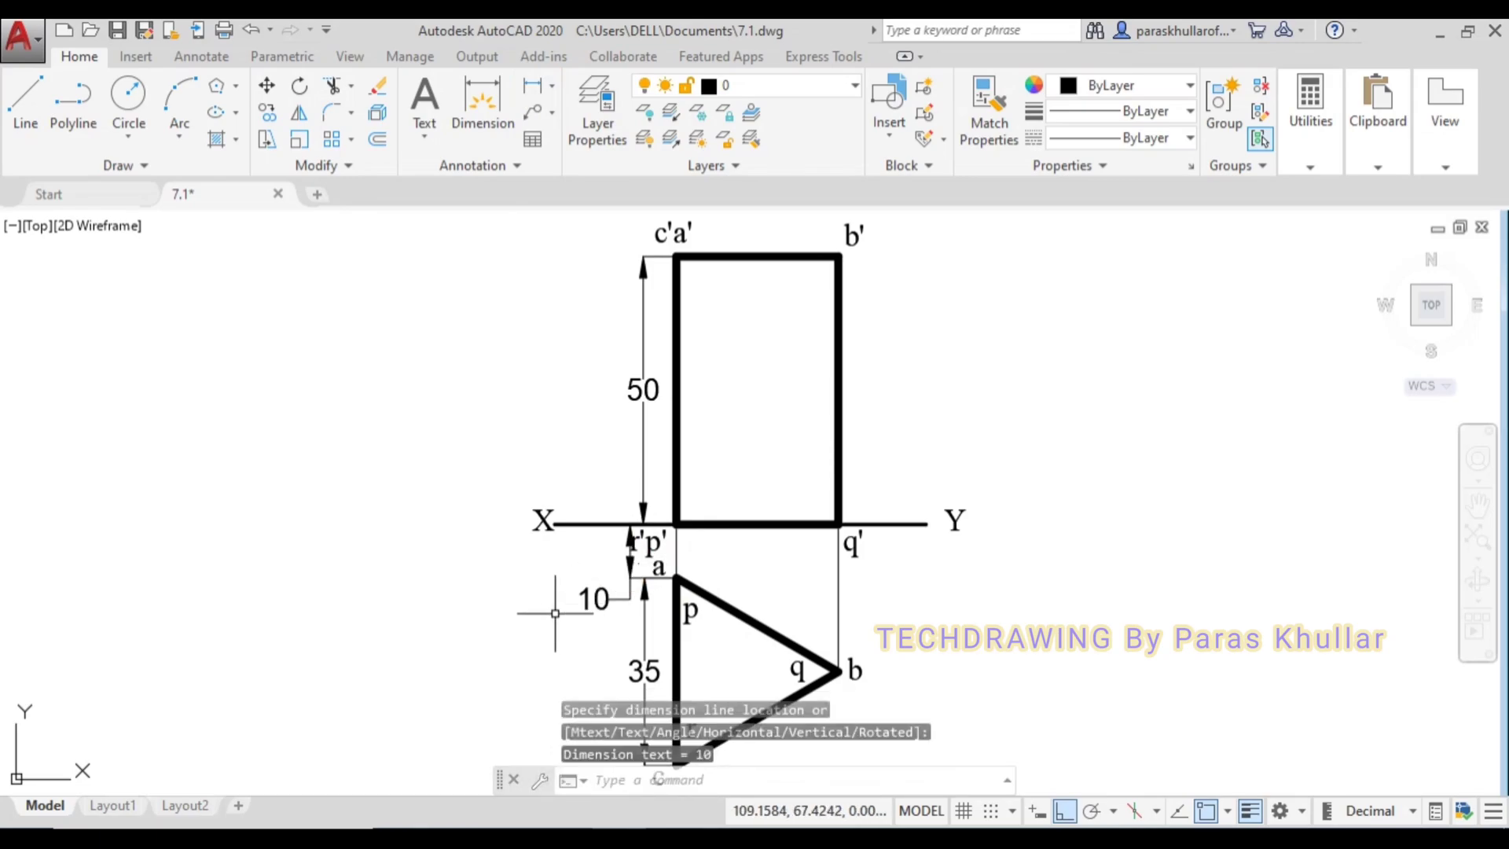
Move the 10 dimension's text closer to its dimension line.
{"action": "left_click", "coordinate": [631, 566]}
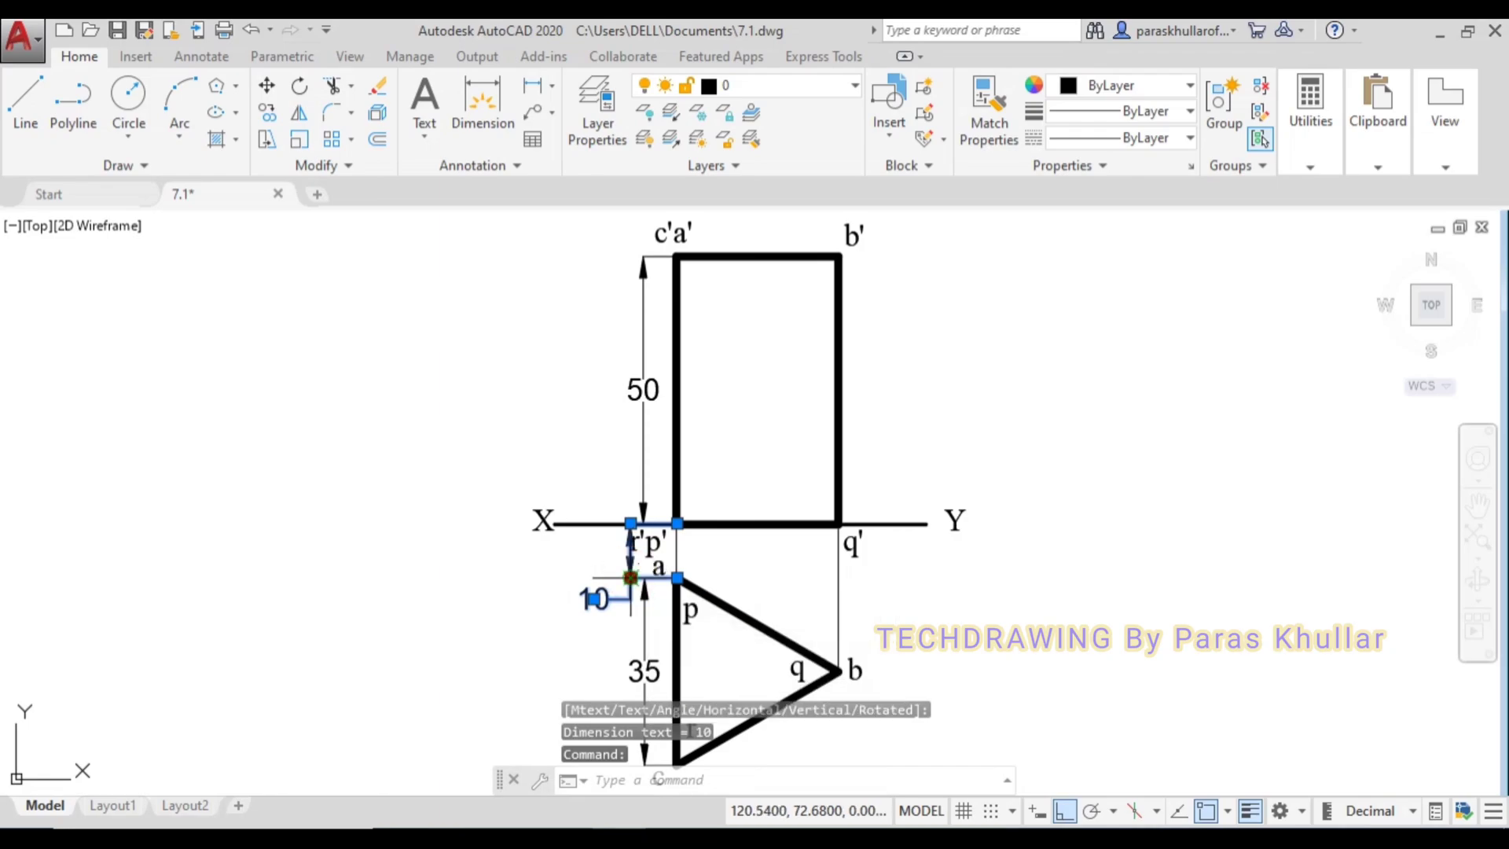
{"action": "left_click", "coordinate": [630, 575]}
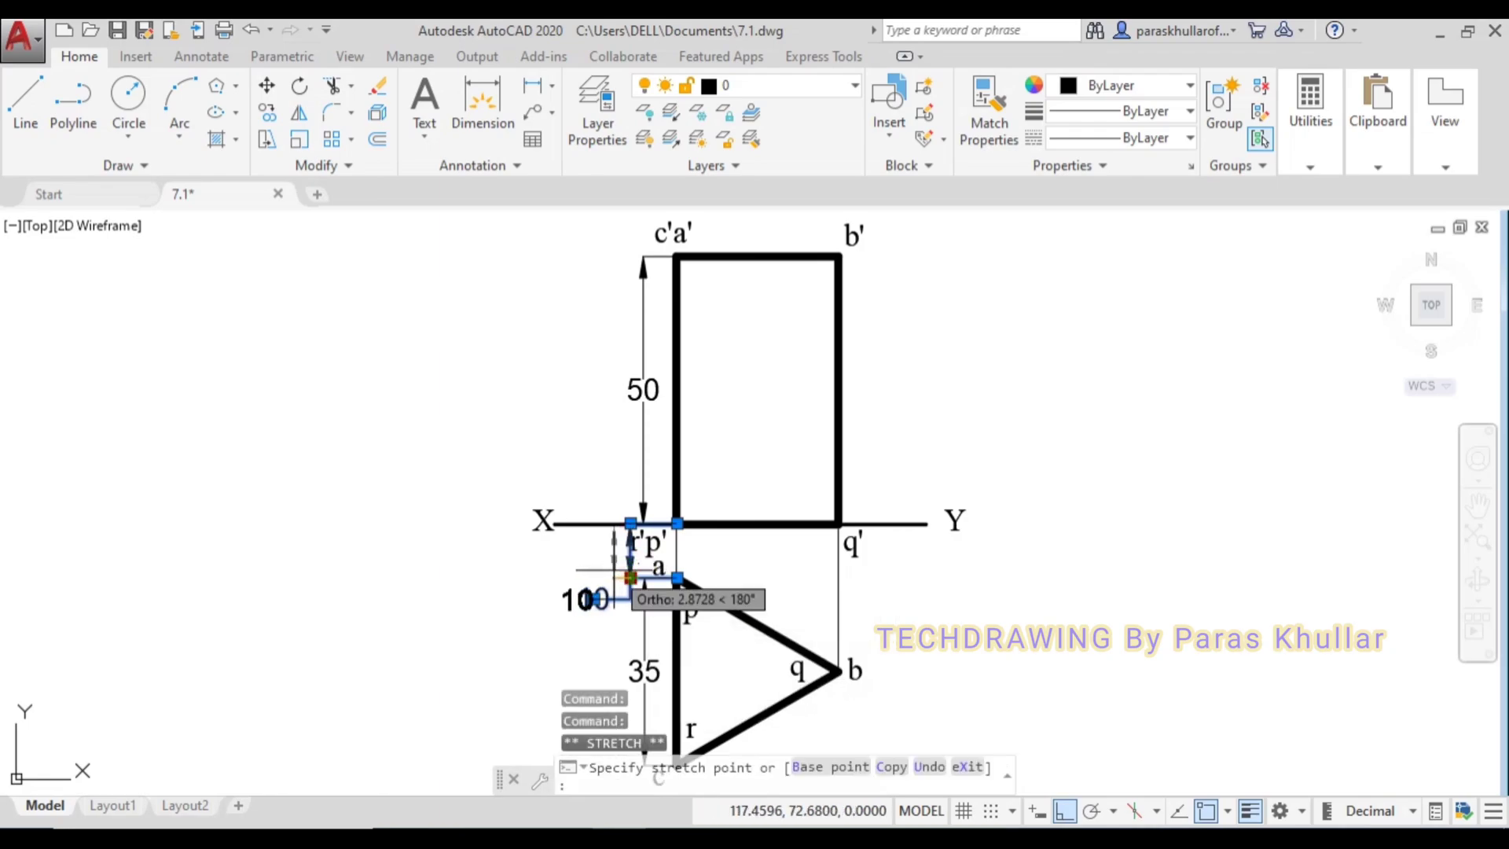
{"action": "left_click", "coordinate": [614, 577]}
{"action": "key", "text": "Escape"}
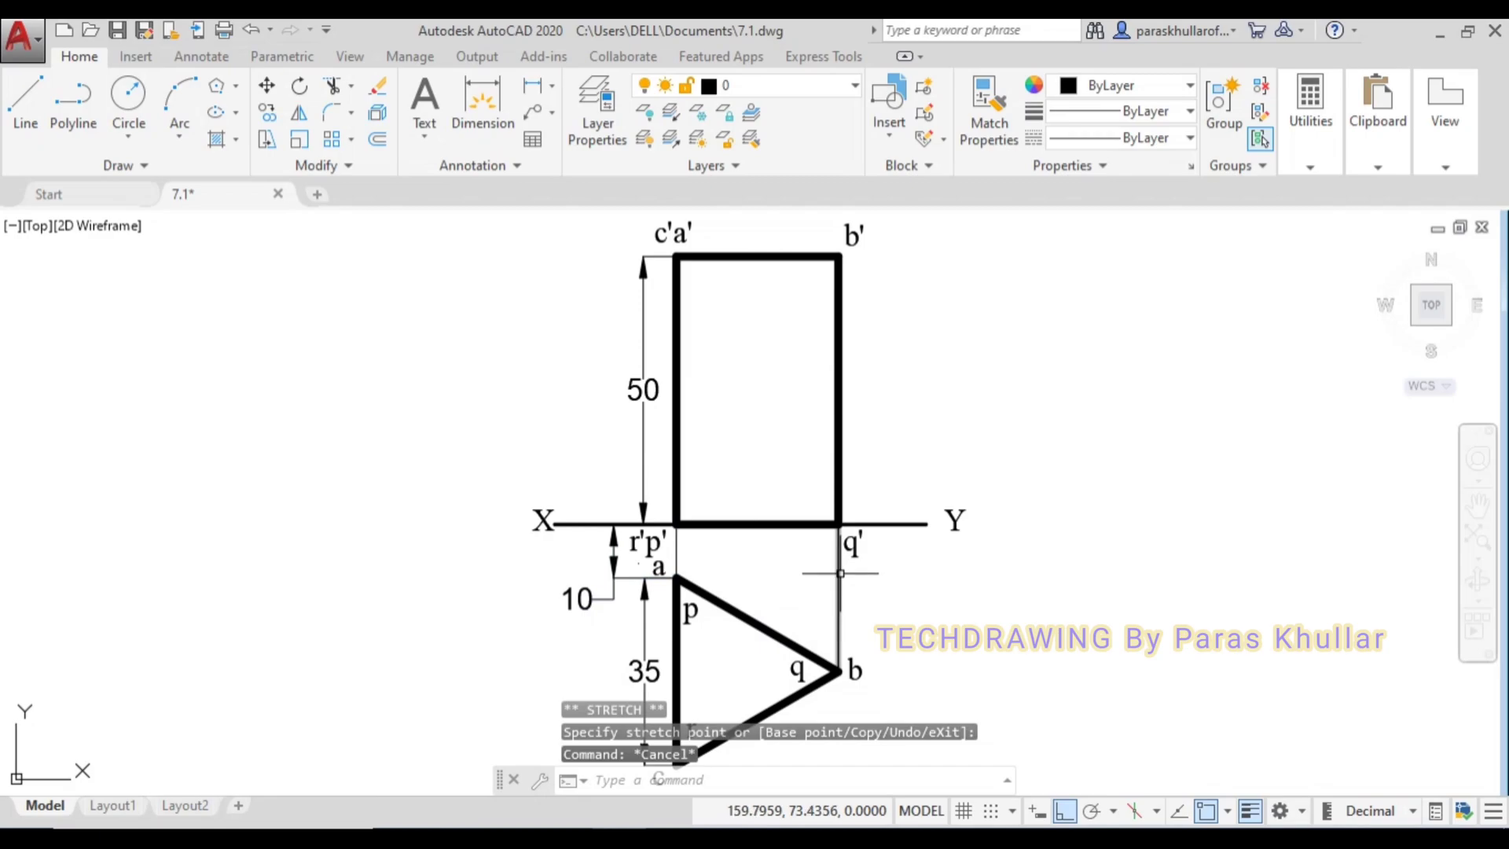